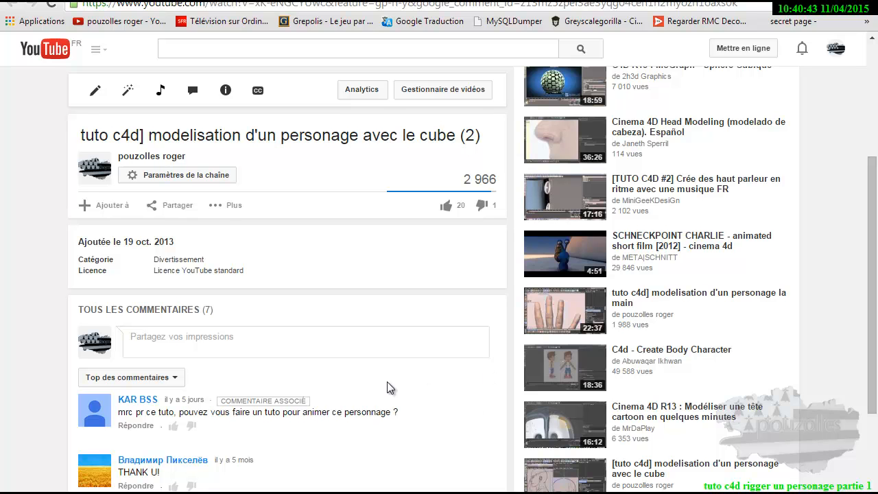
Switch to Cinema 4D and inspect the man mesh in point mode before returning to model mode
key(alt+Tab)
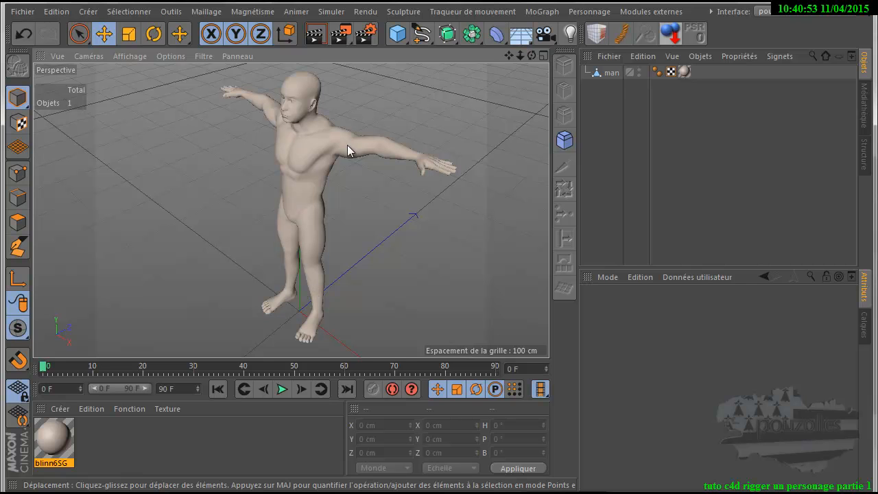
click(610, 74)
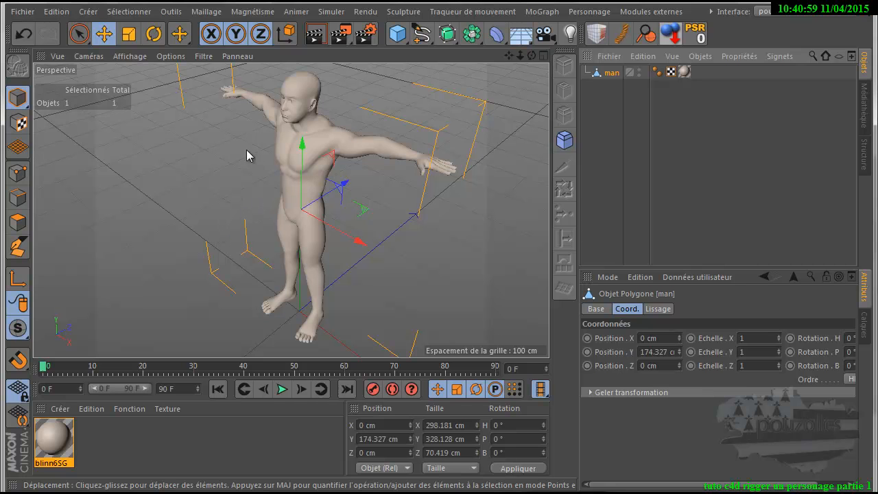
click(19, 173)
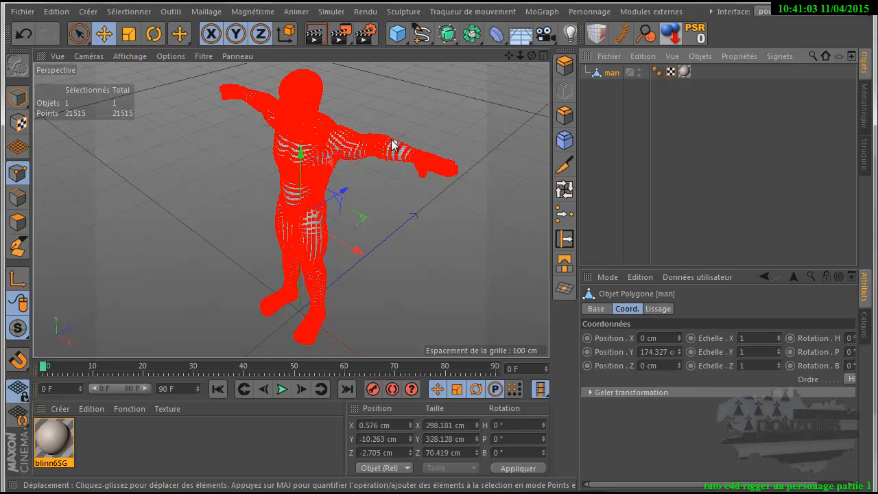
click(18, 98)
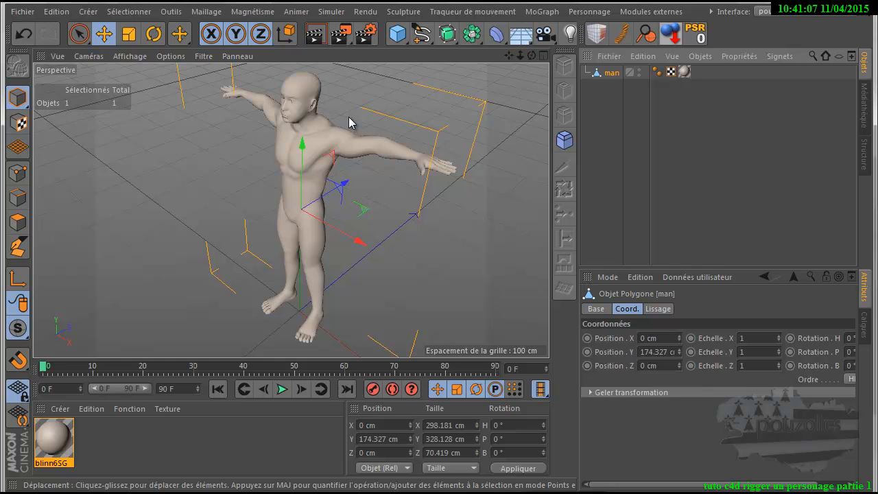
scroll(351, 124, up, 2)
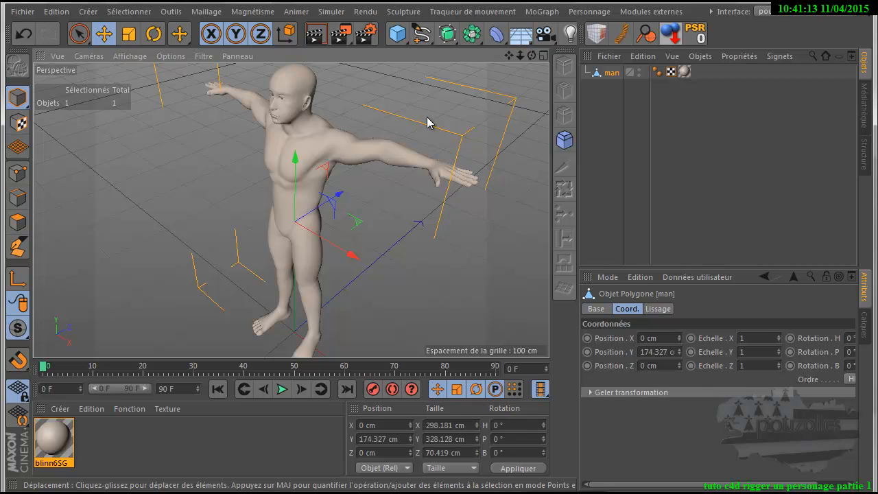
Examine the man's arms and hands in the top view and his upper body in the front view
middle_click(376, 132)
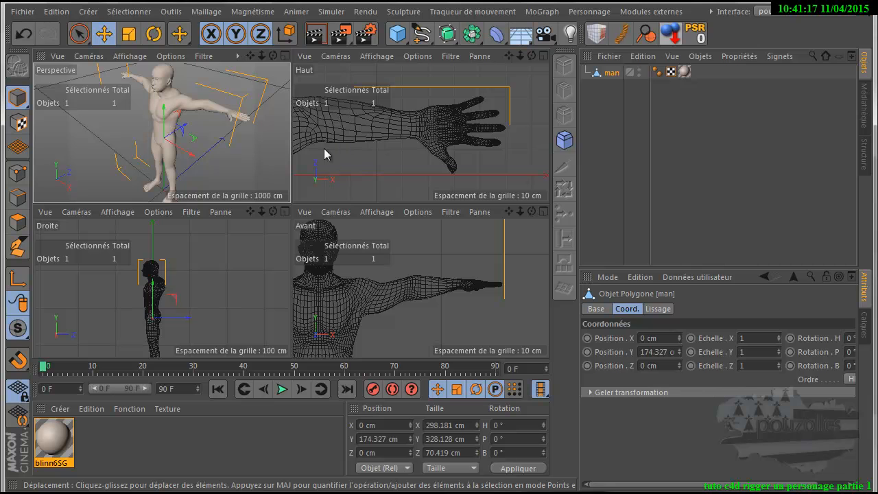
middle_click(360, 173)
scroll(362, 176, down, 5)
scroll(367, 182, up, 2)
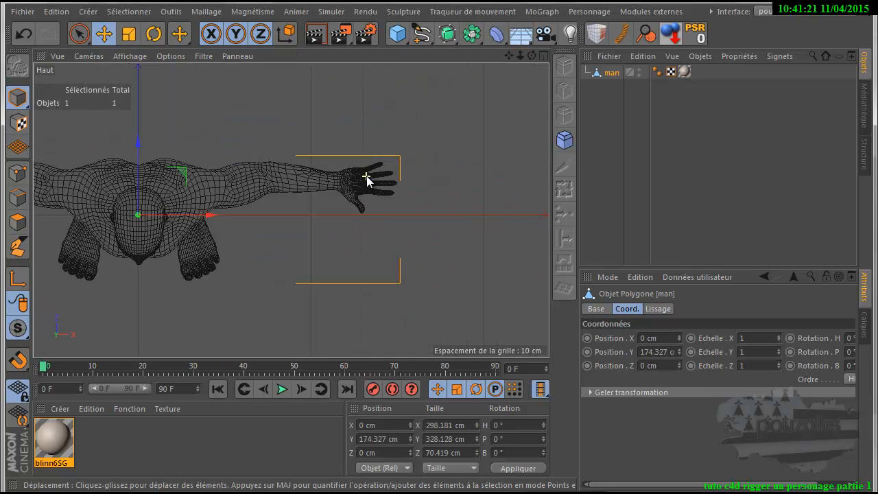
drag(510, 56, 453, 320)
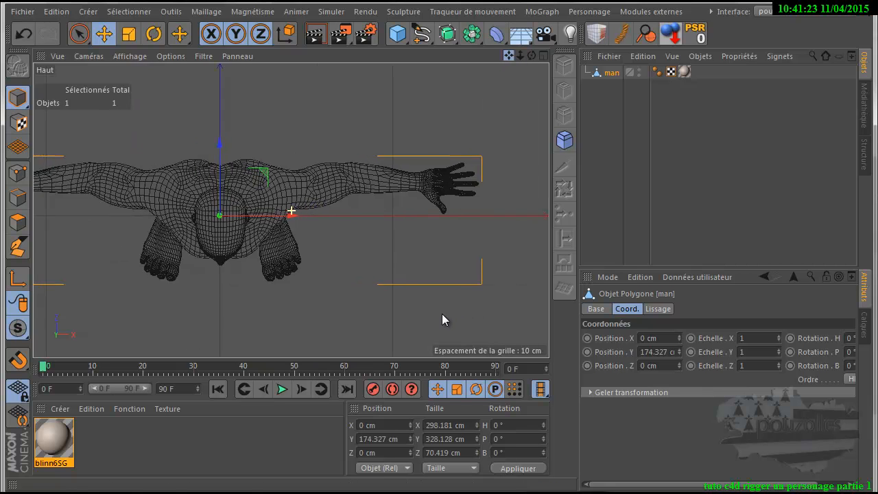
middle_click(369, 273)
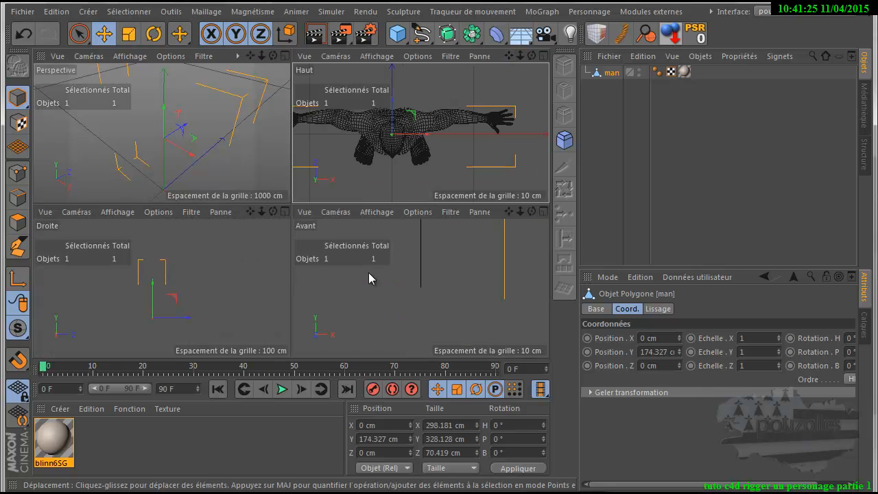
middle_click(370, 278)
scroll(371, 280, down, 1)
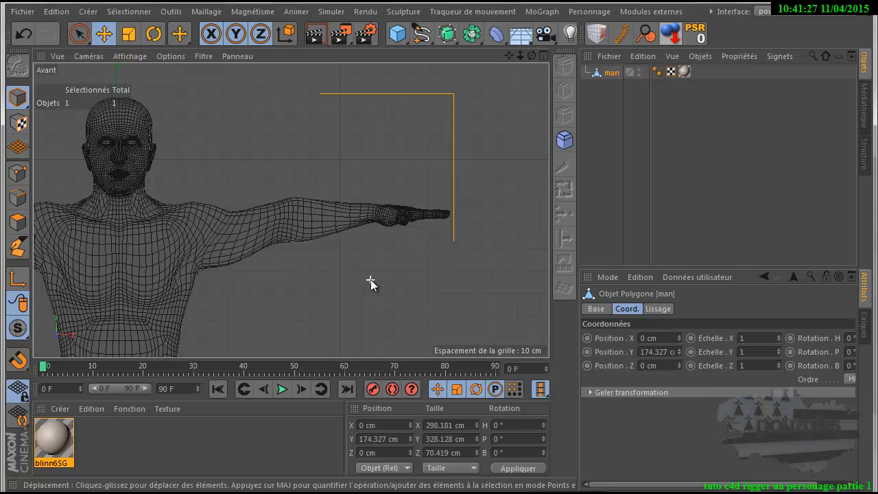
drag(509, 56, 440, 313)
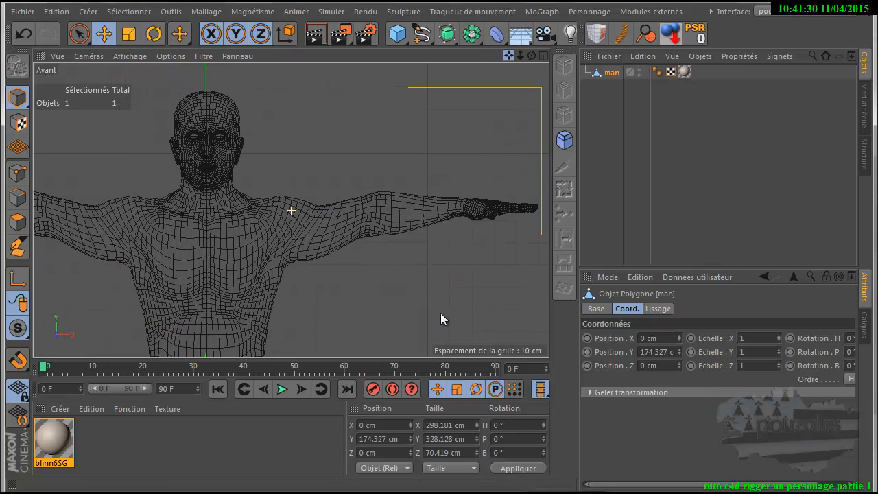
Try the Lignes display mode in the front view and restore Lignes cachées
click(137, 54)
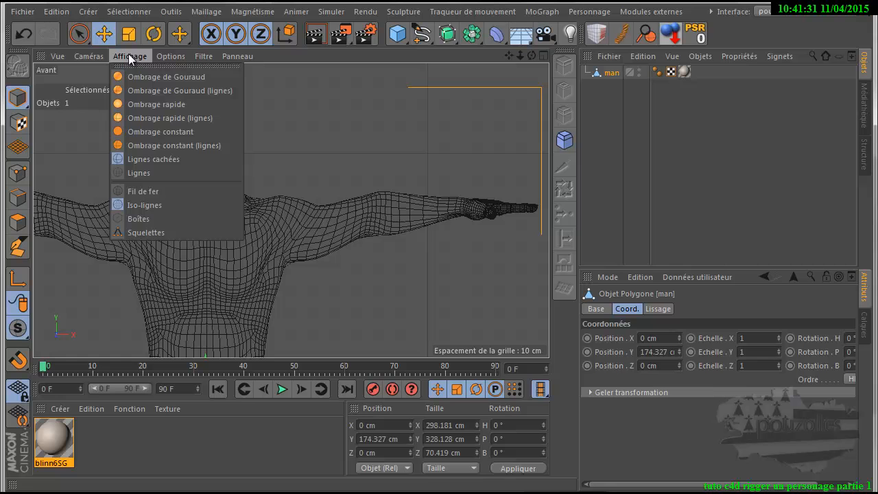
click(147, 171)
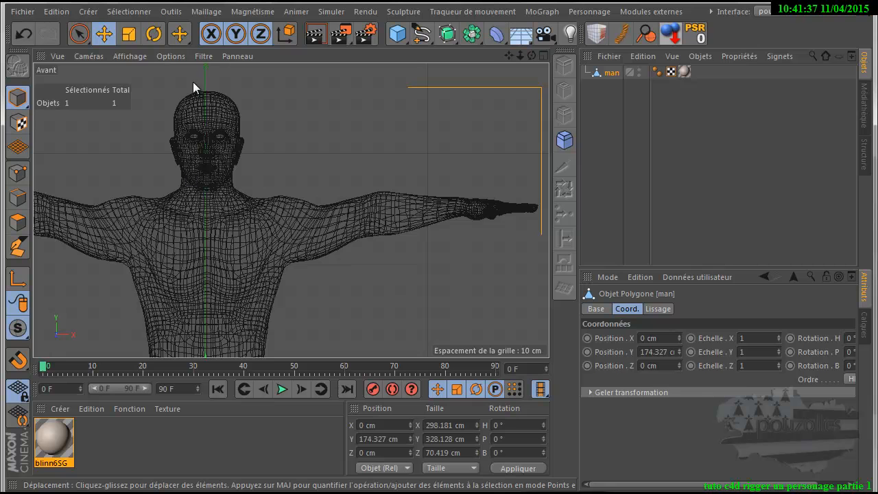
click(129, 56)
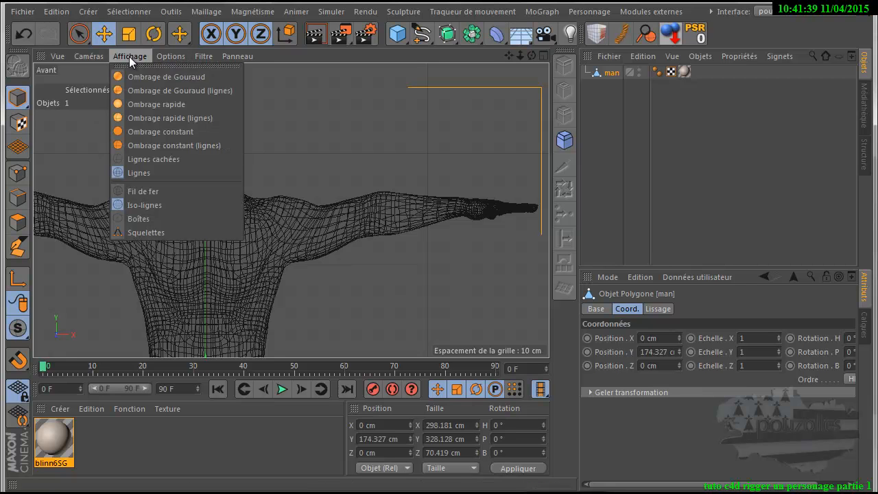
click(142, 159)
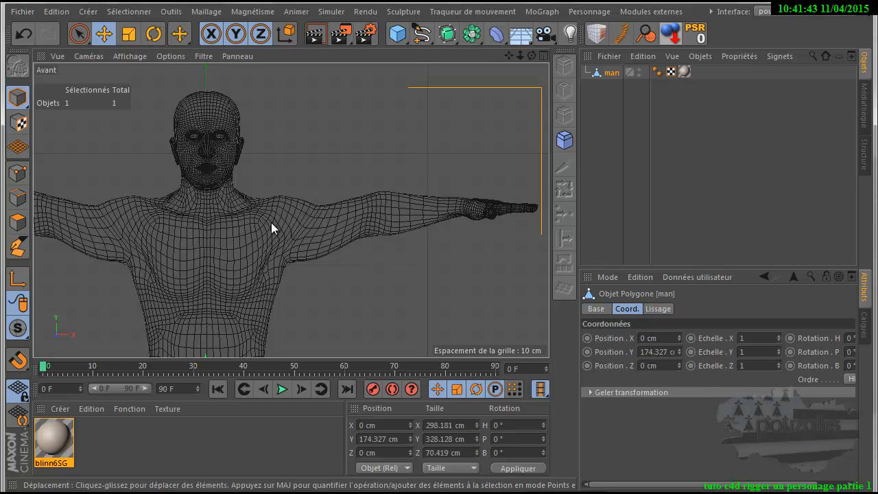
Activate the Outil Articulations with the man mesh deselected and review its Modificateurs options
click(600, 132)
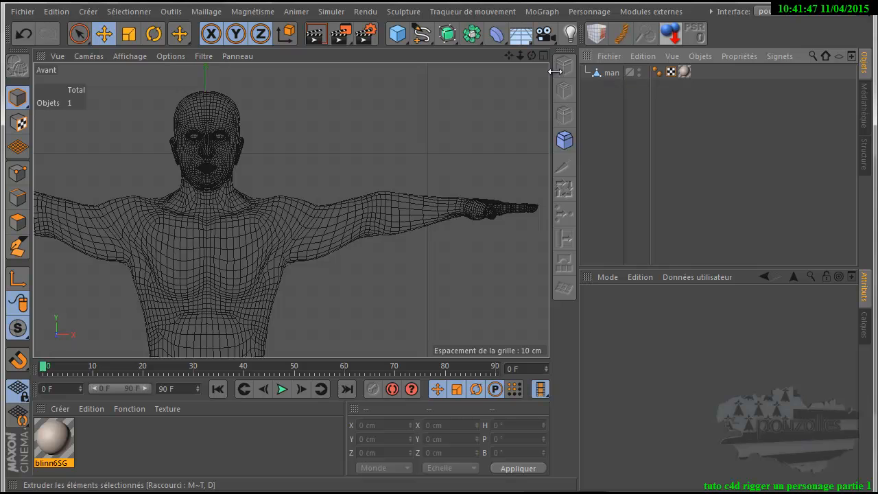
click(579, 12)
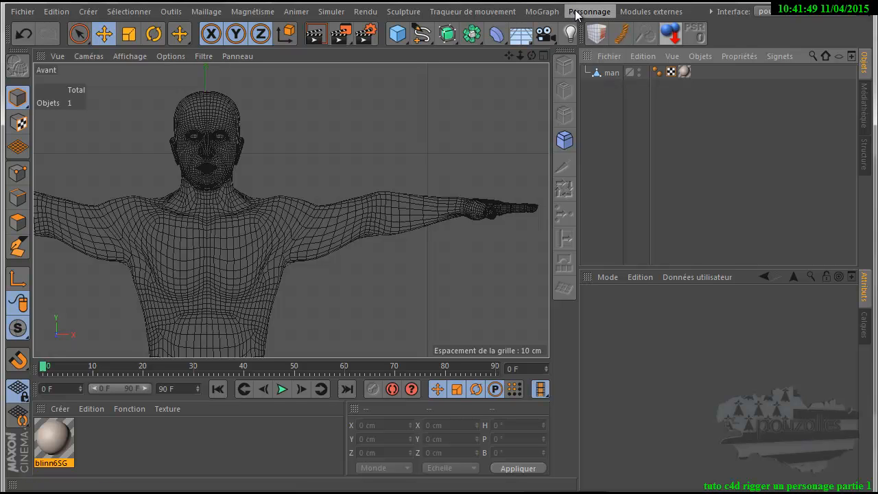
mouse_move(601, 129)
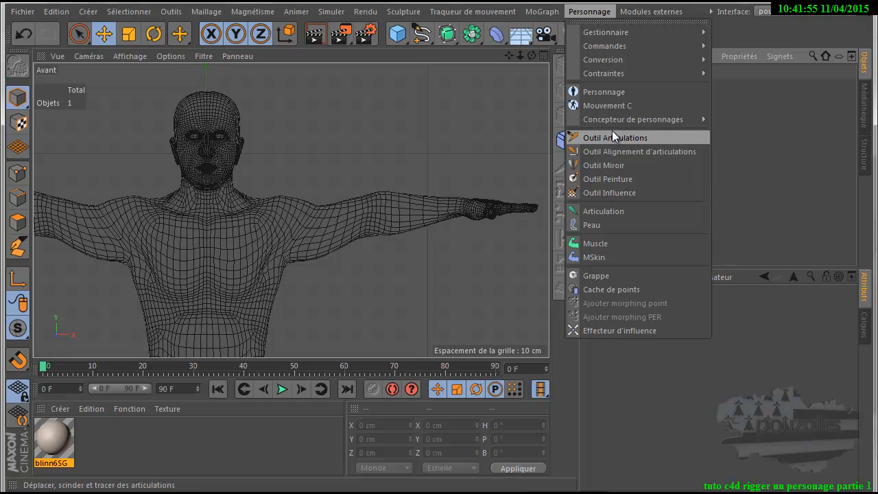
click(610, 137)
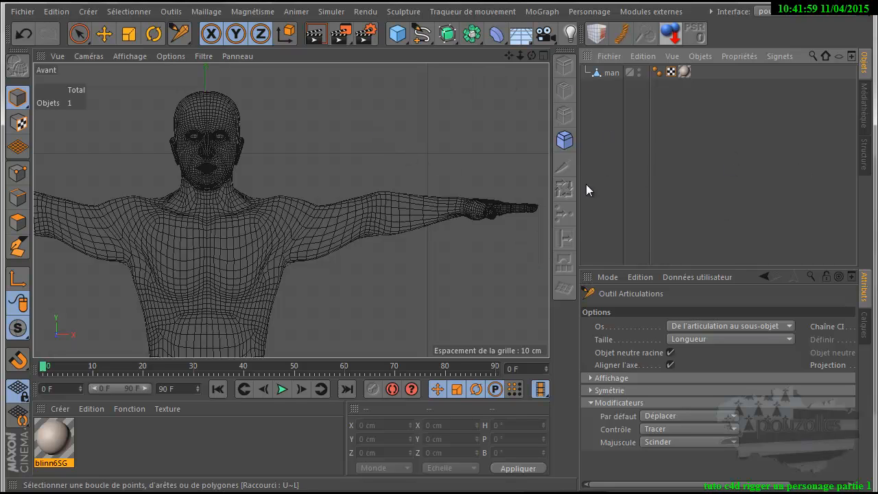
click(592, 402)
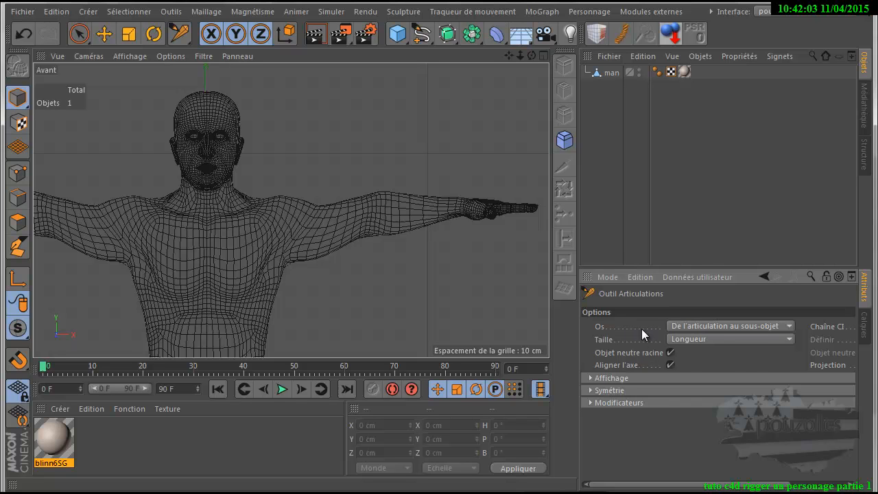
click(590, 403)
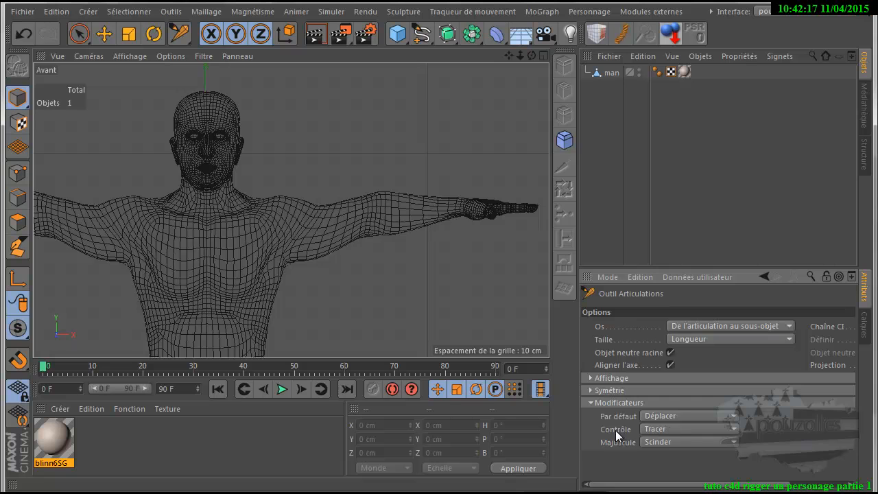
click(662, 441)
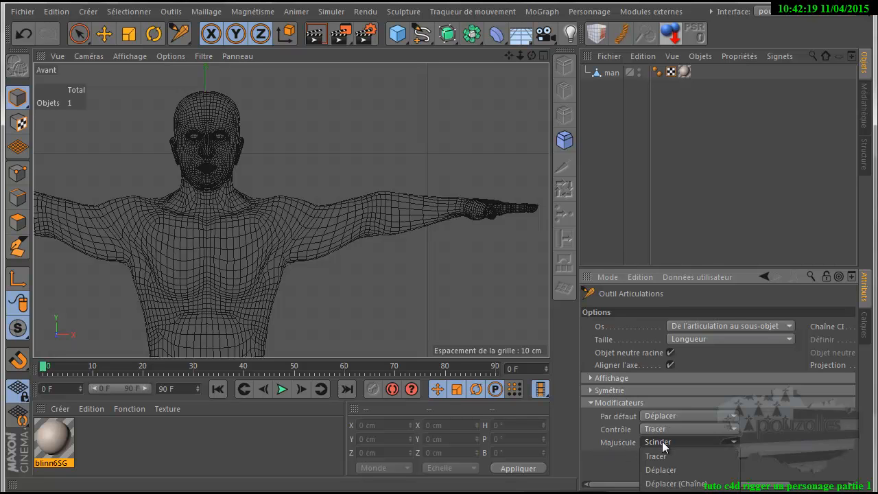
click(663, 441)
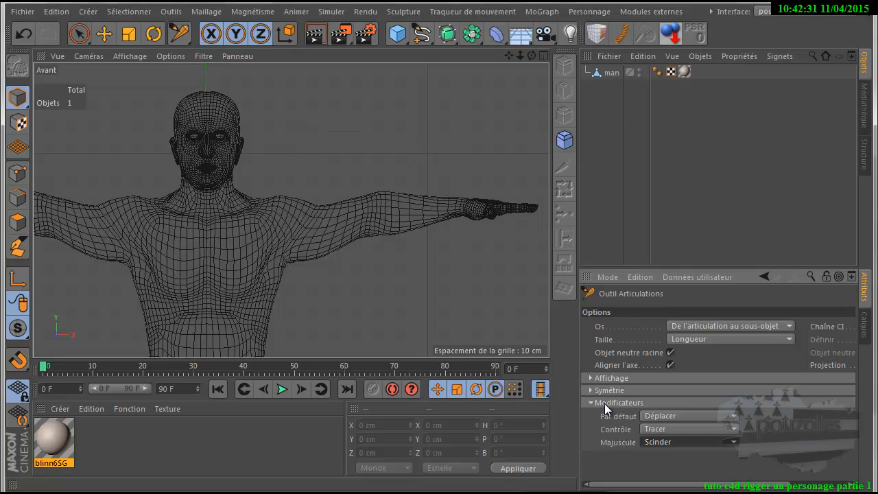
Draw a test chain of four joints in the empty space above the man's outstretched arm
ctrl+click(295, 135)
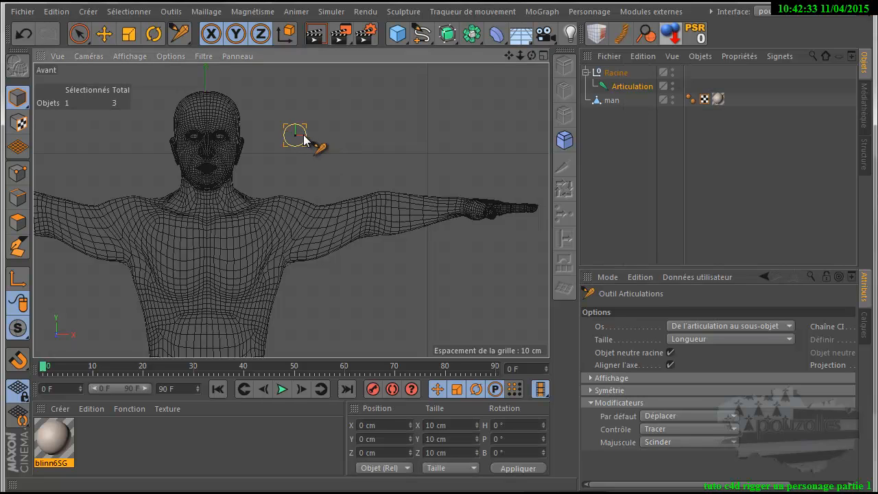
ctrl+click(392, 111)
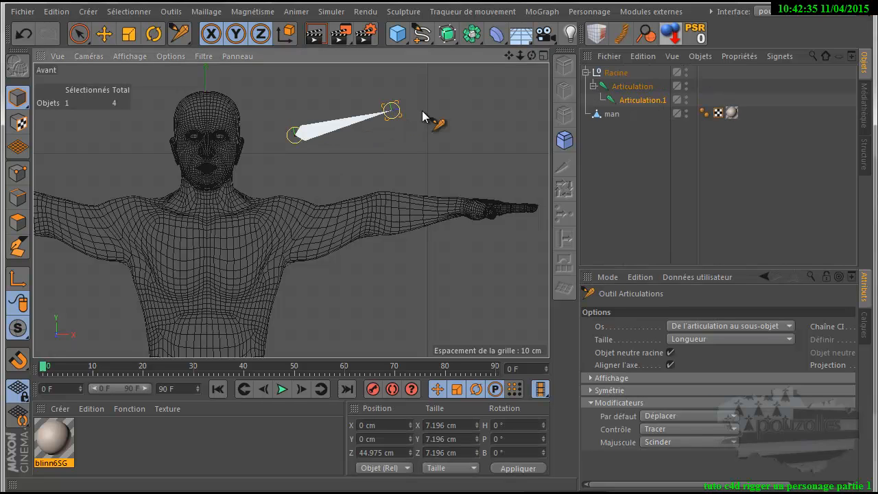
ctrl+click(490, 121)
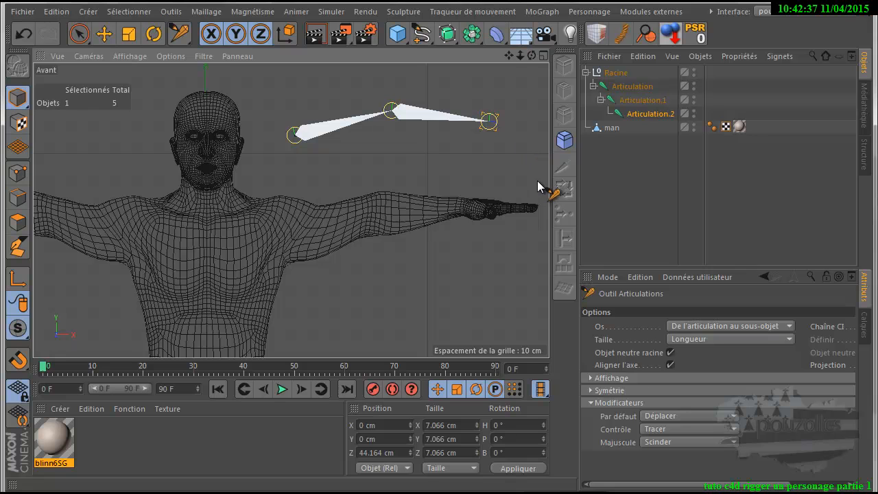
ctrl+click(537, 181)
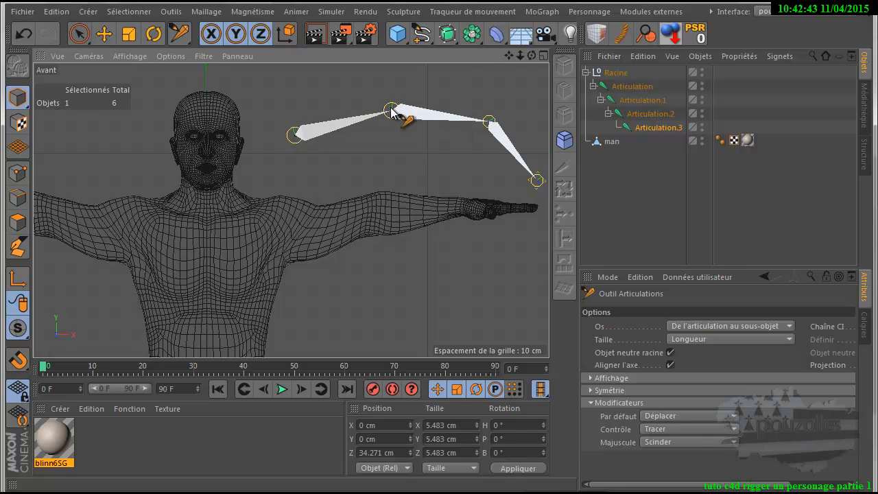
Move the first bone of the test chain and select its second and third joints
drag(440, 315, 438, 317)
click(439, 317)
click(330, 123)
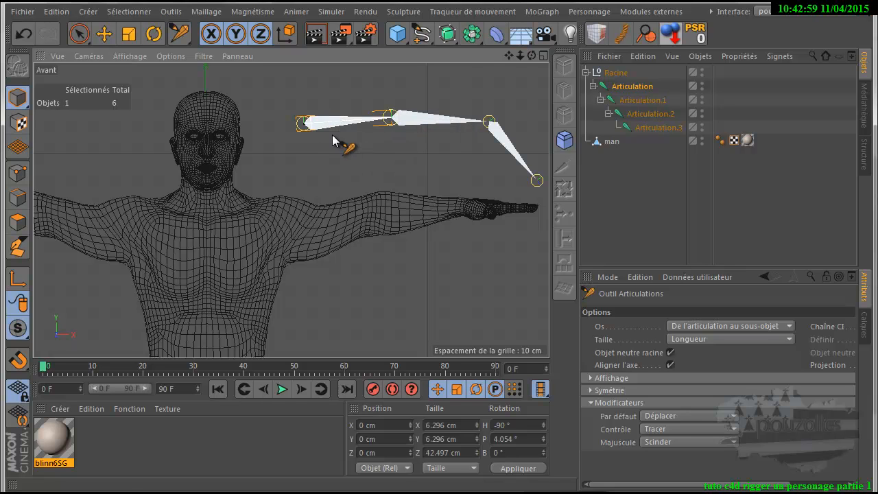
click(638, 101)
click(650, 114)
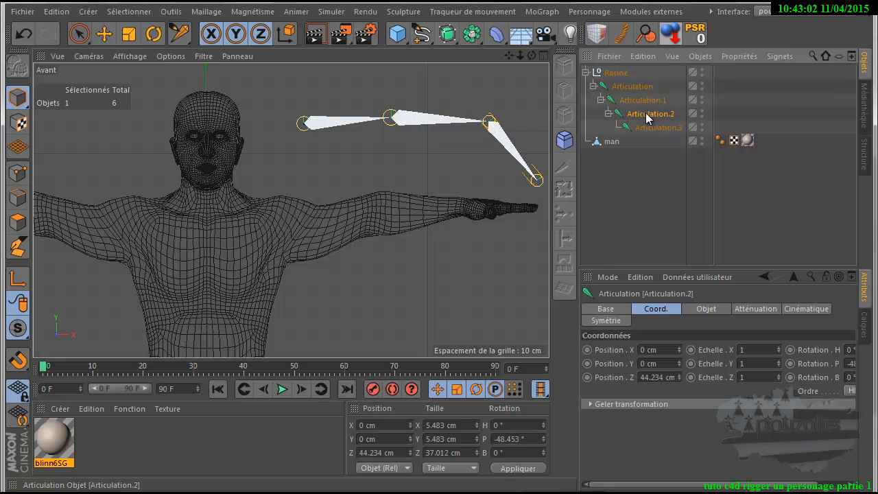
Insert an extra joint into the test chain's middle bone and delete the whole Racine hierarchy
ctrl+click(440, 121)
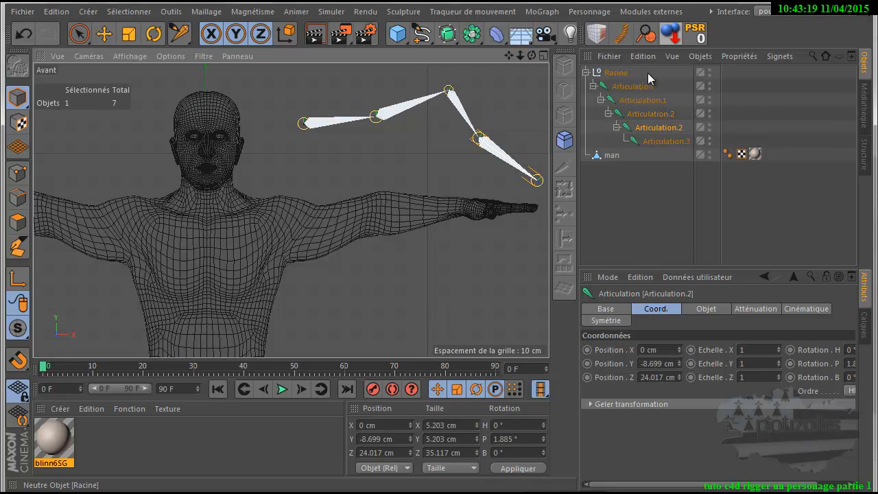
click(617, 73)
key(Delete)
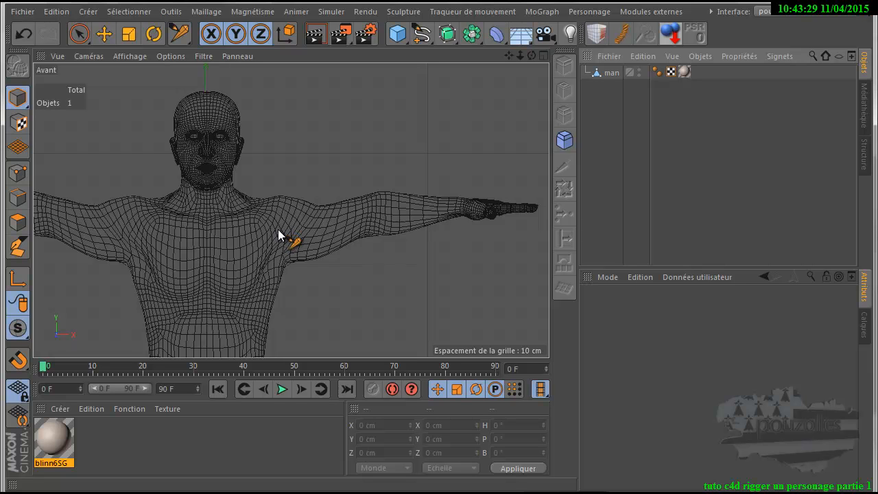
Draw the arm's joint chain from shoulder to elbow, wrist and hand, with bones about 43, 41 and 13 cm long
ctrl+click(279, 233)
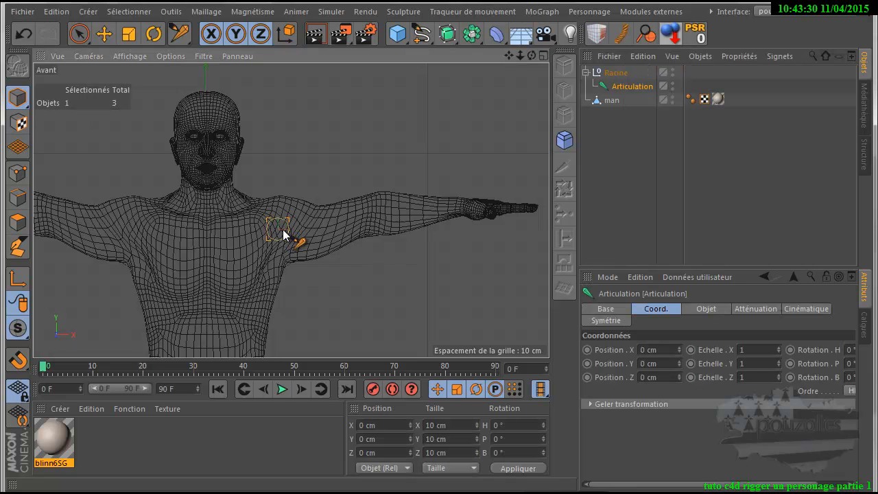
ctrl+click(371, 215)
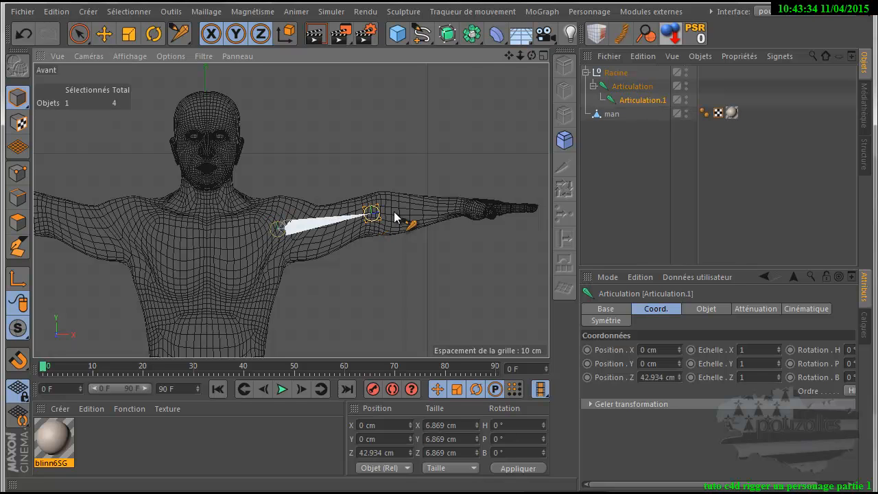
ctrl+click(461, 206)
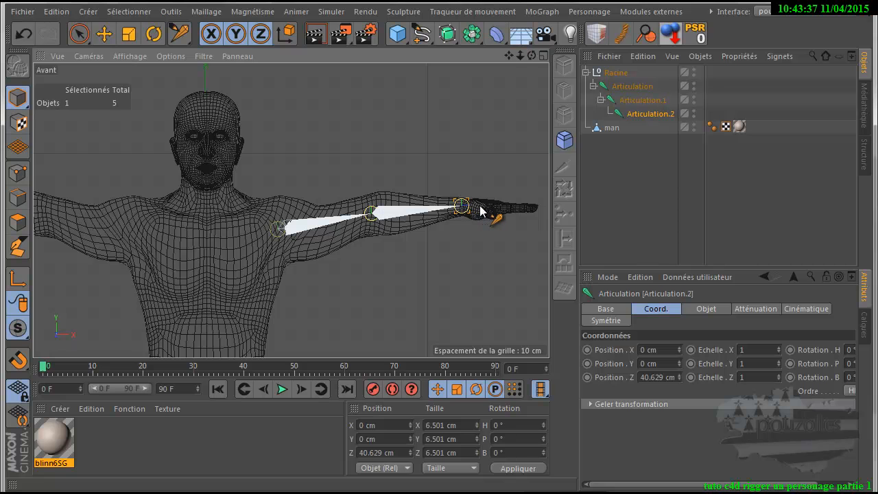
ctrl+click(490, 206)
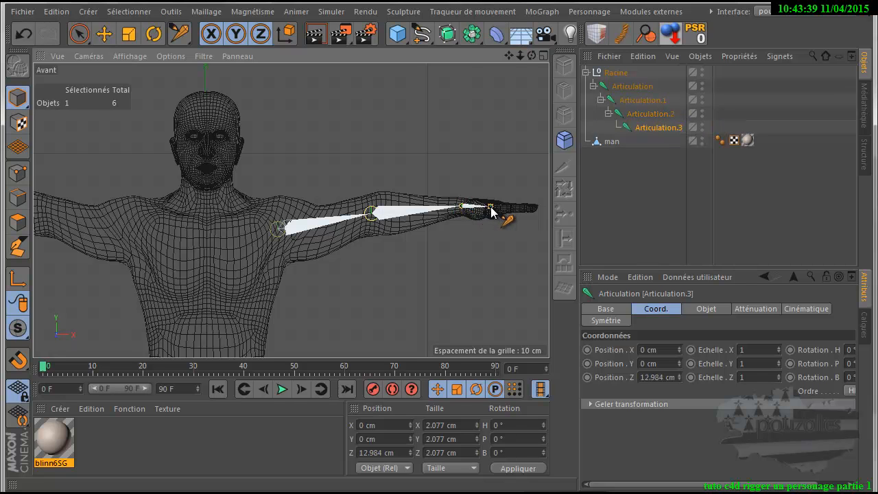
In the top view, move the shoulder, elbow, wrist and hand joints so the chain runs inside the arm mesh
middle_click(415, 272)
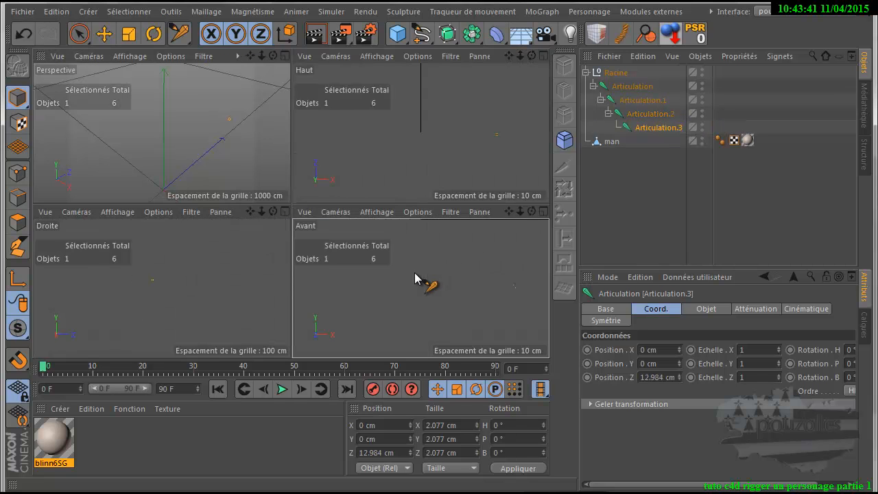
middle_click(405, 192)
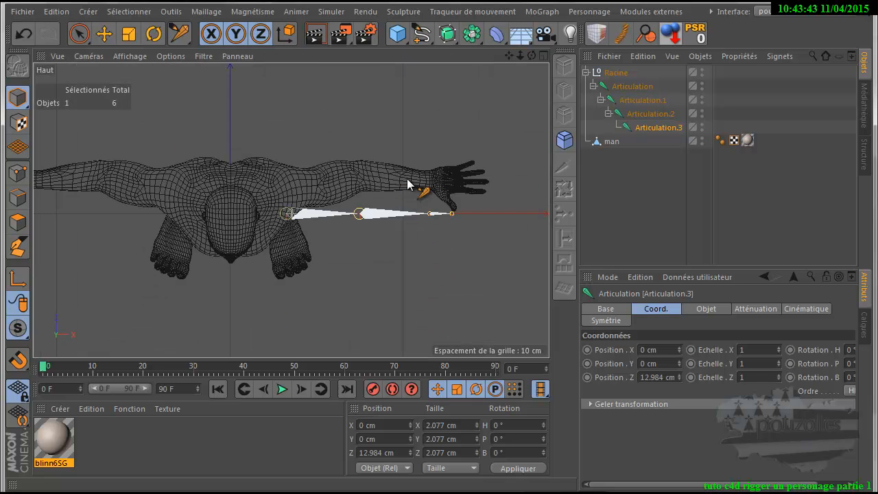
scroll(361, 180, up, 2)
scroll(362, 179, up, 1)
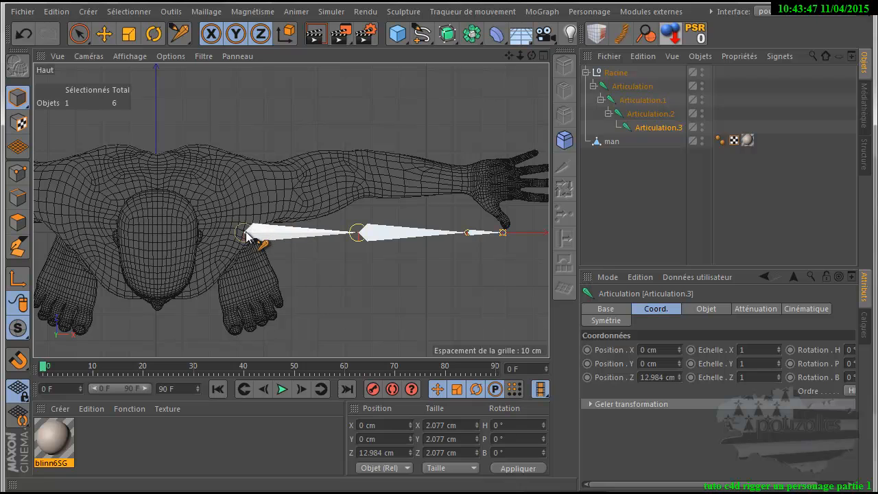
drag(245, 236, 442, 320)
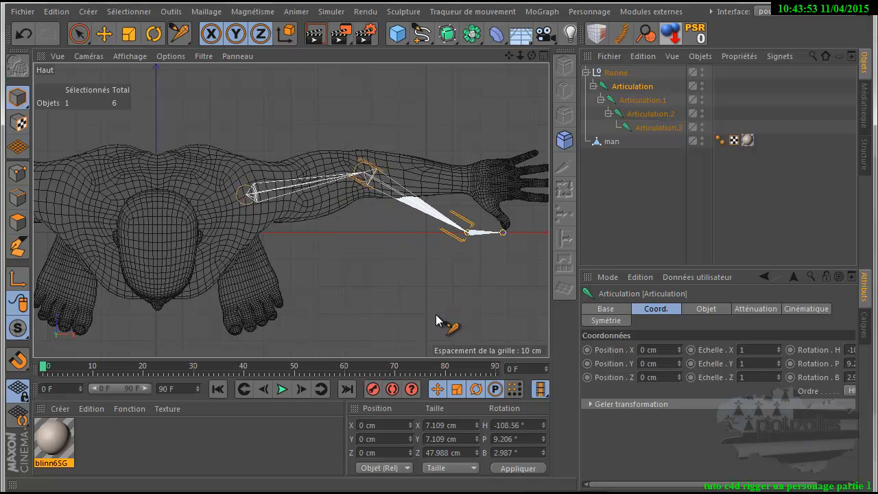
click(385, 249)
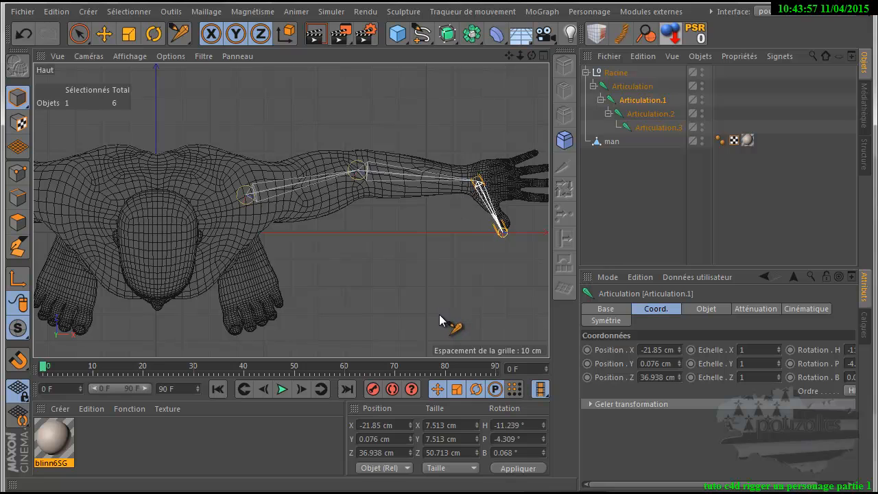
click(470, 182)
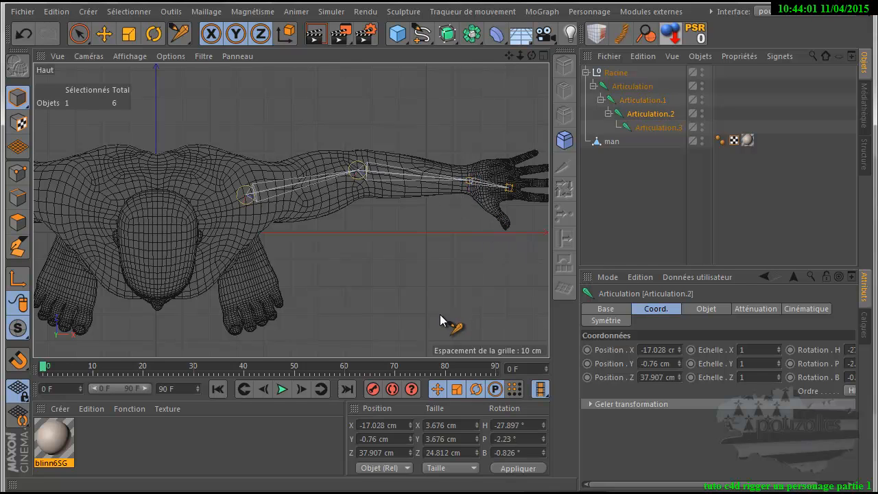
key(Down)
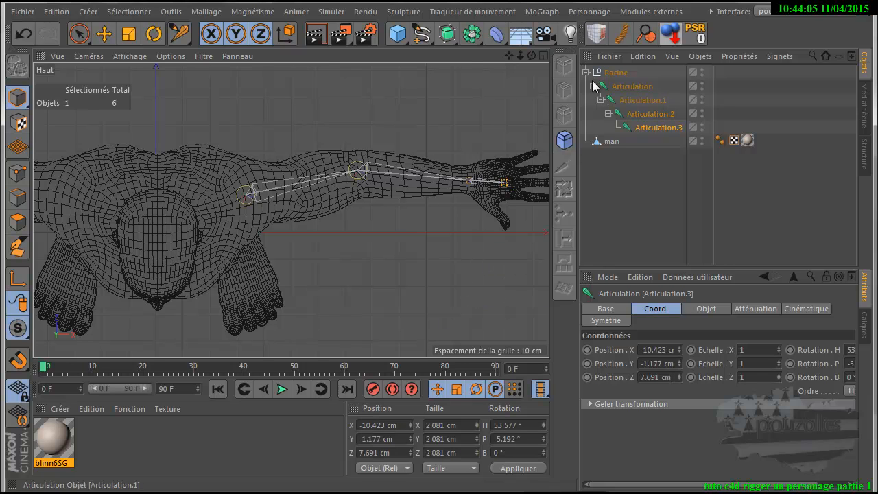
Rename the Racine root object as bras_G and the shoulder joint as epaule_G
click(612, 73)
double_click(614, 74)
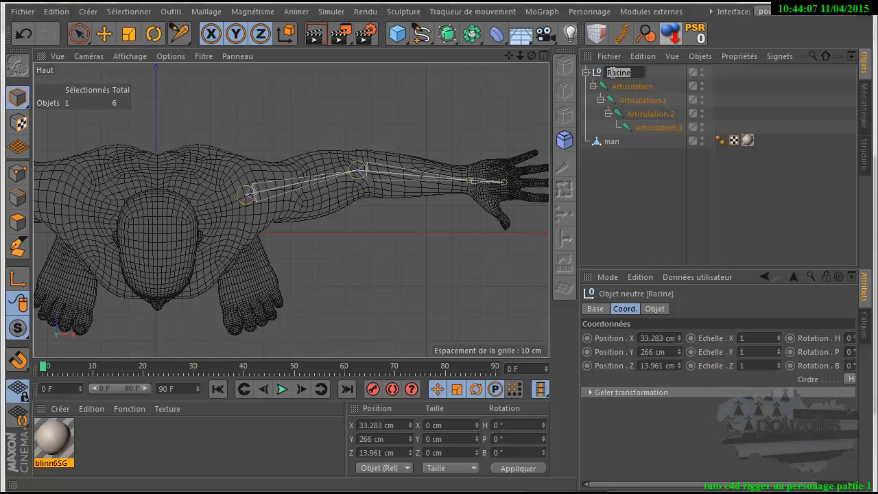
text(bras_)
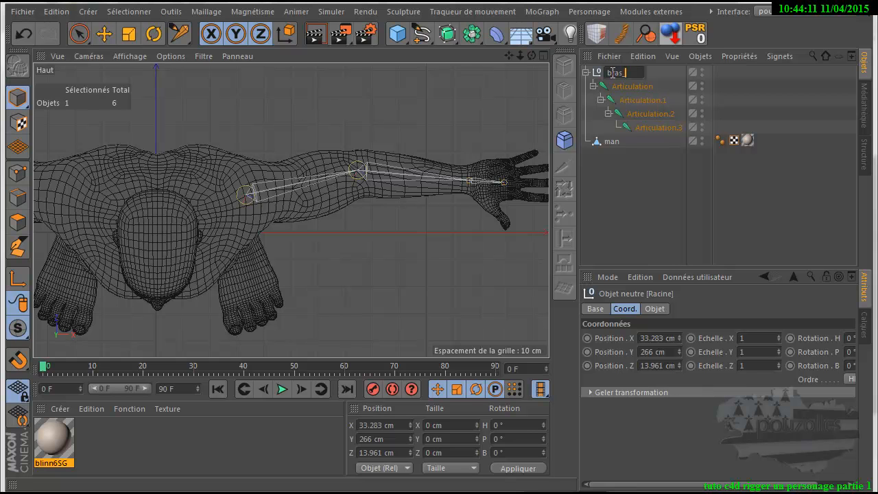
text(G)
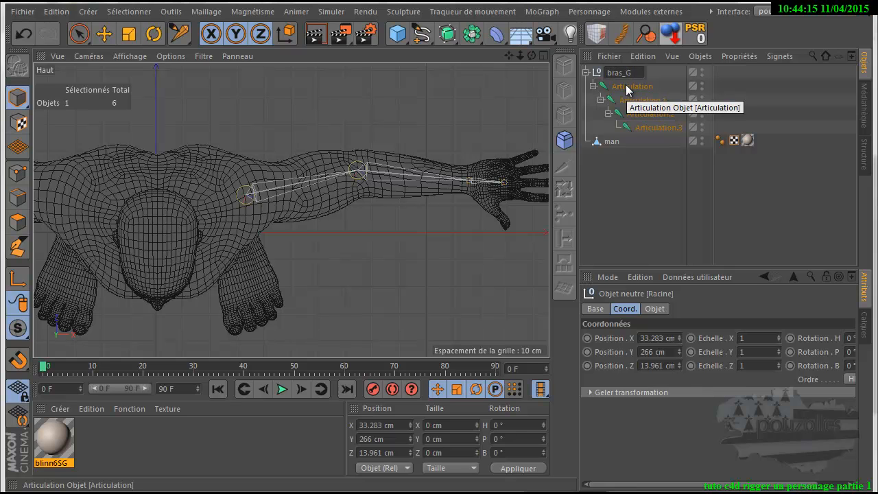
key(Return)
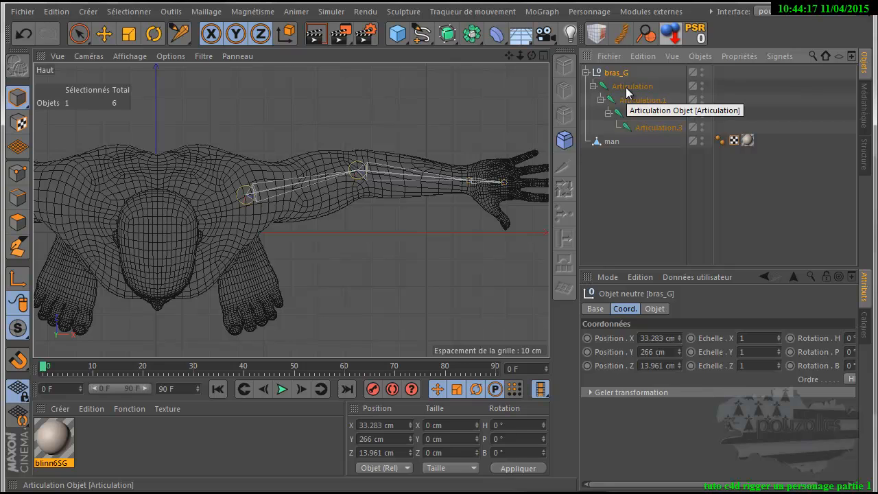
double_click(626, 87)
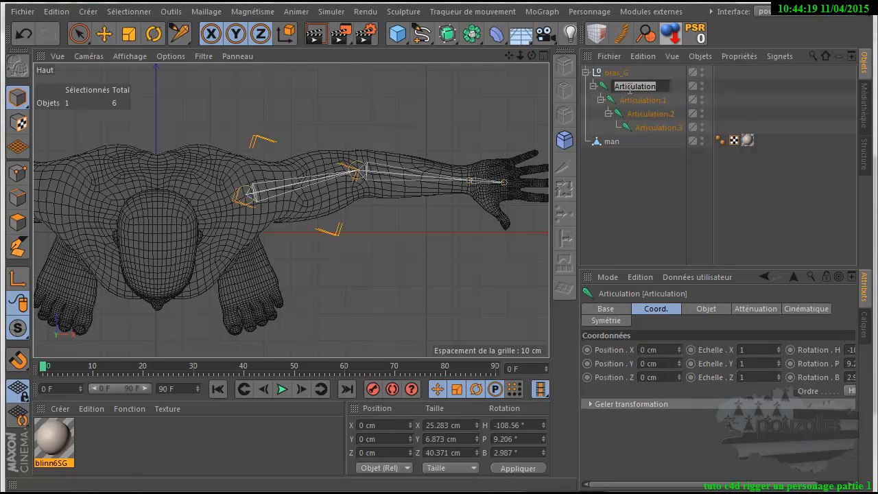
text(épaule_G)
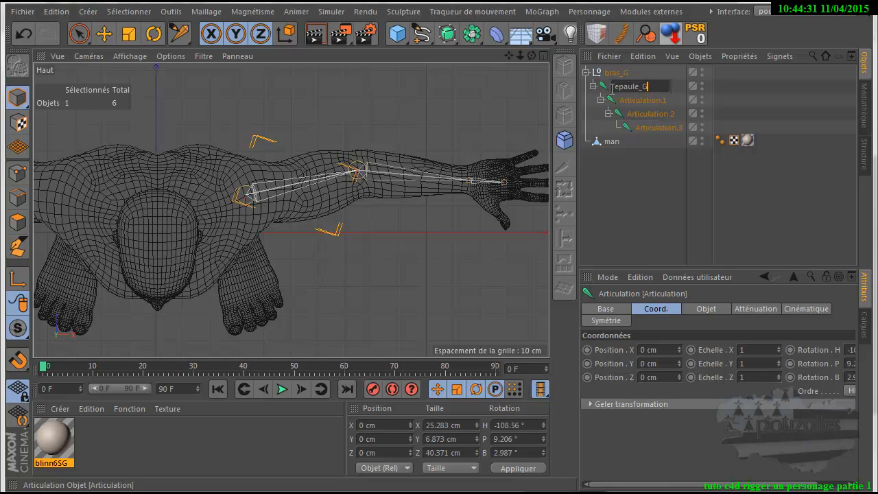
Rename the elbow joint Articulation.1 as coude_G
click(640, 101)
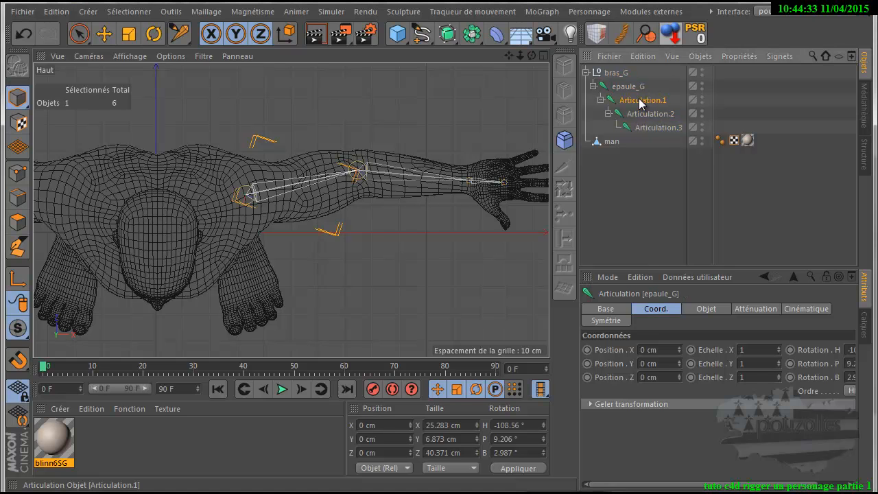
double_click(640, 99)
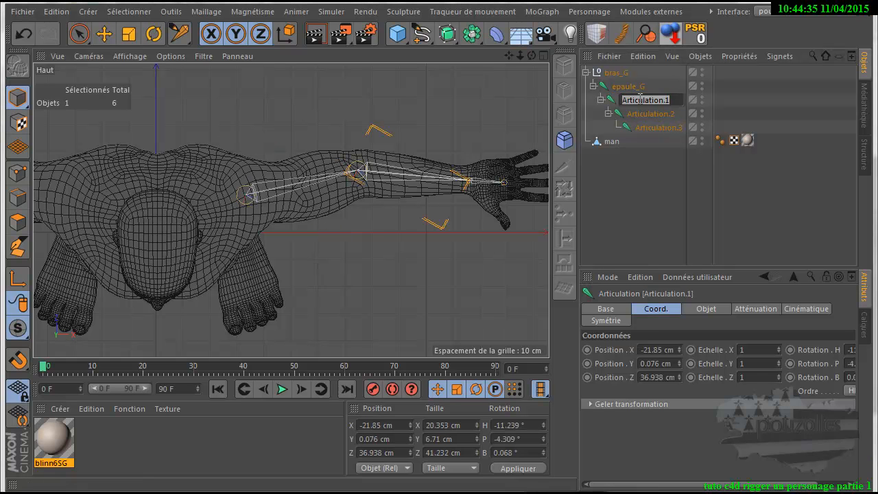
text(coude_)
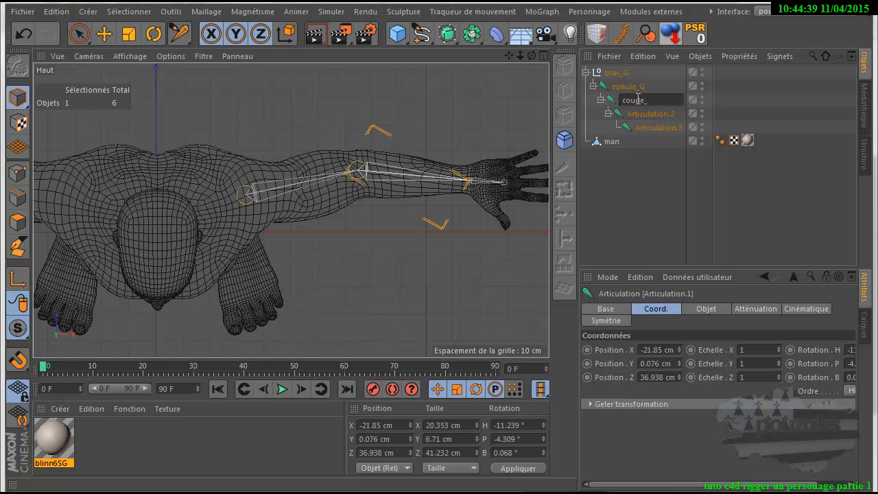
text(G)
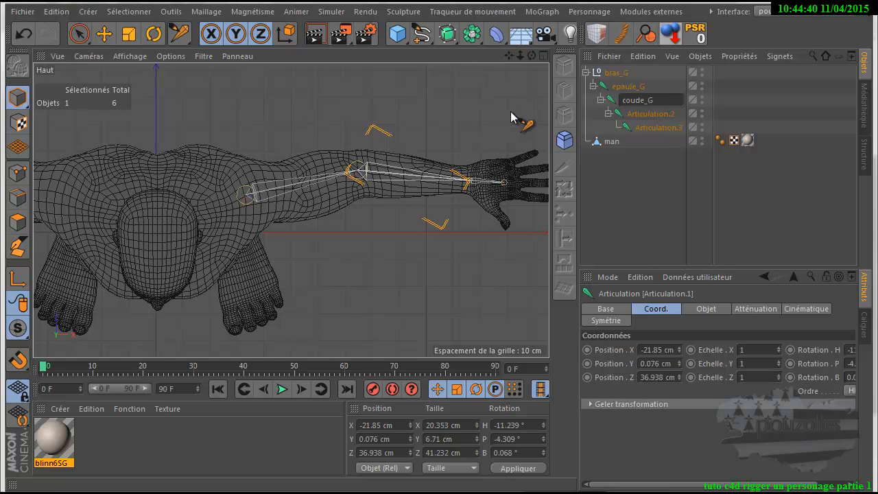
key(Return)
Rename the wrist joint Articulation.2 as poignée_G and the hand joint Articulation.3 as main_G
click(645, 115)
double_click(645, 114)
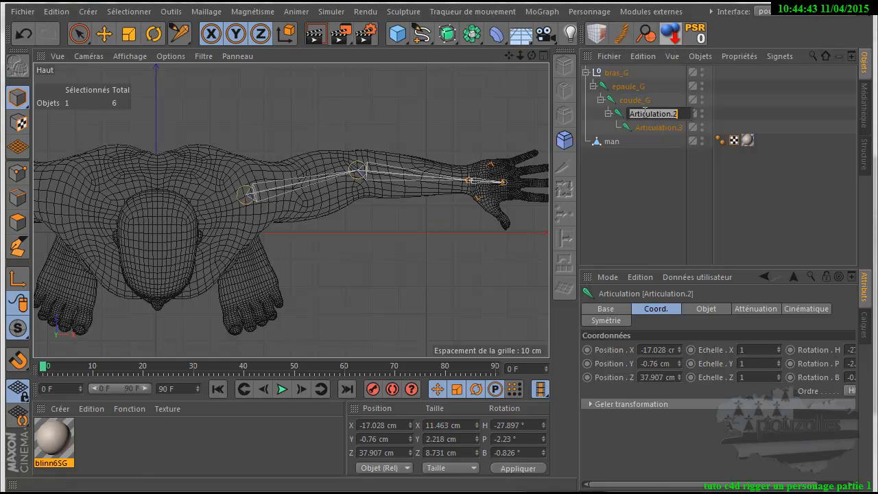
text(poignée_G)
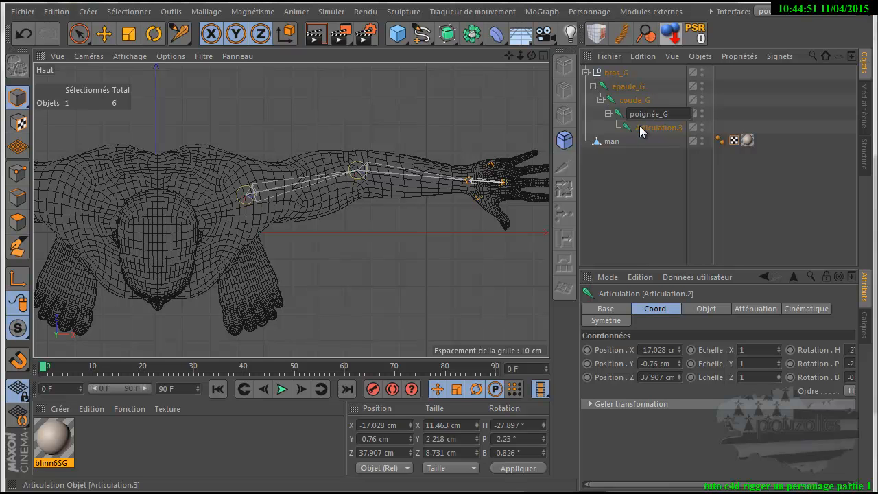
double_click(643, 128)
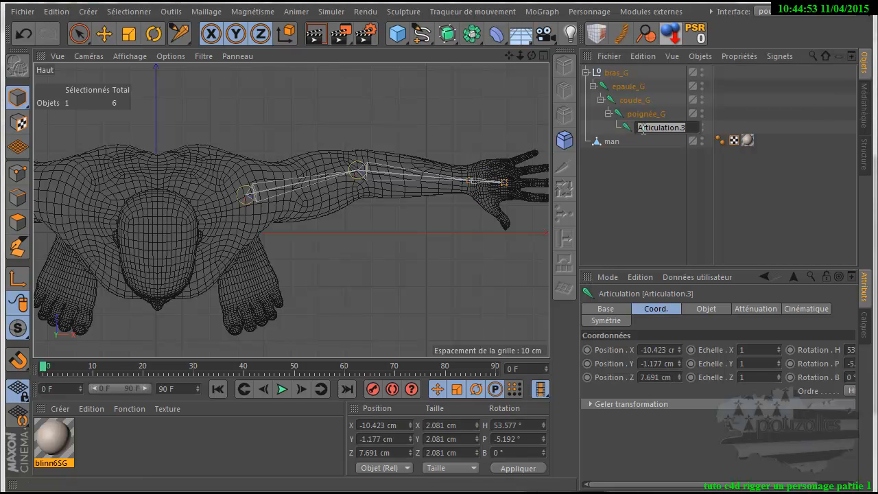
text(main_G)
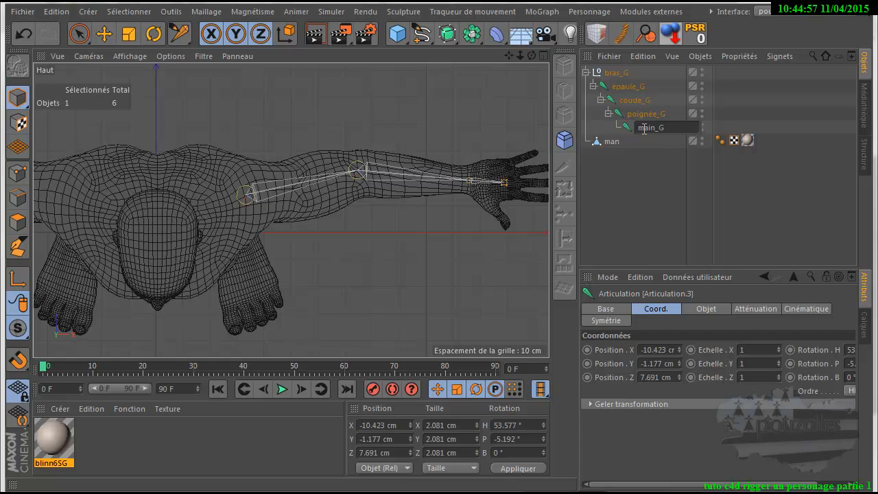
key(Return)
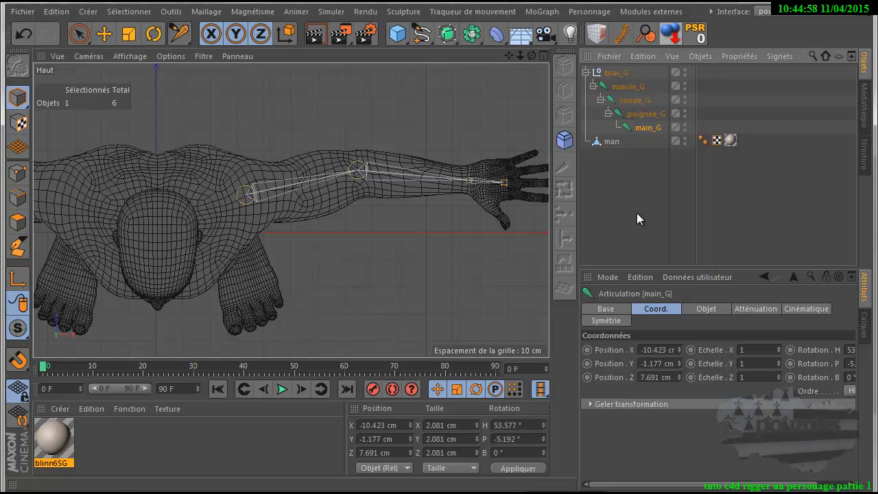
Try moving the whole bras_G hierarchy with the Move tool in the top view, and undo the move
click(586, 72)
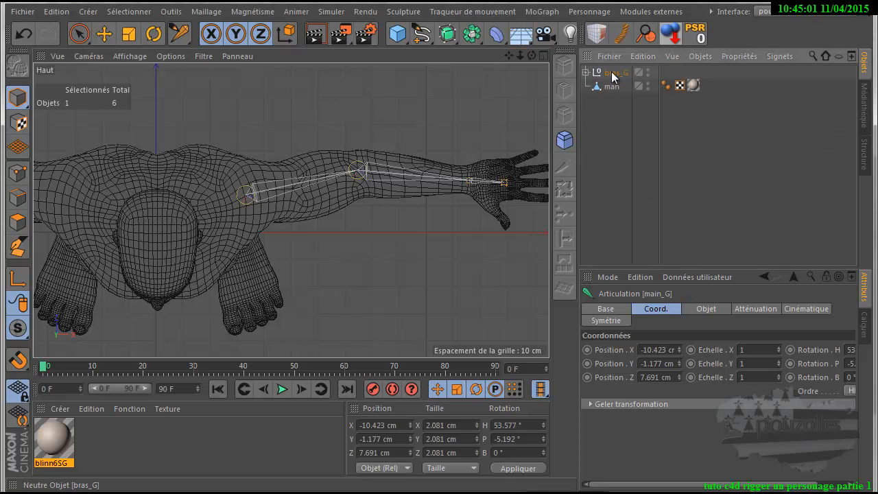
click(615, 73)
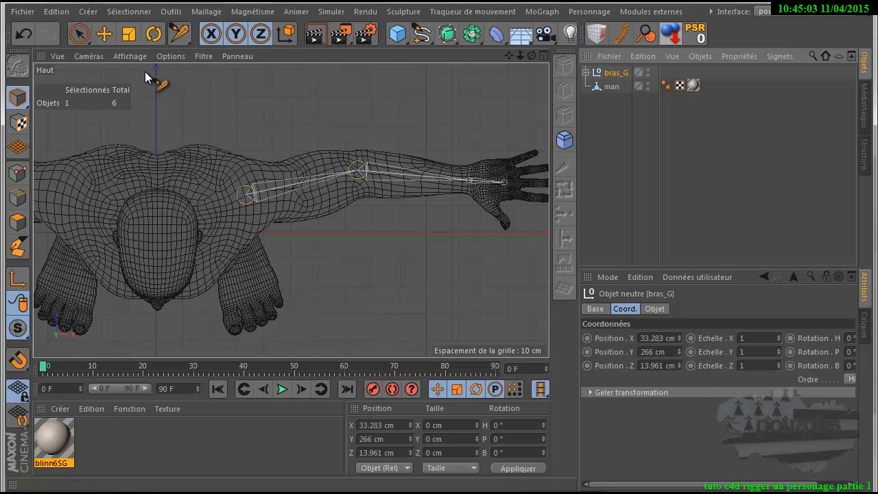
click(105, 33)
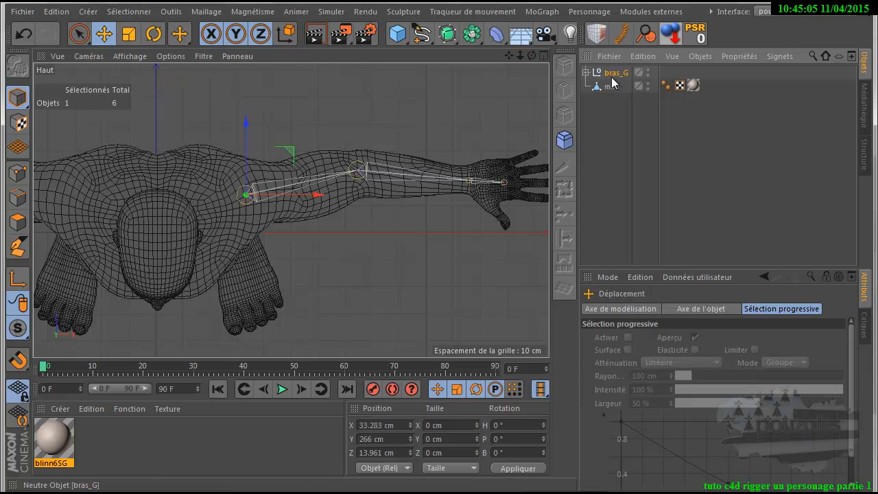
click(587, 72)
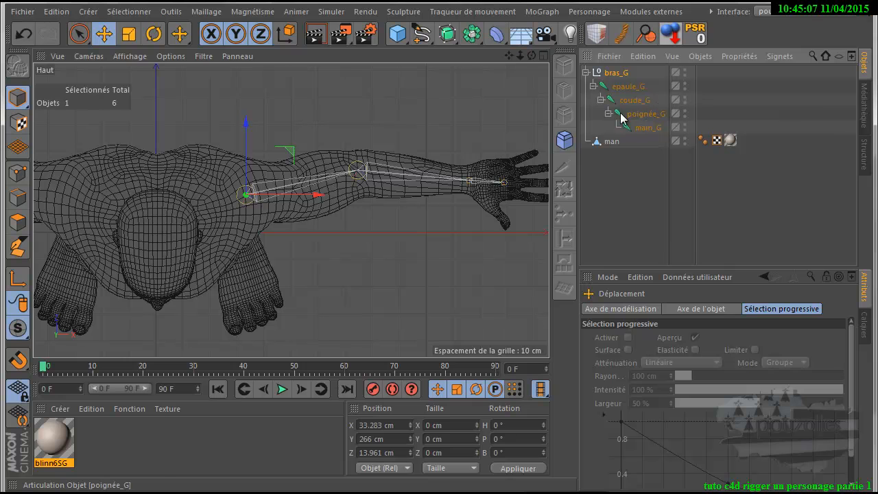
drag(288, 153, 271, 130)
click(24, 33)
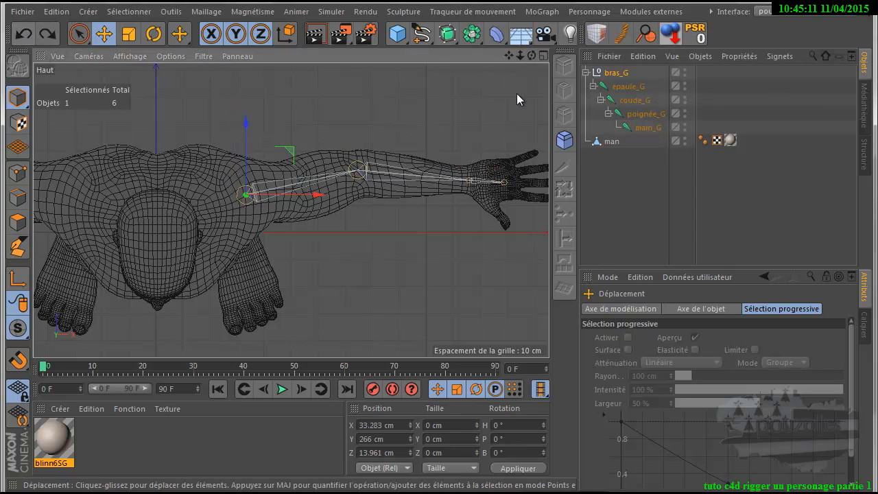
Examine the axis orientation of the epaule_G, coude_G, poignée_G and main_G joints one after another
click(631, 87)
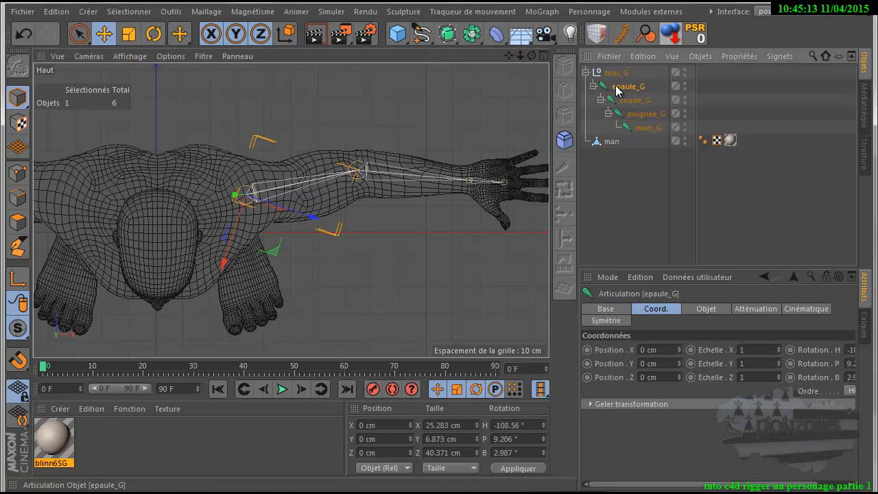
click(634, 102)
click(644, 115)
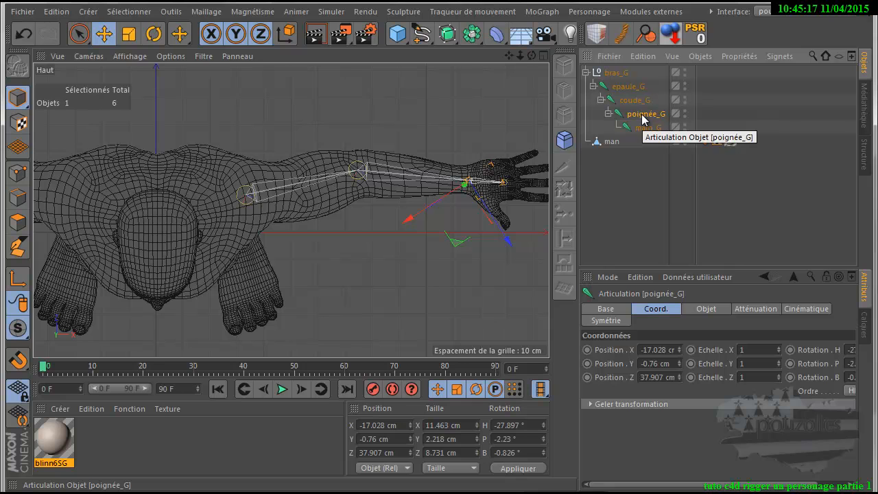
click(640, 128)
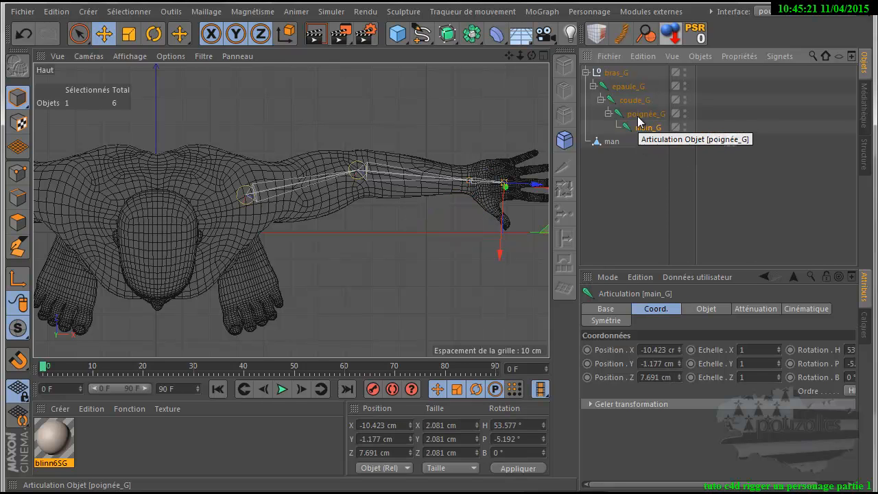
Set the H, P and B rotation of the poignée_G wrist joint to 0°
click(638, 116)
drag(509, 55, 437, 315)
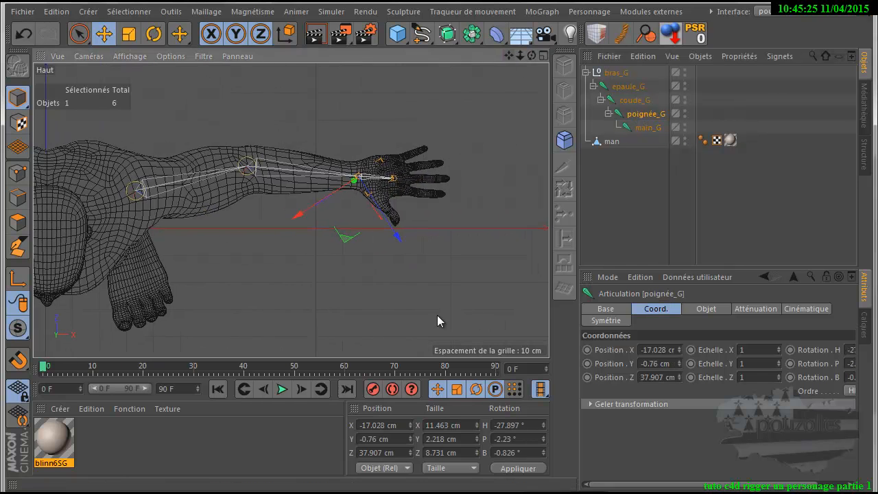
click(645, 117)
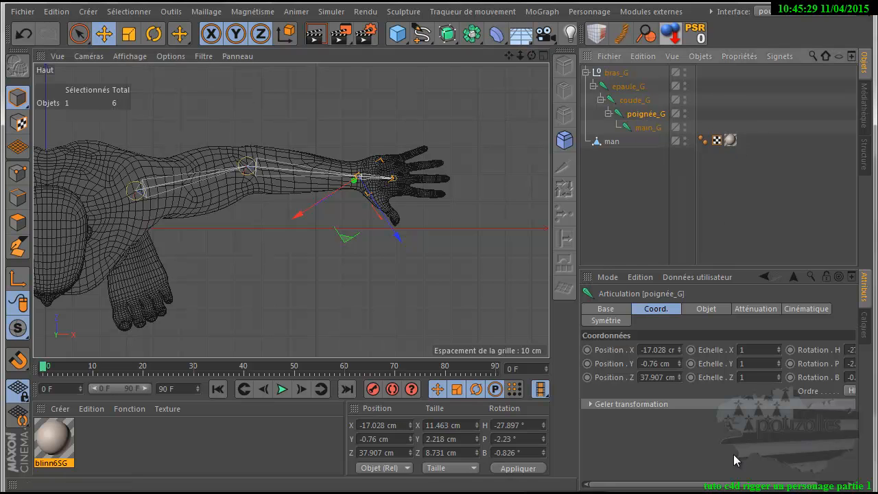
drag(733, 490, 811, 431)
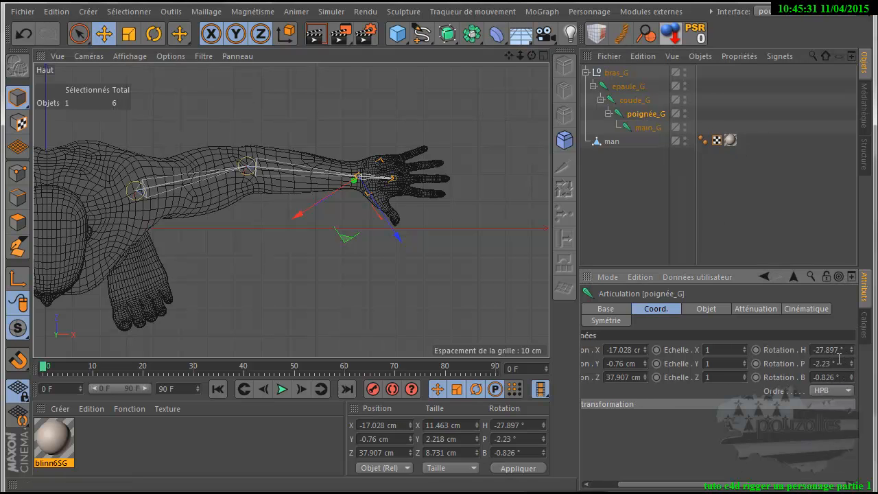
drag(846, 351, 815, 350)
text(0)
key(Tab)
text(0)
key(Tab)
text(0)
key(Tab)
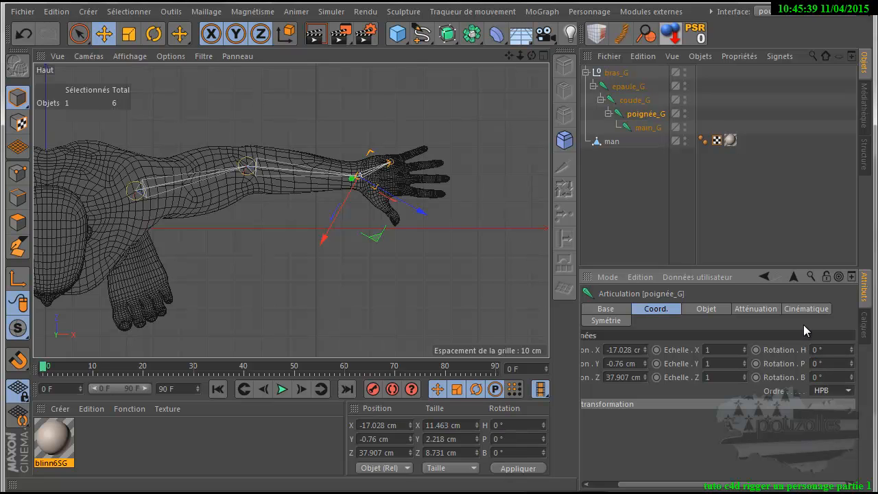
Move the main_G hand joint to the middle of the palm in the top view and check its placement from the front
click(647, 128)
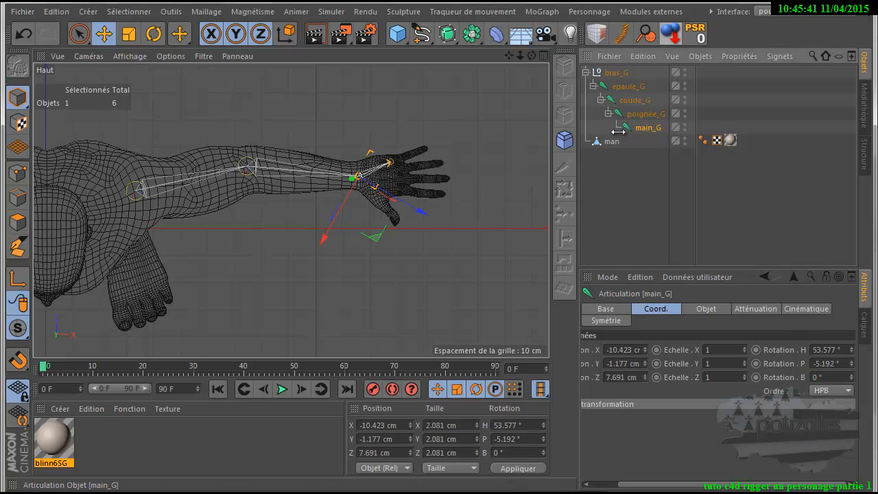
drag(451, 188, 454, 205)
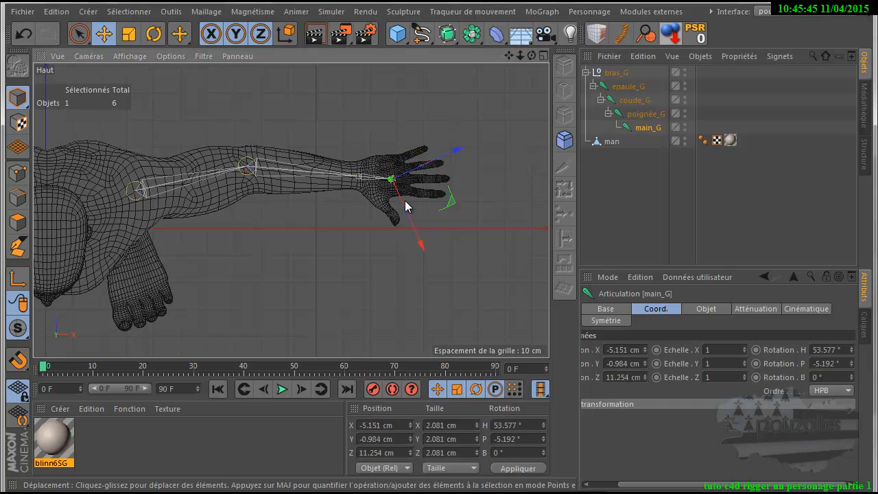
middle_click(328, 205)
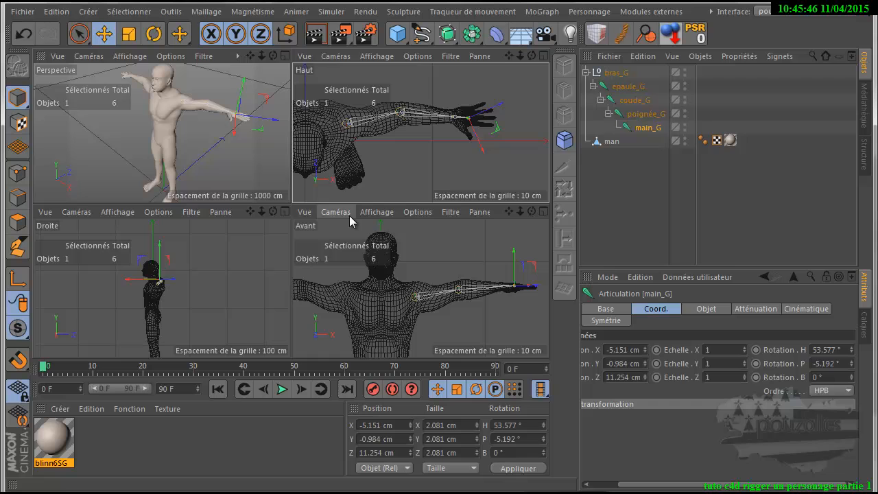
middle_click(422, 255)
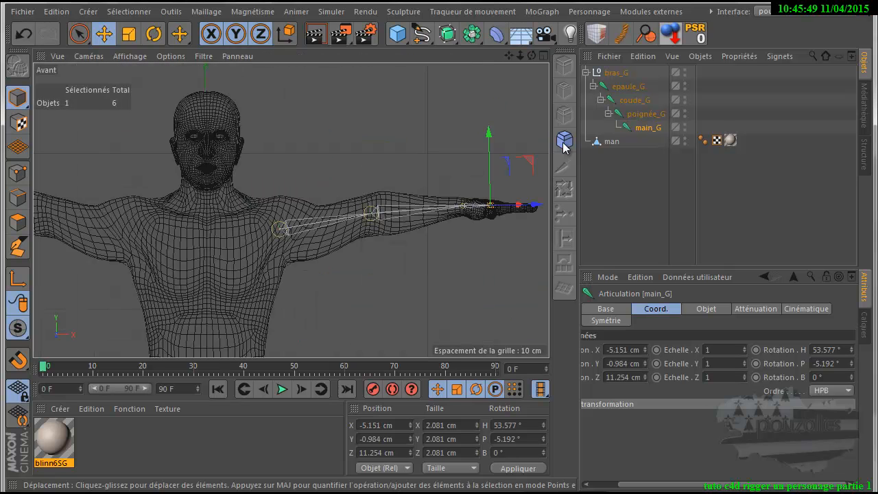
Rotate only the axis of the poignée_G wrist joint in the top view to an H of about 23.3°, in line with the forearm
click(642, 115)
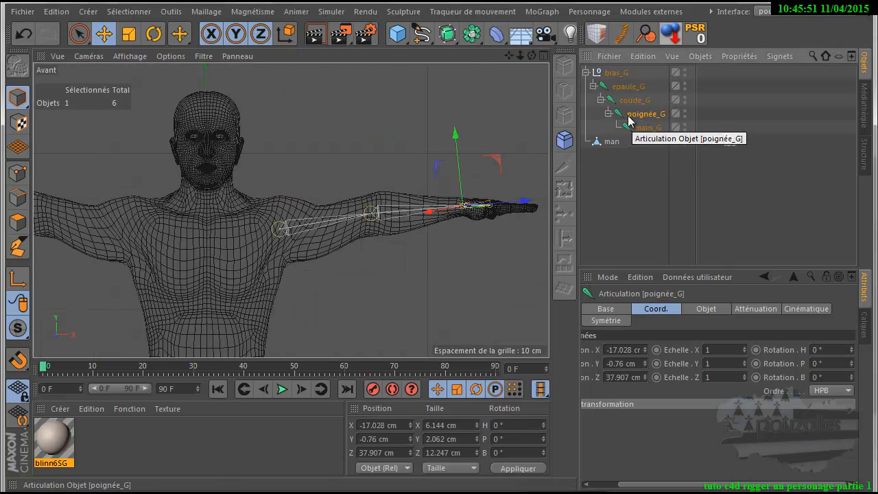
middle_click(307, 165)
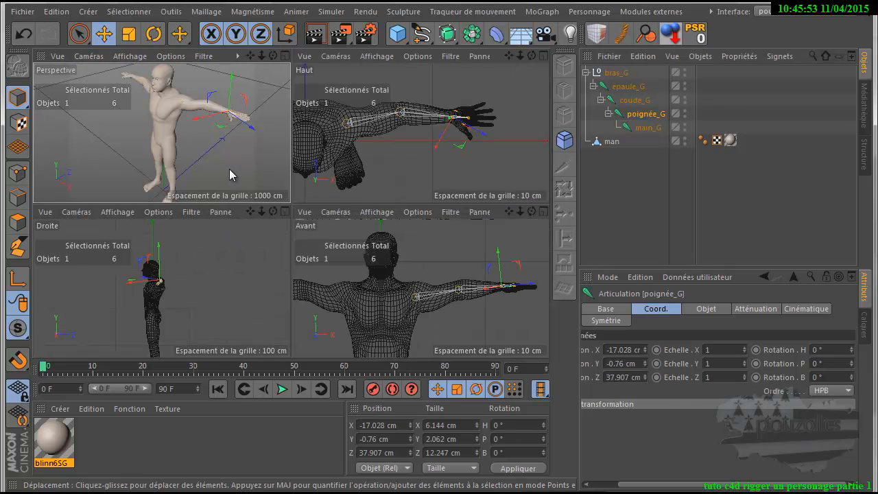
middle_click(229, 169)
alt+drag(429, 310, 439, 314)
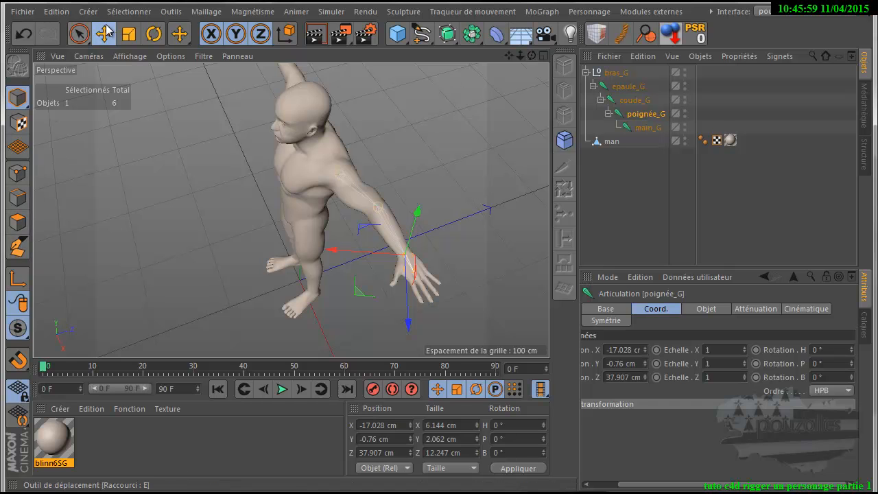
click(154, 36)
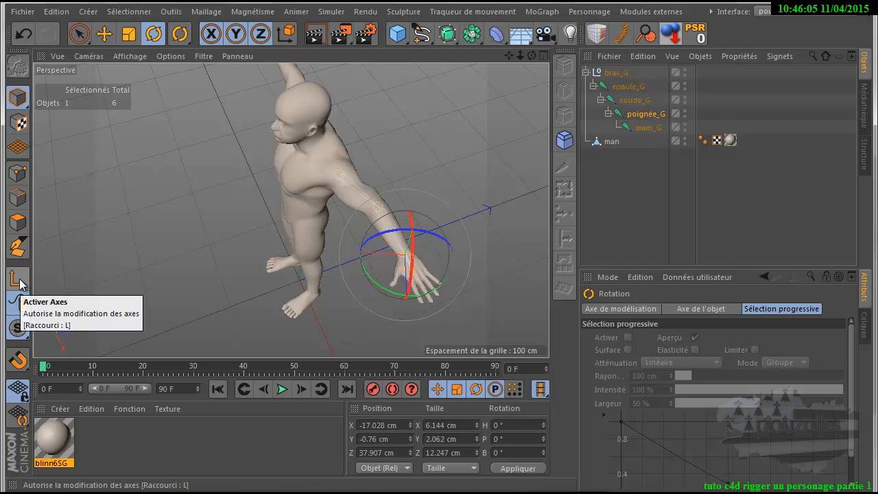
middle_click(125, 277)
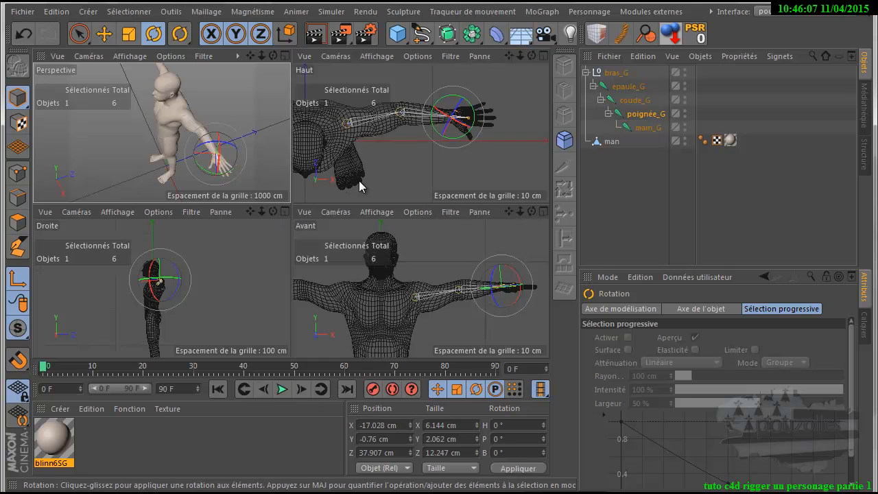
middle_click(362, 186)
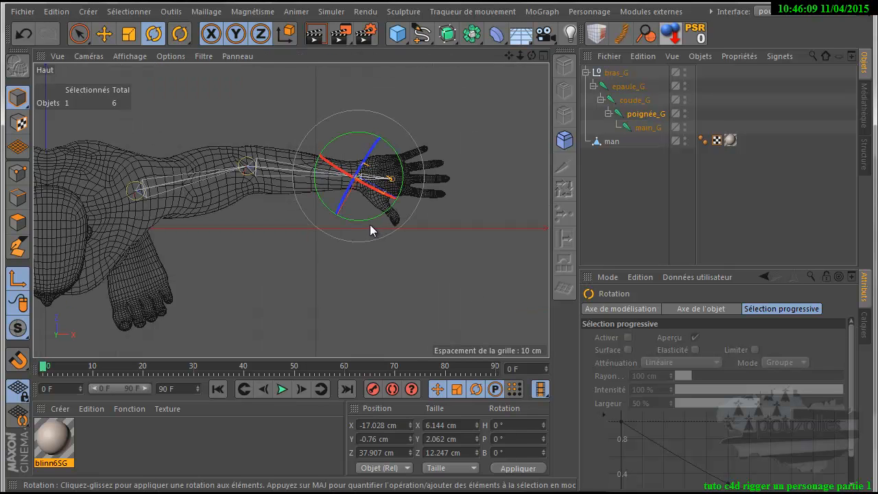
mouse_move(372, 222)
mouse_down()
mouse_move(391, 211)
mouse_move(387, 220)
mouse_up()
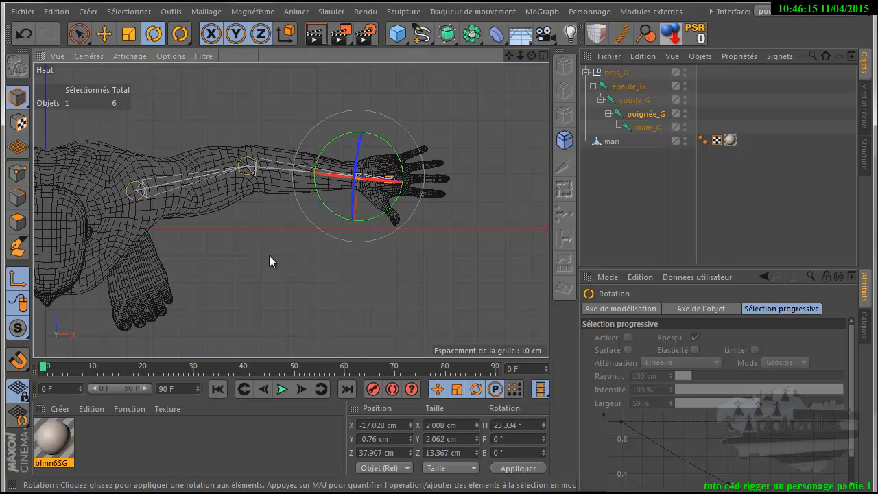
Create an IK chain (Chaîne CI) running from the epaule_G shoulder joint to the poignée_G wrist joint
middle_click(269, 255)
middle_click(261, 169)
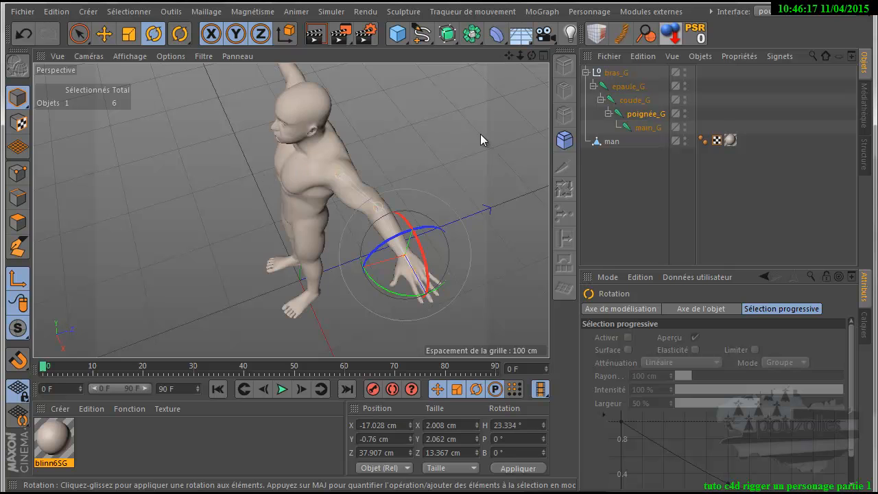
drag(532, 54, 505, 66)
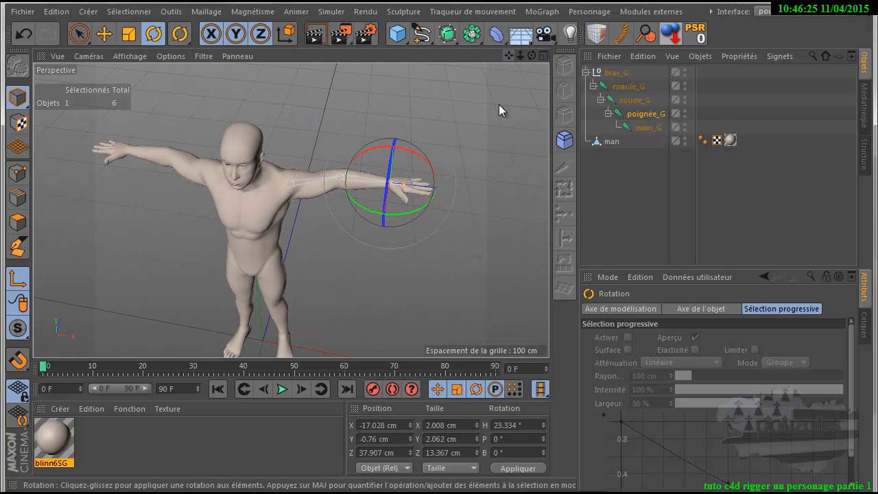
click(619, 218)
click(617, 73)
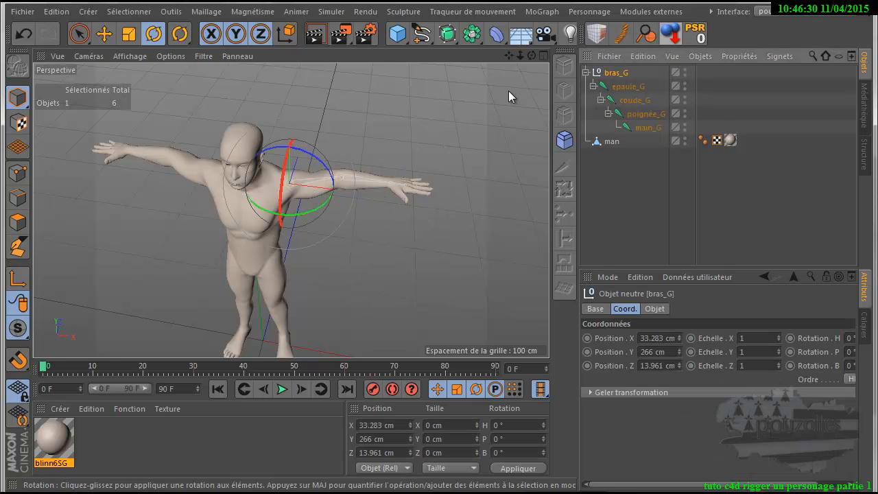
click(628, 87)
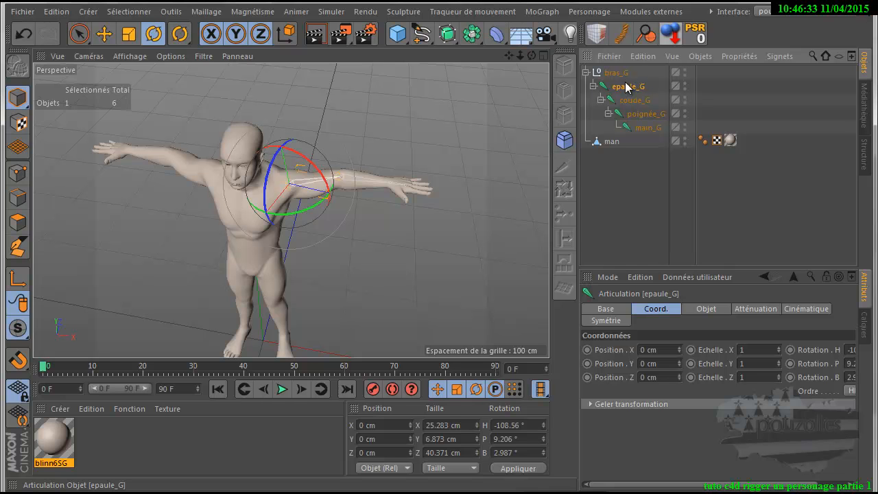
ctrl+click(642, 115)
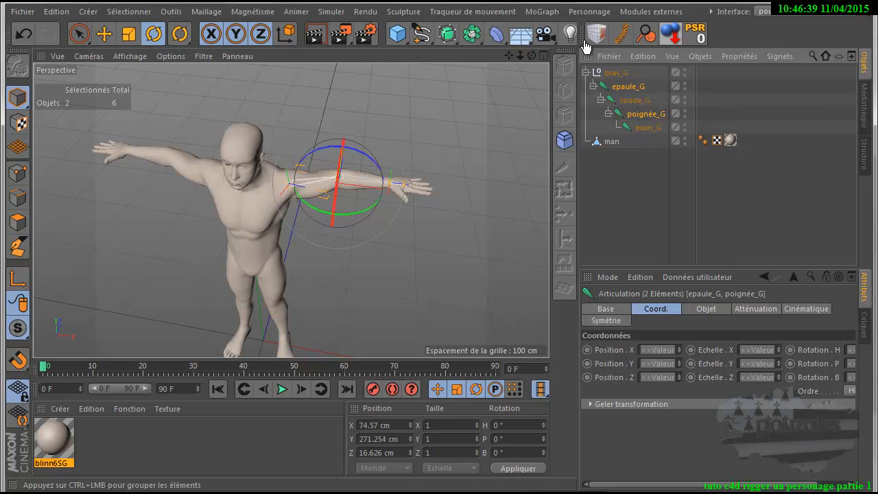
click(589, 11)
mouse_move(606, 47)
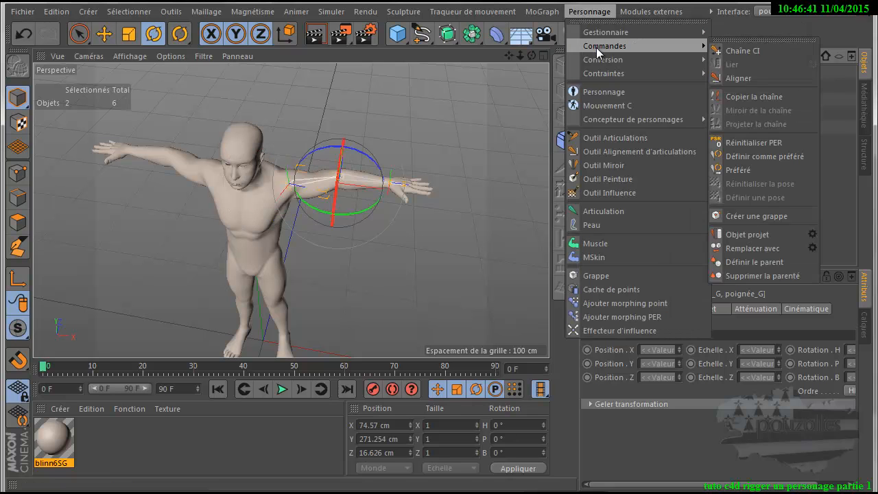
click(735, 53)
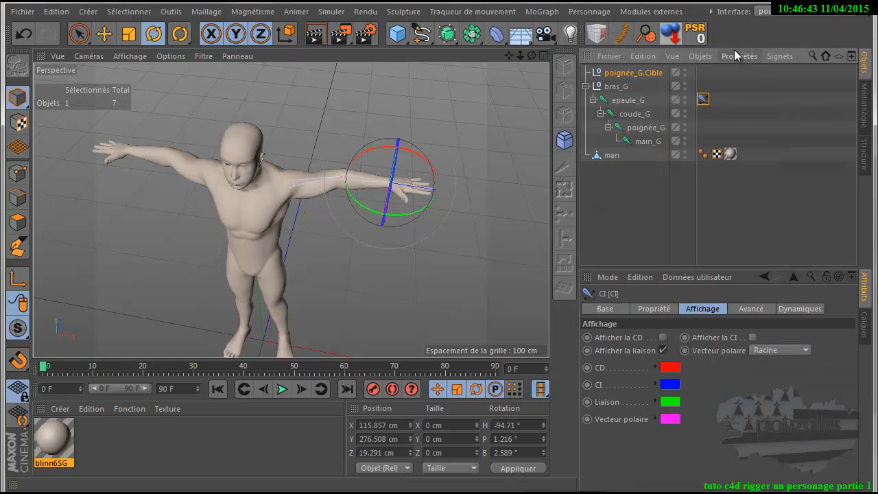
Try moving the poignée_G.Cible target in the perspective and top views, undoing each move
click(632, 73)
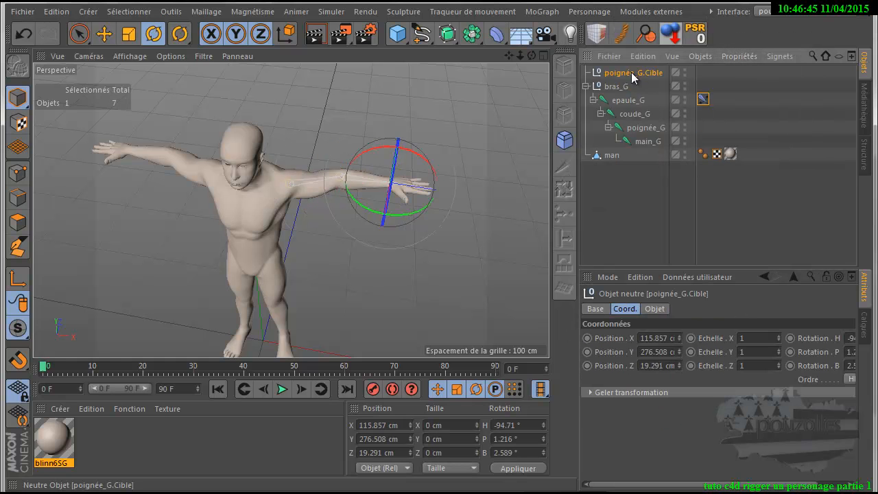
click(104, 34)
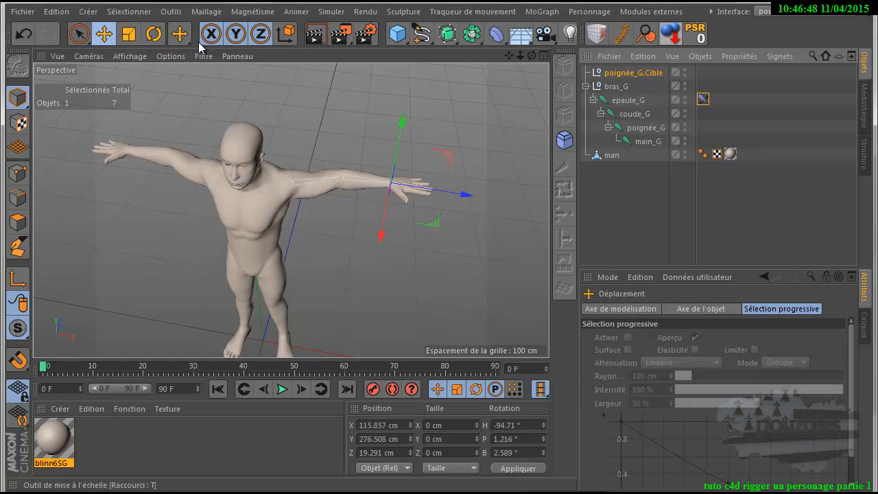
click(640, 73)
drag(534, 56, 439, 317)
drag(426, 261, 374, 233)
click(24, 35)
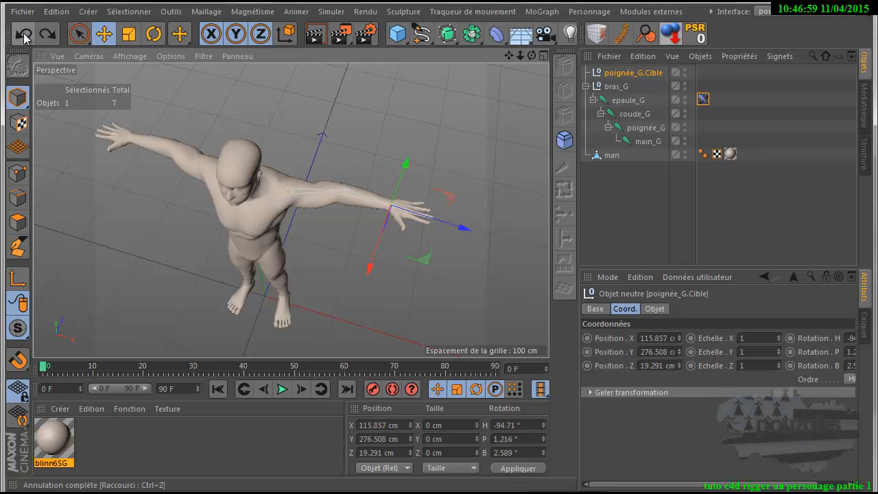
middle_click(358, 277)
middle_click(388, 190)
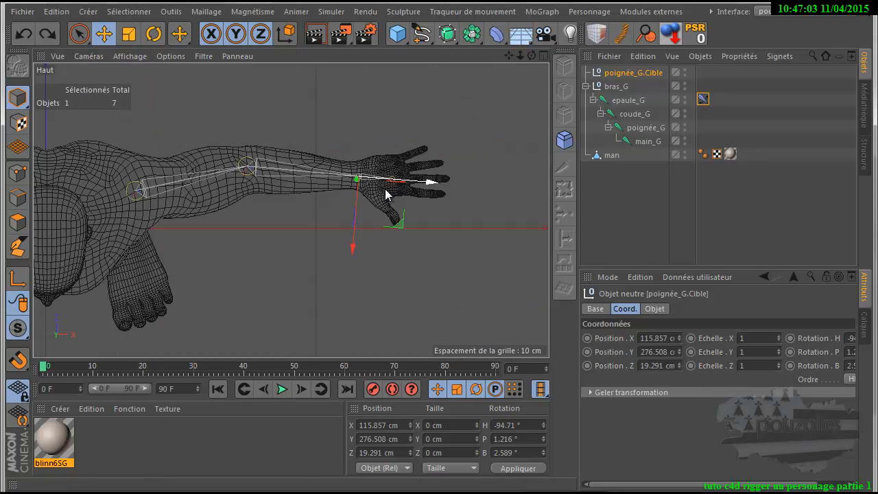
mouse_move(401, 232)
mouse_down()
mouse_move(347, 240)
mouse_move(393, 239)
mouse_up()
click(32, 39)
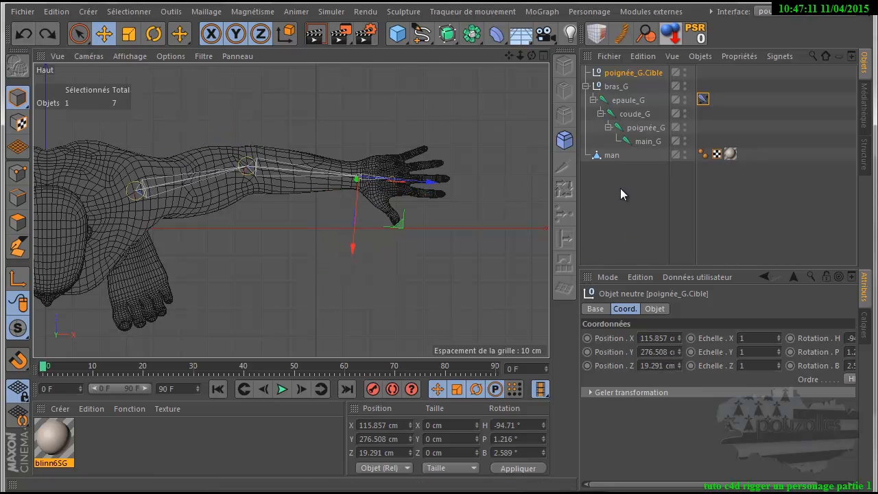
Examine the main properties of the IK tag on epaule_G and test the chain by moving its target in the top view, undoing the move
click(703, 101)
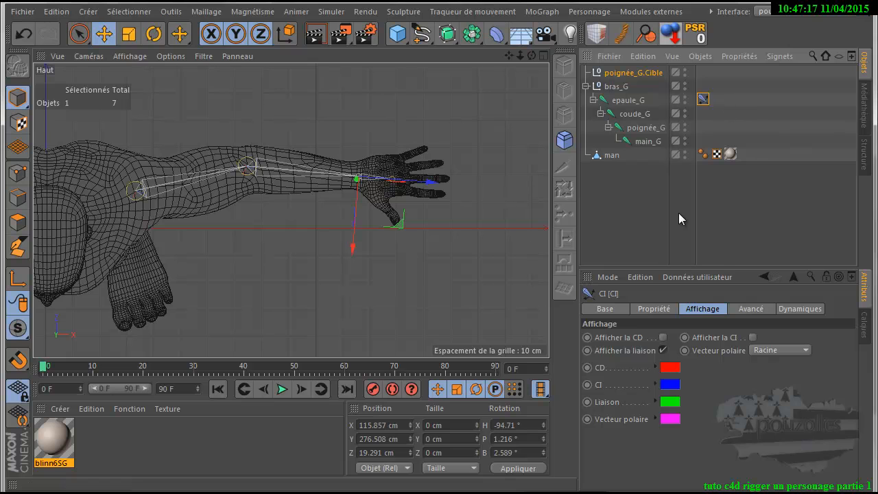
click(606, 309)
click(652, 310)
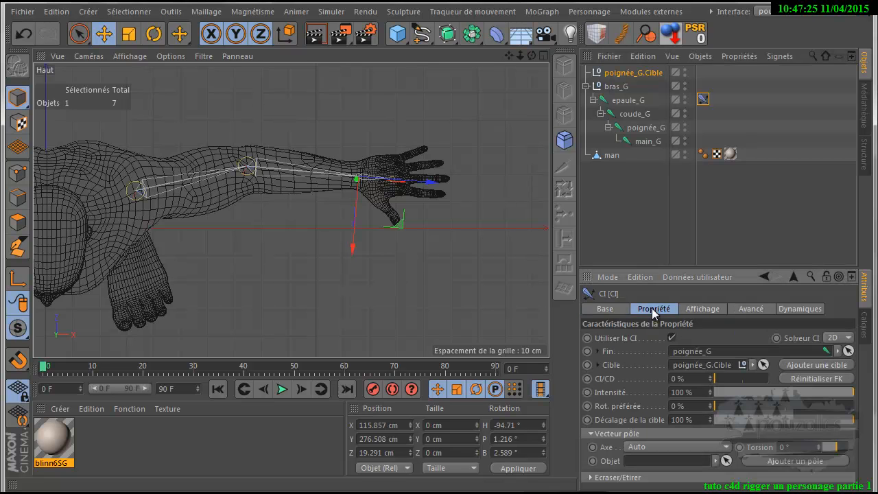
drag(689, 267, 681, 210)
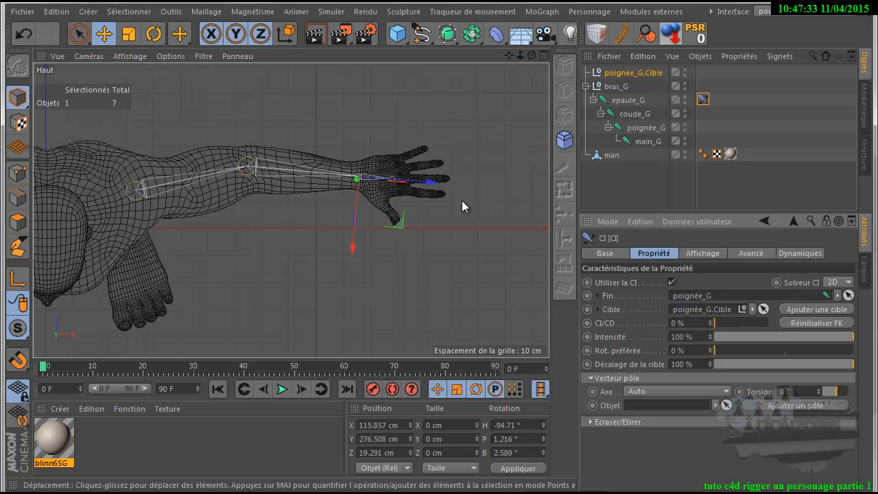
mouse_move(408, 223)
mouse_down()
mouse_move(365, 217)
mouse_move(300, 255)
mouse_move(411, 261)
mouse_move(418, 236)
mouse_move(392, 243)
mouse_move(416, 245)
mouse_move(398, 243)
mouse_move(408, 245)
mouse_move(397, 235)
mouse_up()
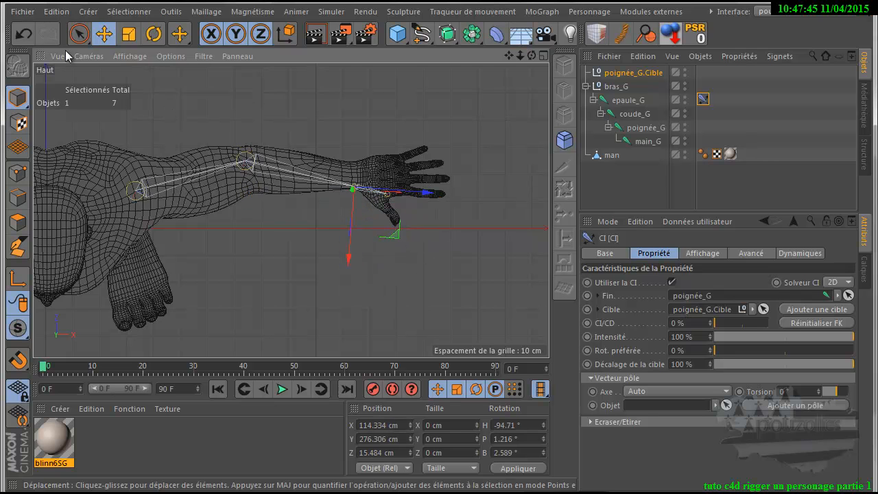
click(26, 38)
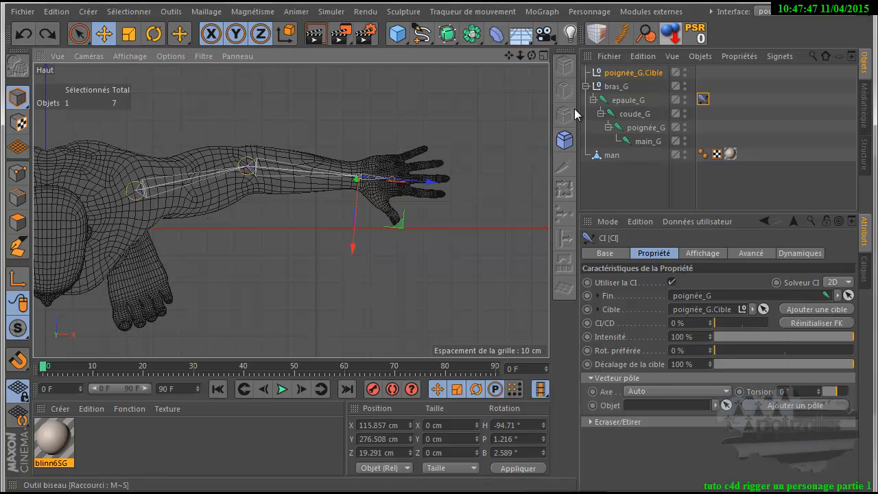
Draw a separate horizontal chain of five joints below the arm in the top view, with its first two bones about 39 and 36 cm long
click(587, 12)
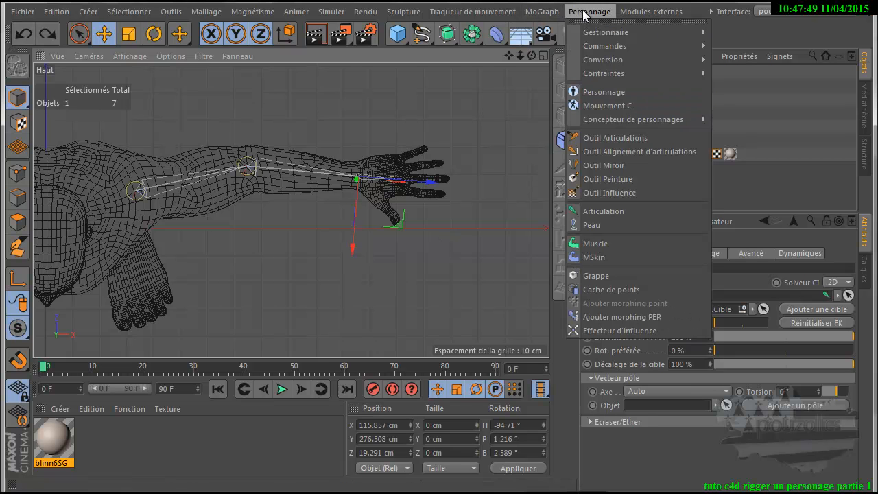
click(597, 139)
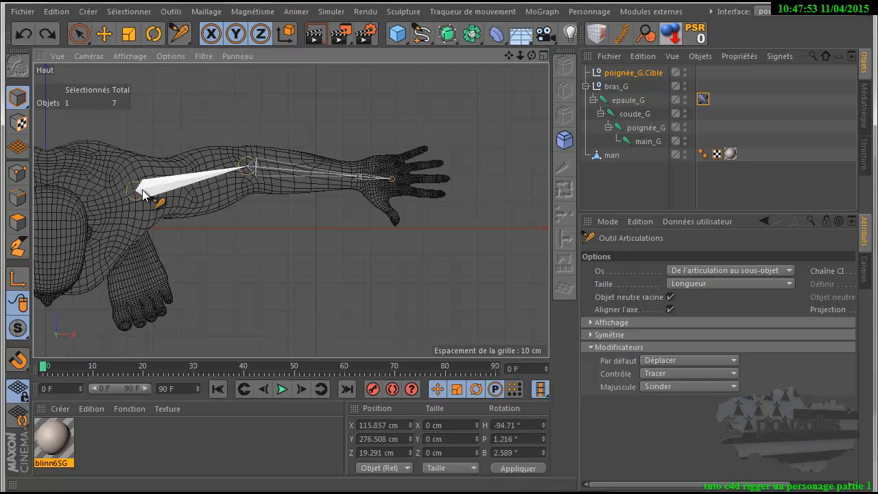
ctrl+click(208, 283)
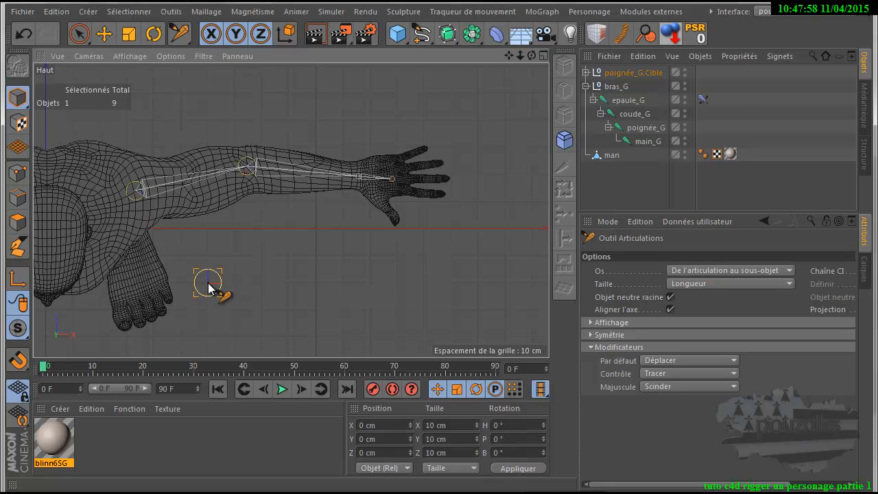
ctrl+click(315, 279)
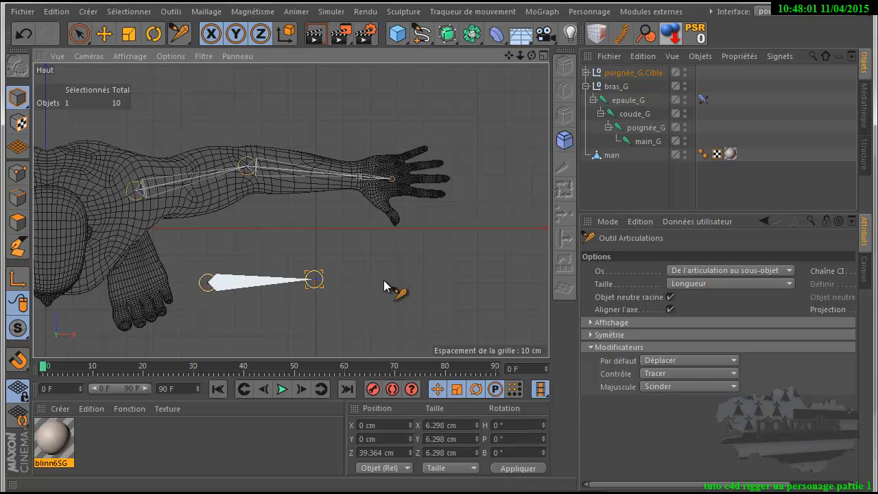
ctrl+click(411, 280)
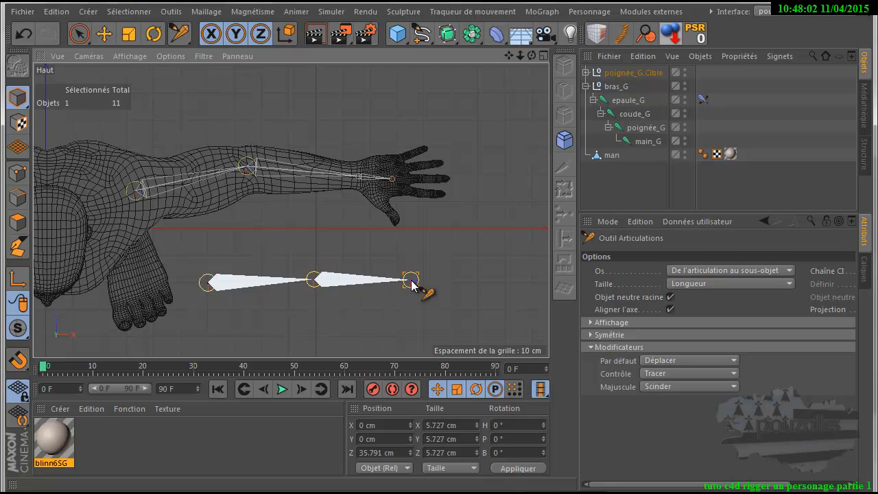
ctrl+click(449, 280)
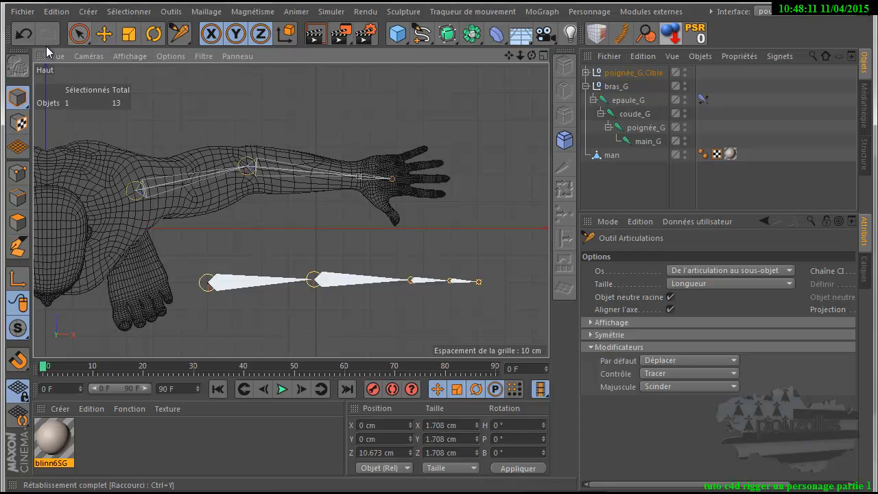
click(105, 33)
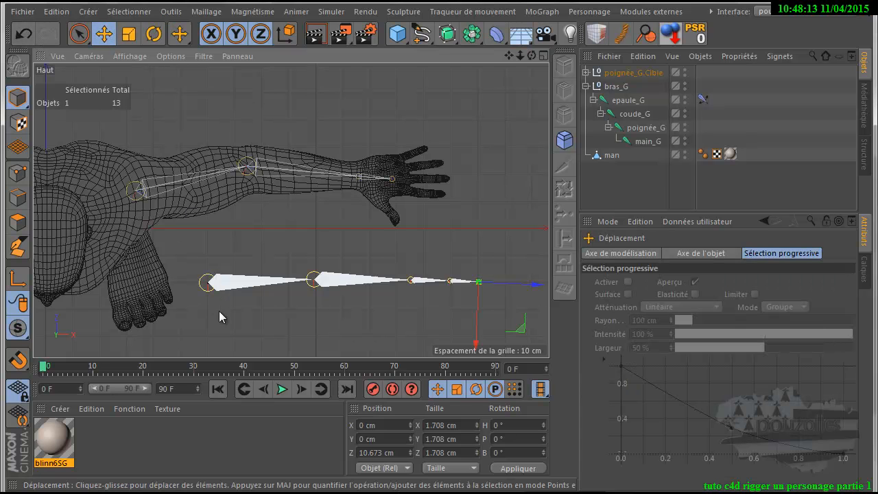
Create an IK chain (Chaîne CI) running from Articulation.1 to Articulation.3 on the straight test chain
click(207, 288)
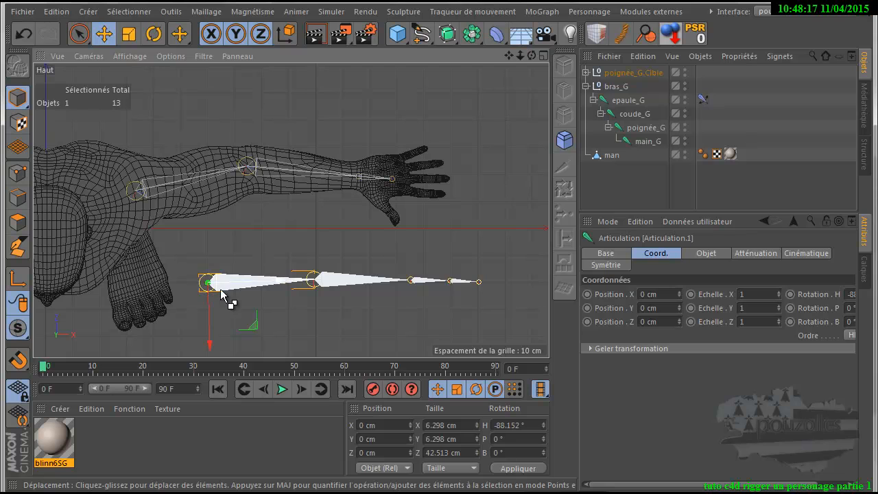
shift+click(409, 282)
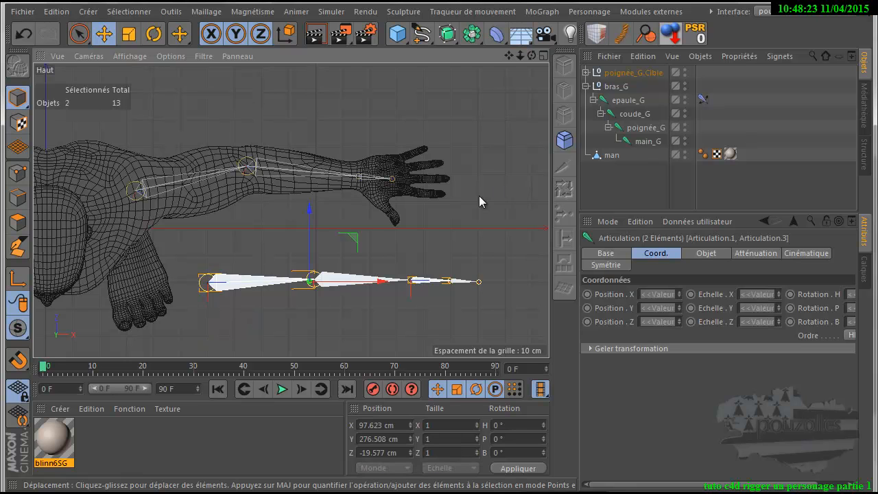
click(586, 72)
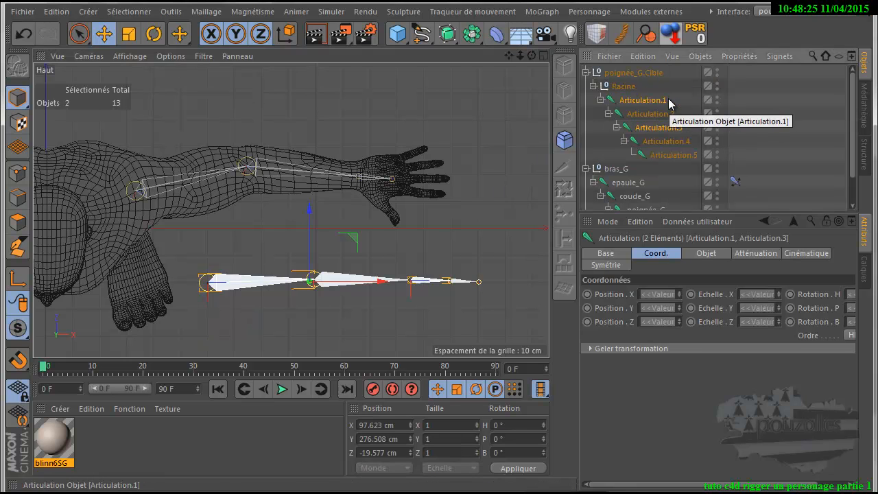
click(594, 12)
mouse_move(649, 48)
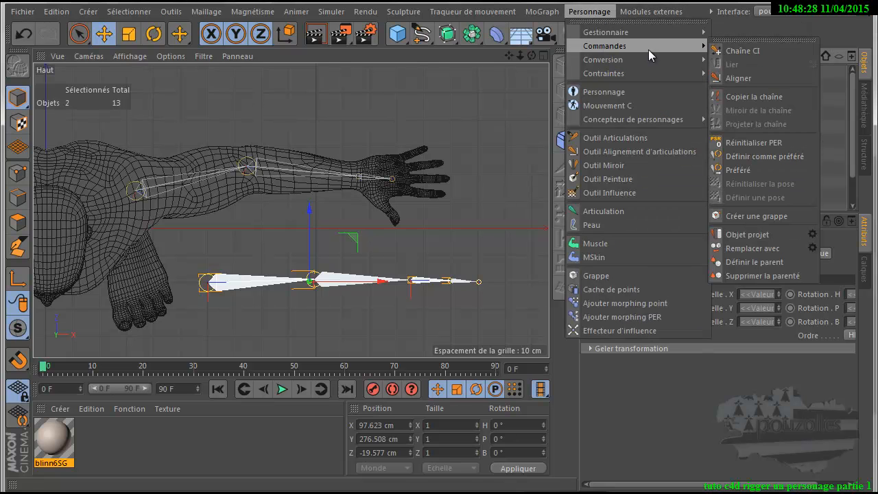
click(743, 51)
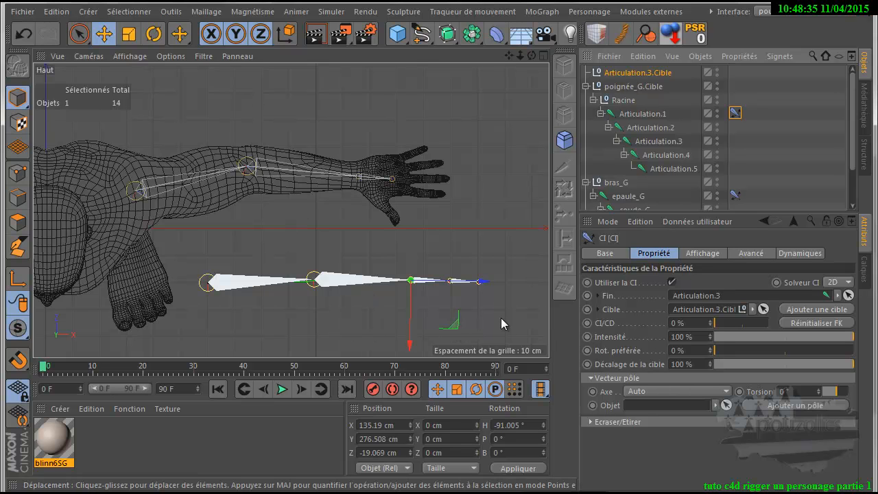
Test the straight chain by moving Articulation.3.Cible, undo the move, and delete the IK tag on Articulation.1
drag(458, 325, 438, 319)
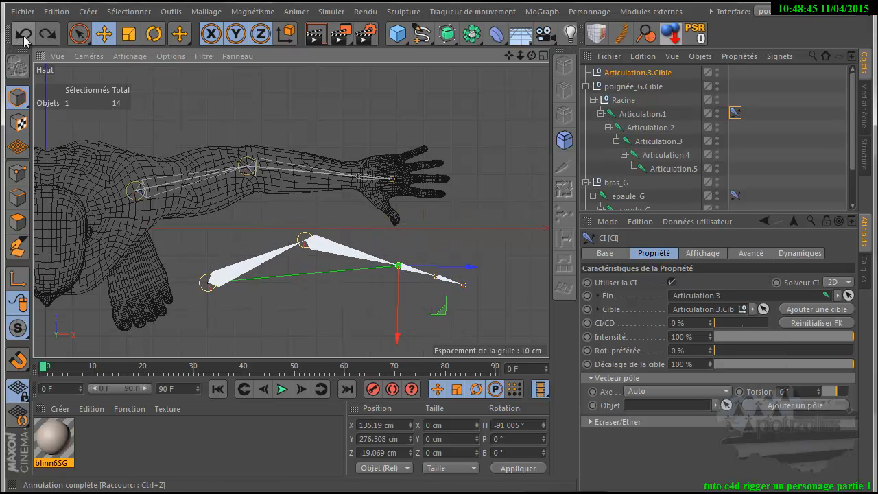
click(24, 38)
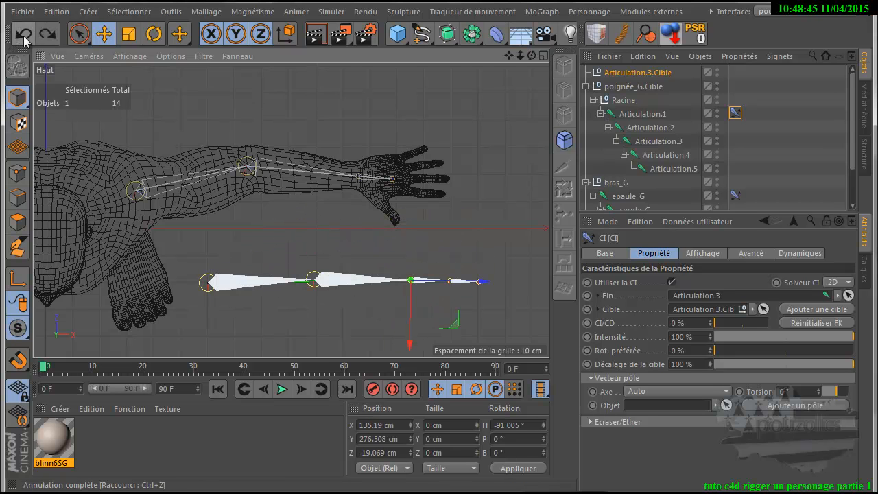
click(734, 115)
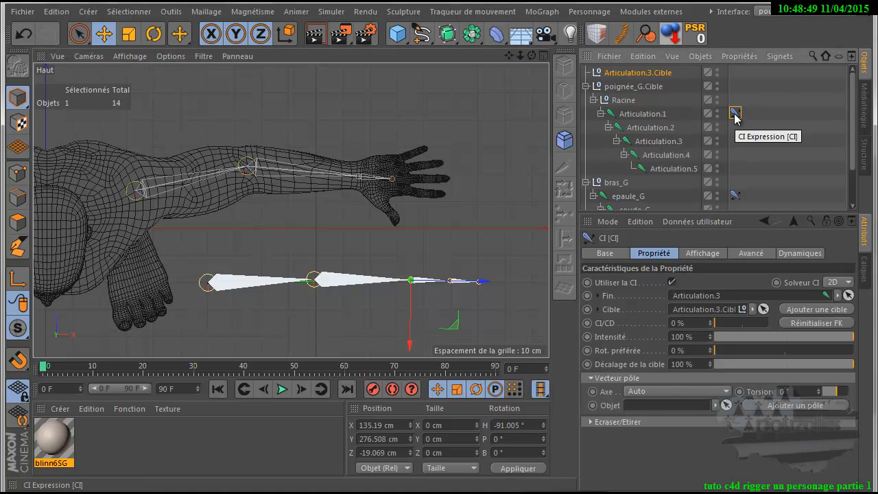
key(Delete)
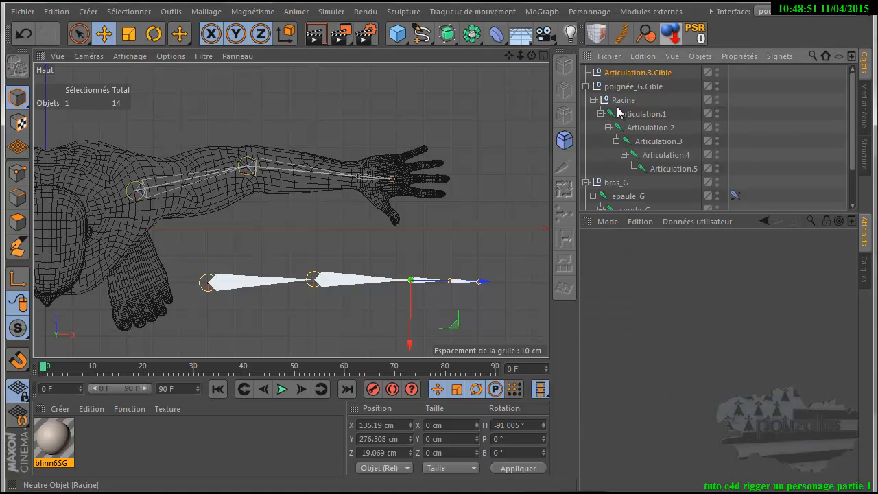
Give the test chain a slight bend by moving Articulation.2 about 2 cm along its X axis and nudging Articulation.3 with the Joint tool
click(649, 128)
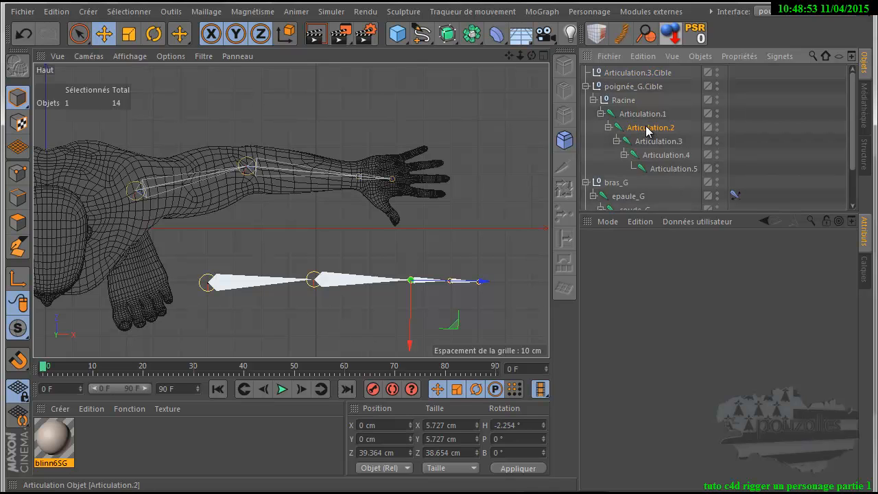
drag(314, 347, 317, 355)
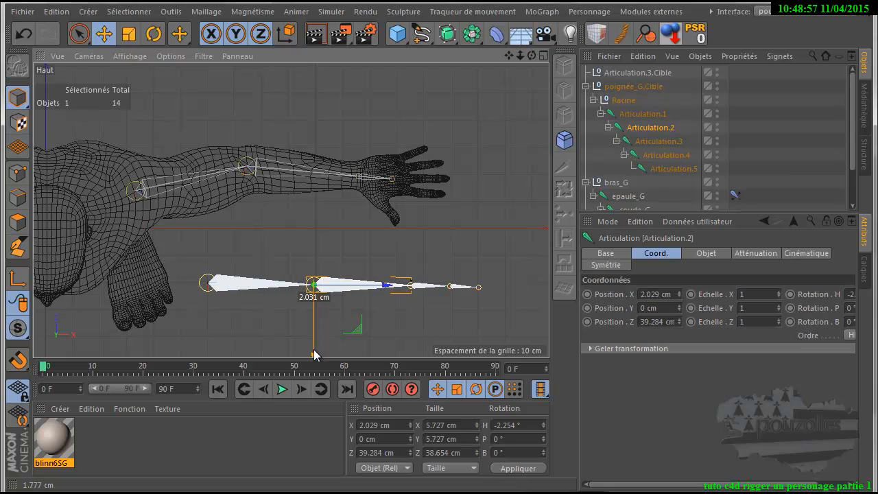
click(584, 12)
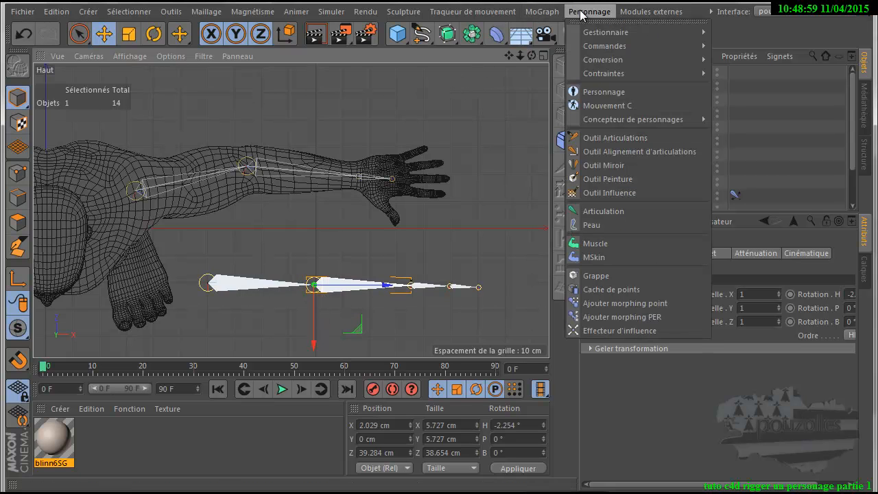
click(603, 138)
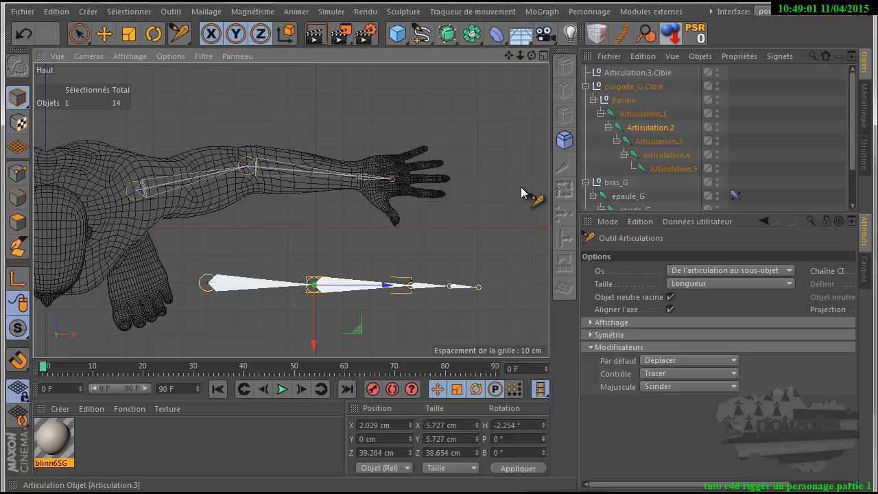
click(411, 287)
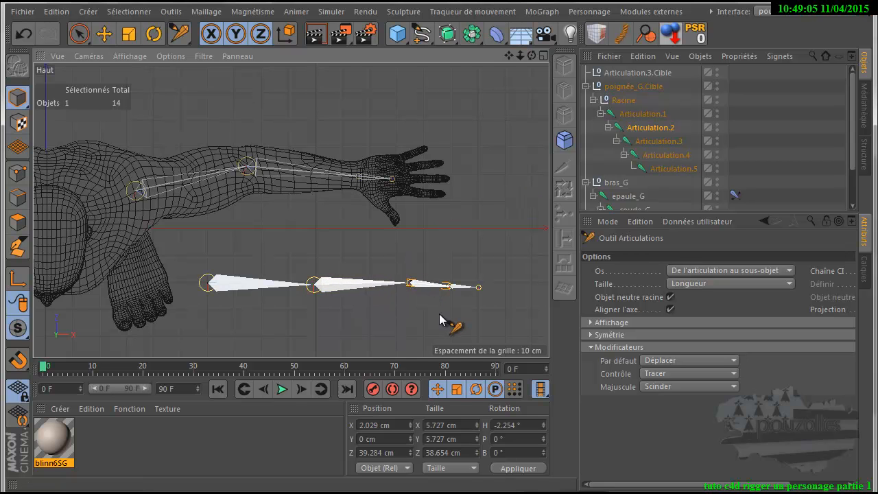
click(435, 290)
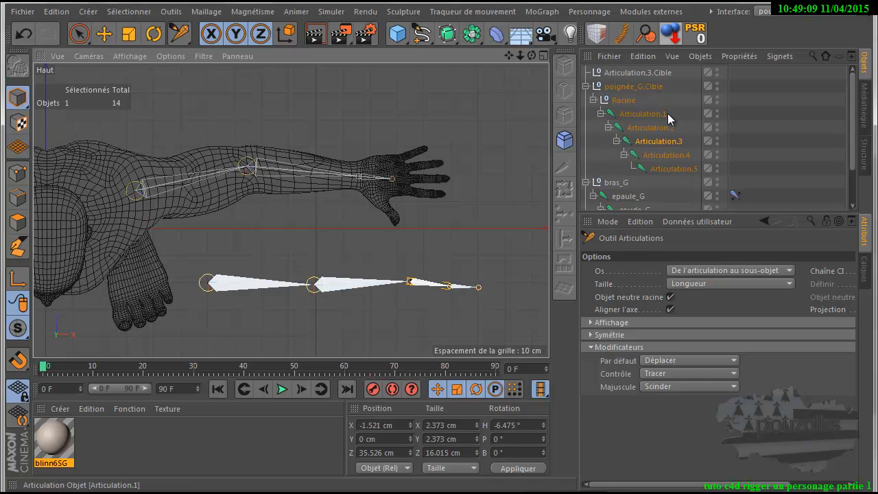
Create a new IK chain from Articulation.1 to Articulation.3 on the slightly bent test chain
ctrl+click(645, 115)
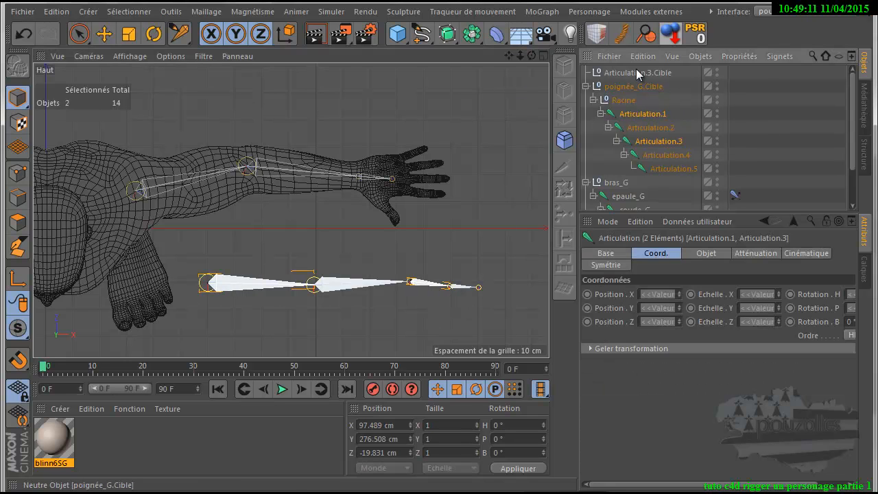
click(572, 12)
mouse_move(618, 46)
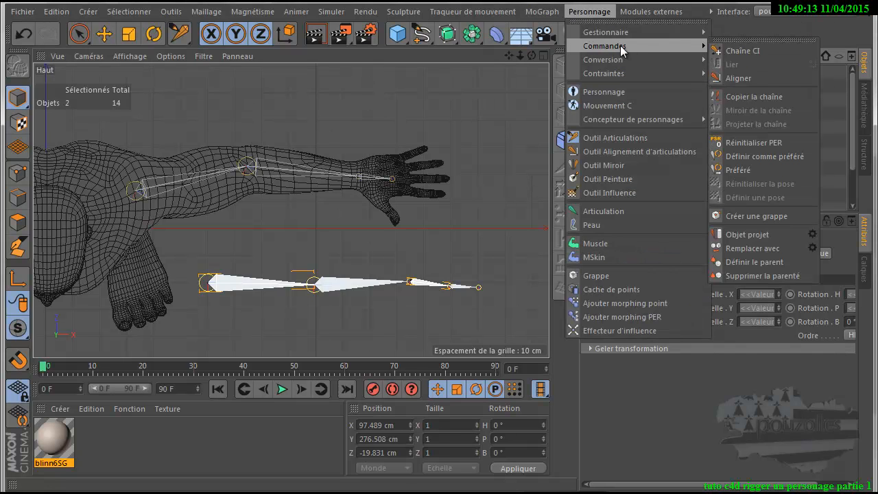
click(762, 49)
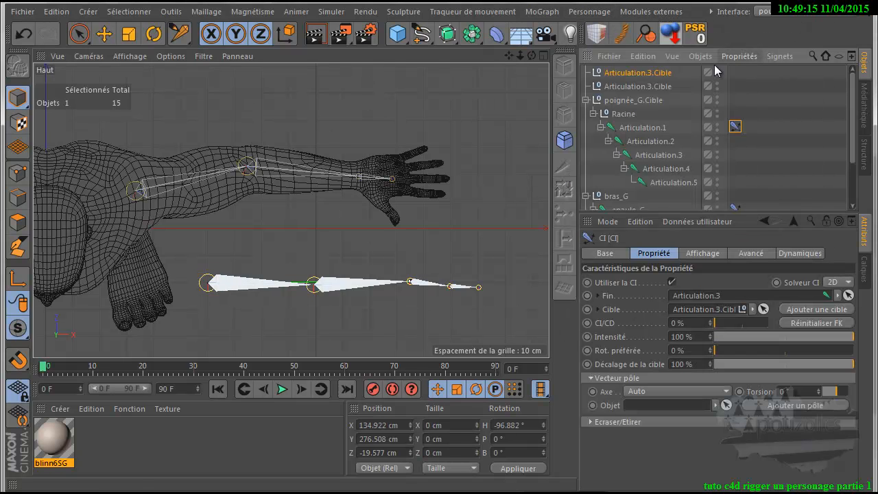
Test the bent chain by moving its new Articulation.3.Cible target in the top view, and undo the move
click(633, 74)
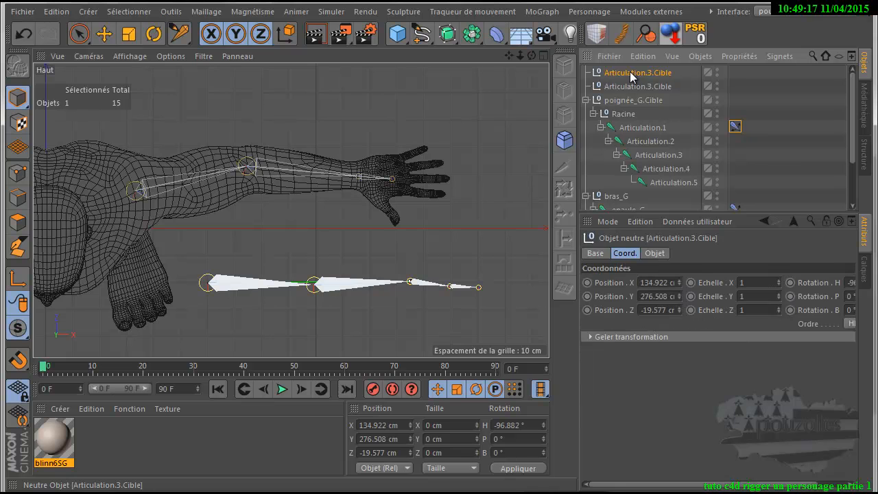
click(104, 34)
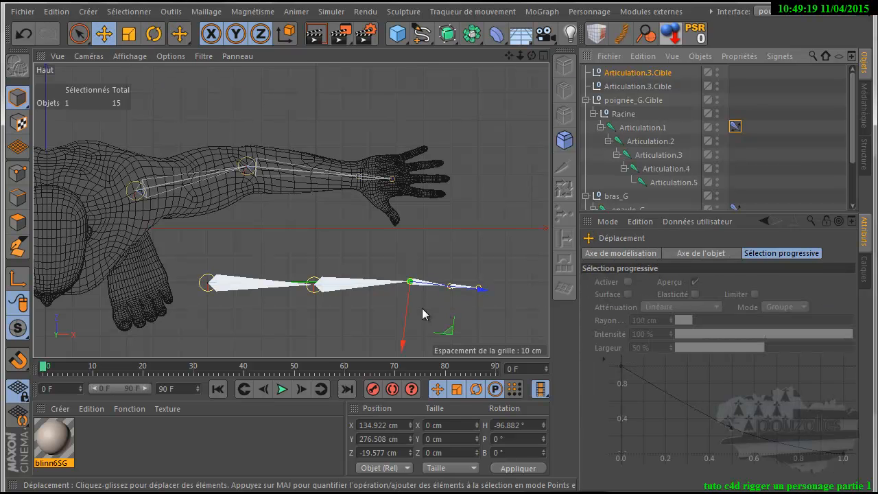
drag(510, 56, 186, 167)
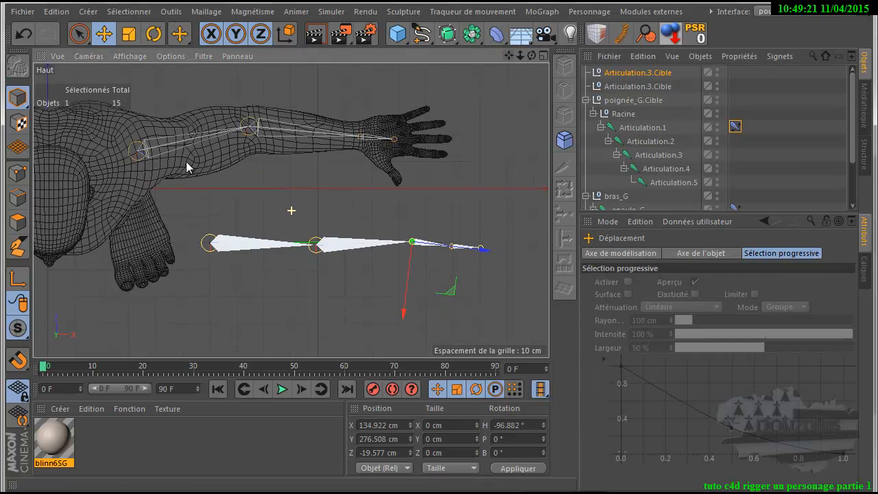
mouse_move(451, 290)
mouse_down()
mouse_move(482, 316)
mouse_move(439, 313)
mouse_move(423, 298)
mouse_move(471, 286)
mouse_move(434, 291)
mouse_move(405, 230)
mouse_move(459, 284)
mouse_move(418, 294)
mouse_move(457, 290)
mouse_up()
key(ctrl+z)
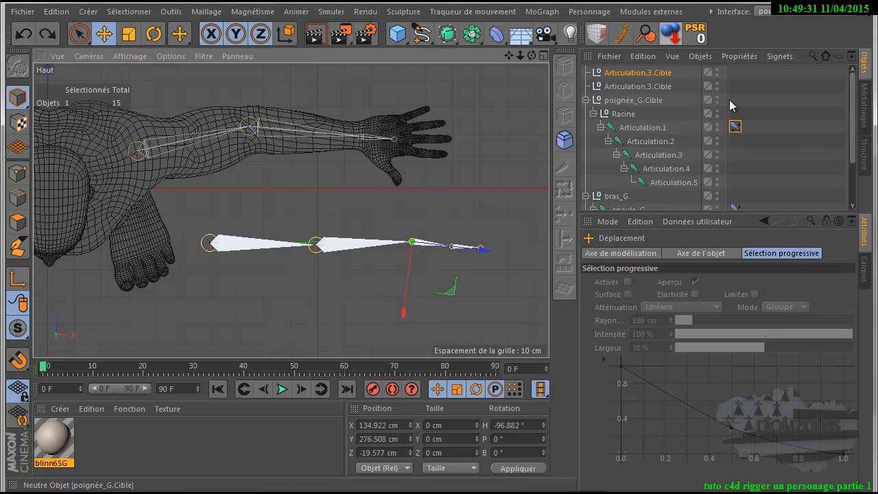
Add a pole to the IK tag on Articulation.1 and move it away from the chain to about Z 20.4 cm
click(735, 126)
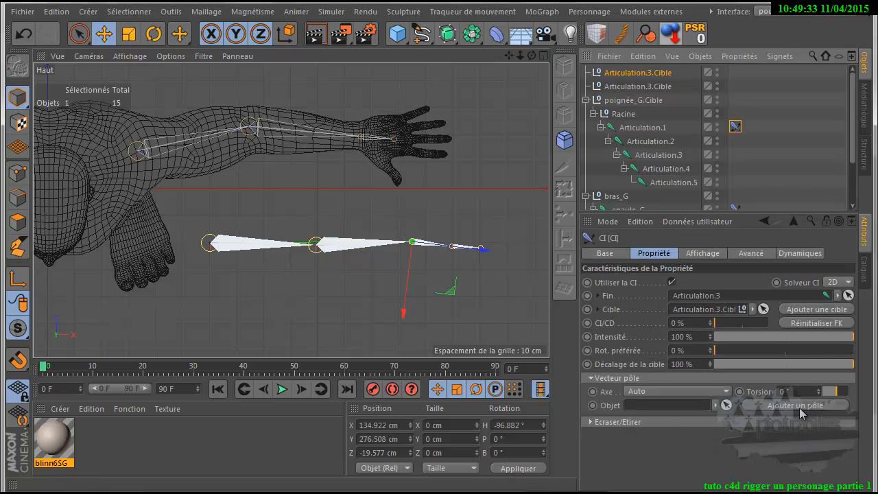
click(798, 406)
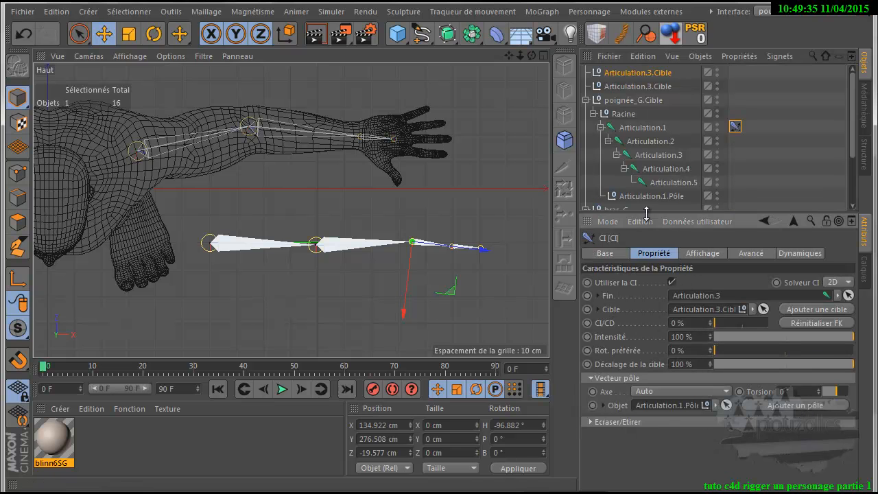
drag(662, 211, 662, 328)
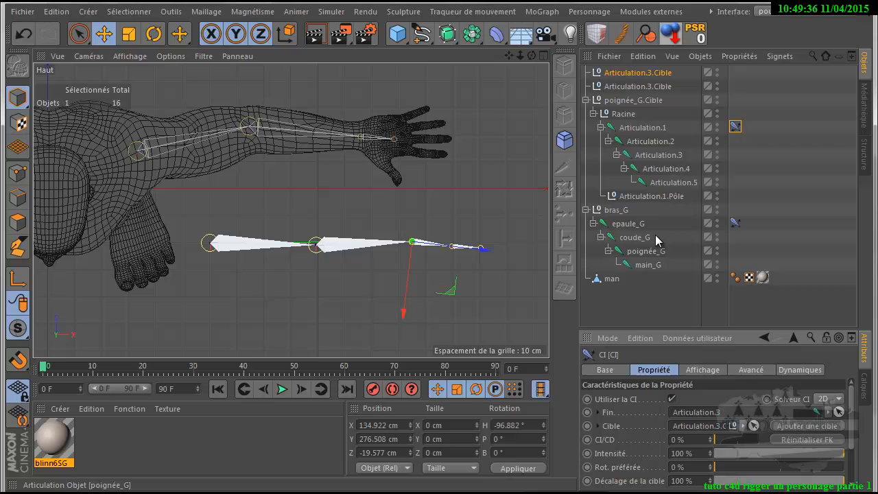
click(647, 197)
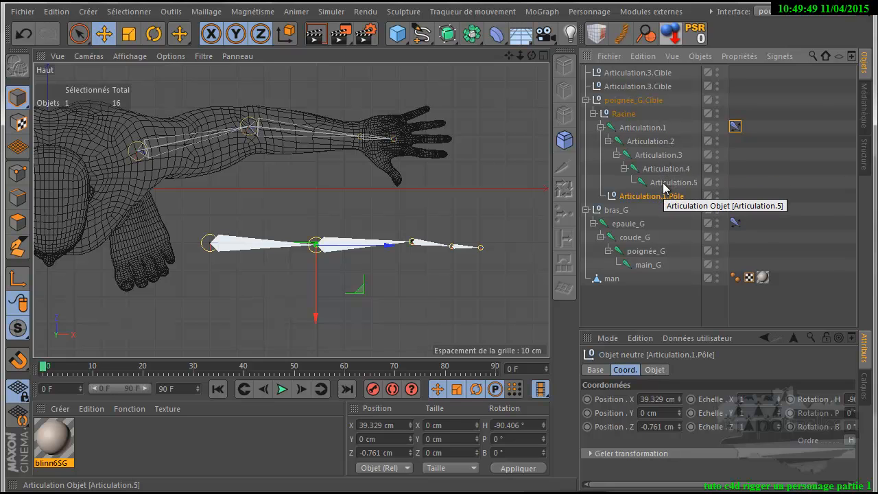
click(586, 210)
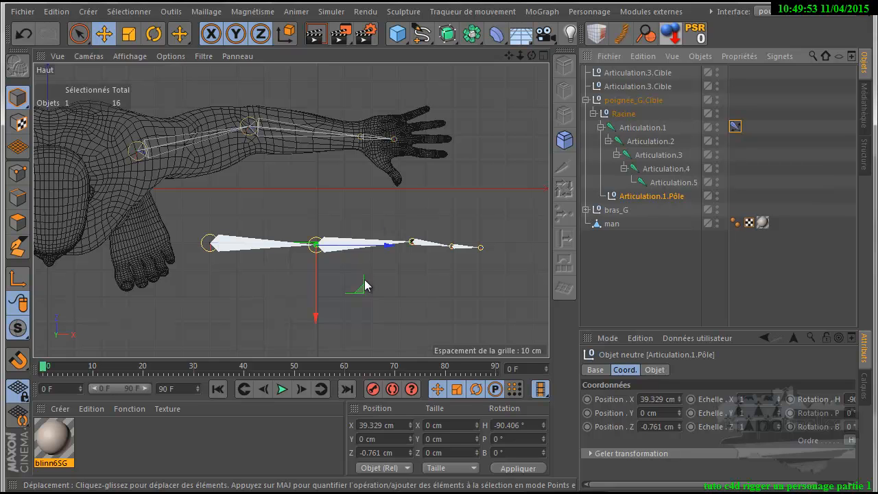
drag(319, 316, 347, 241)
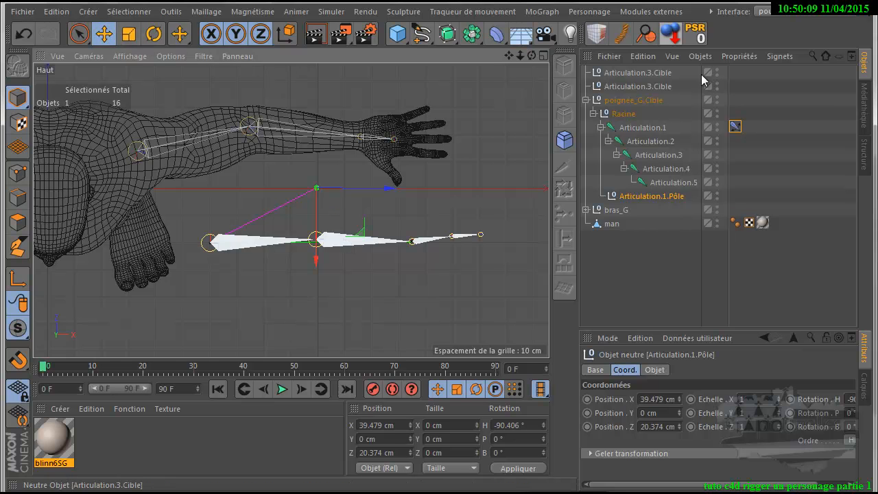
Test the pole-controlled chain by moving its Articulation.3.Cible target, and undo the move
click(453, 234)
mouse_move(460, 292)
mouse_down()
mouse_move(403, 298)
mouse_move(463, 297)
mouse_up()
click(23, 34)
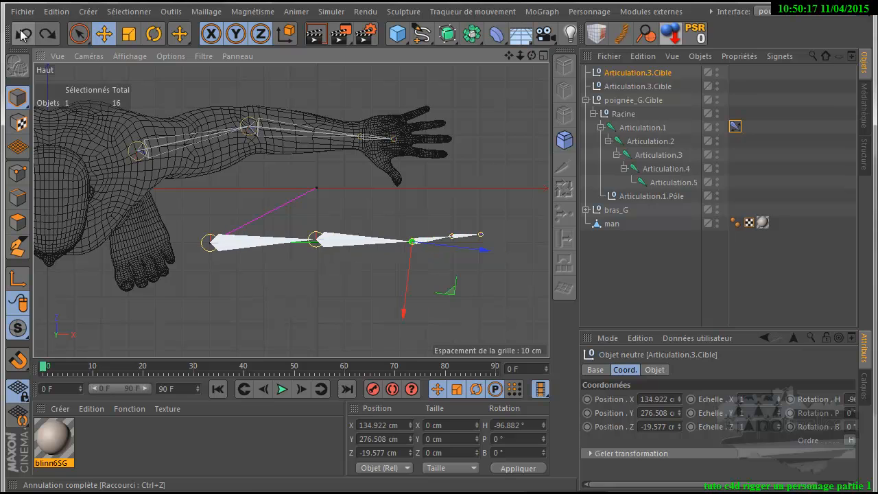
Delete both Articulation.3.Cible targets and the poignée_G.Cible object together with the test chain nested under it
click(626, 74)
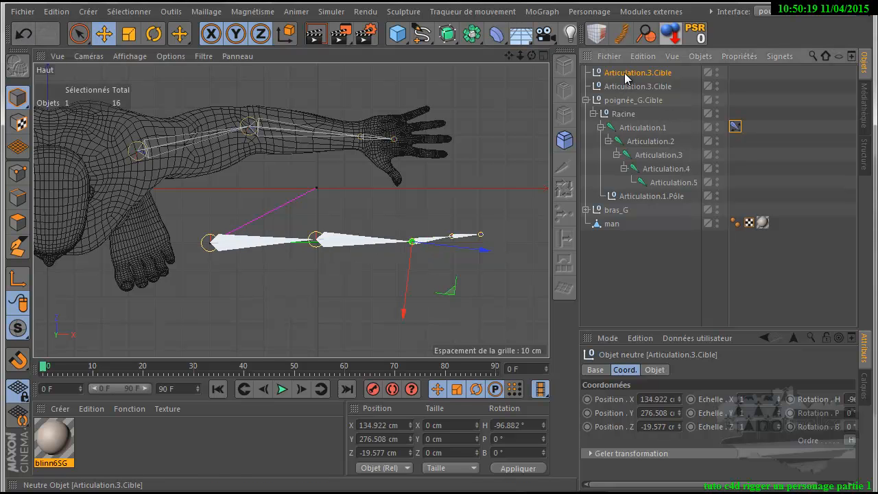
key(Delete)
click(631, 89)
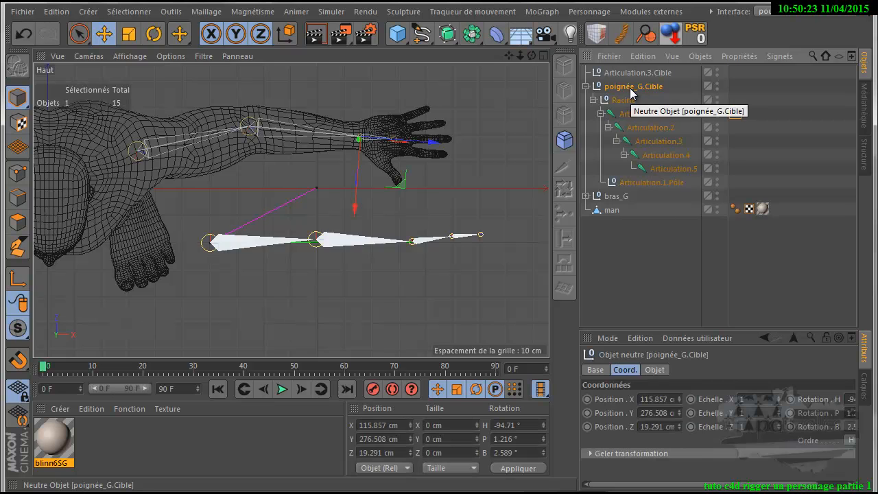
key(Delete)
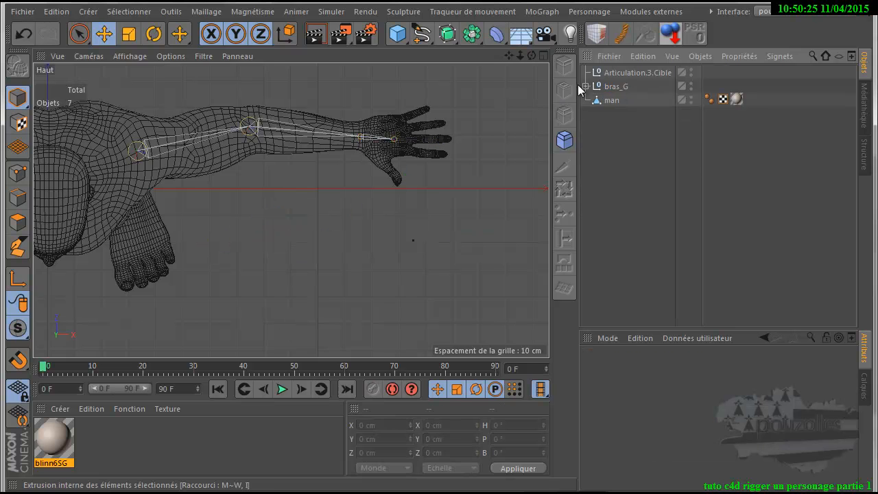
click(617, 75)
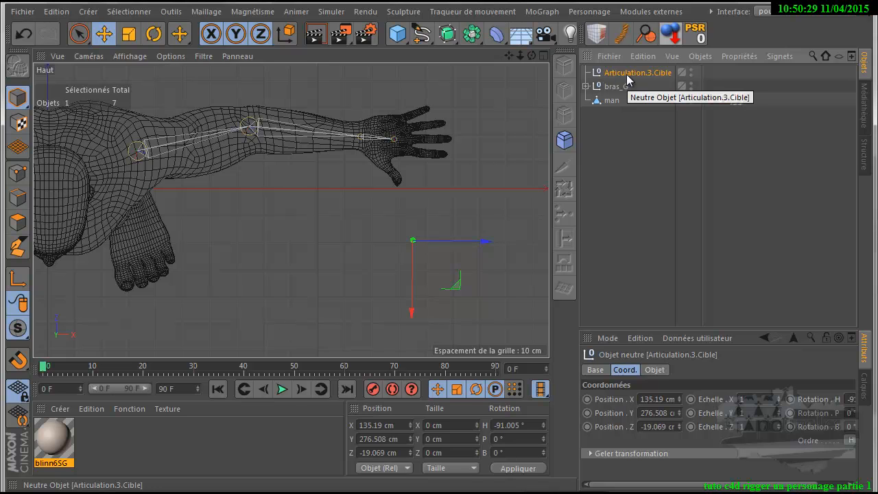
click(587, 86)
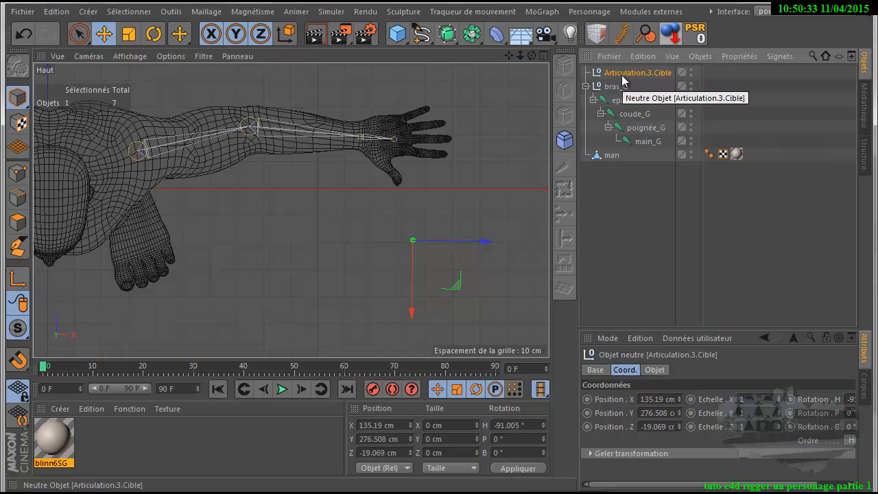
key(Delete)
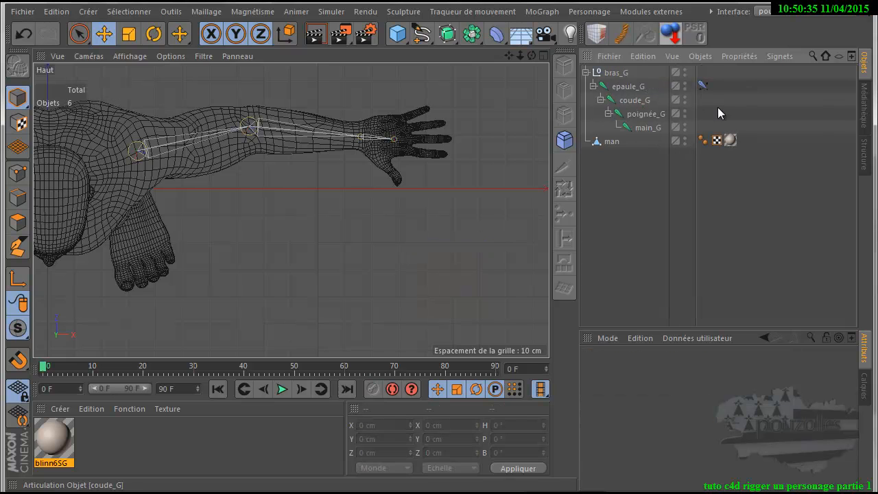
Delete the old IK tag from epaule_G and create a new IK chain from epaule_G to poignée_G
click(702, 85)
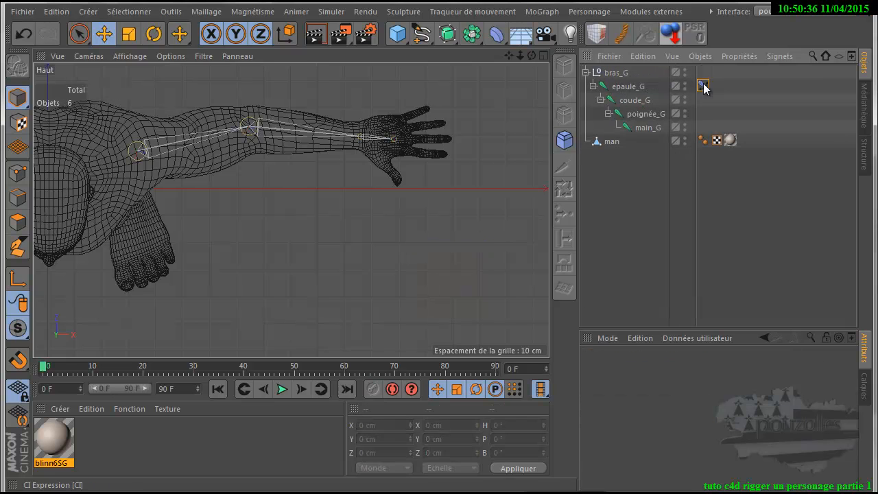
click(634, 87)
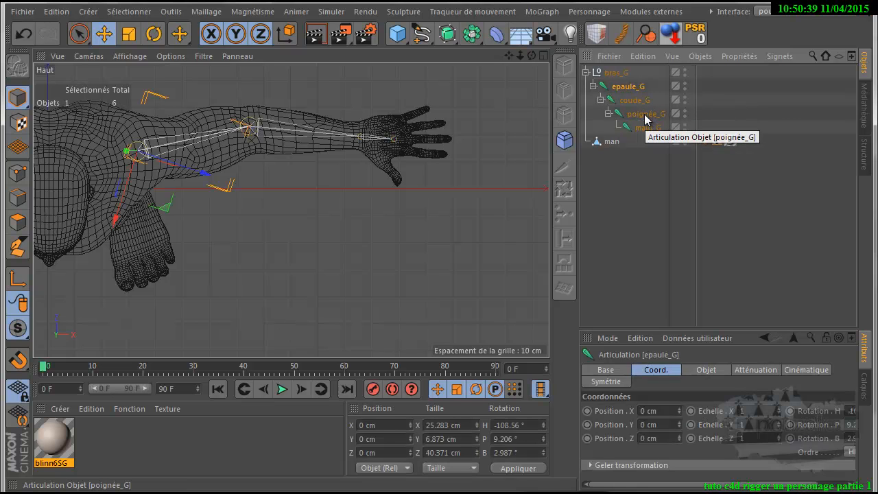
ctrl+click(645, 114)
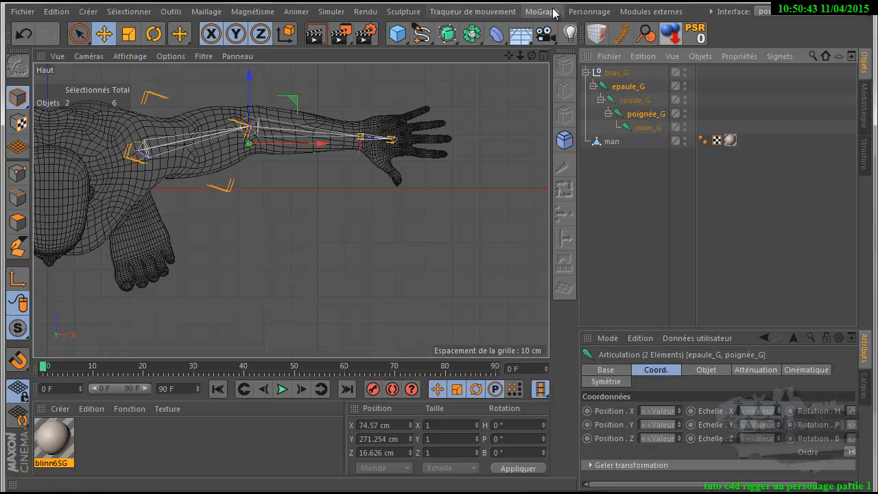
click(587, 12)
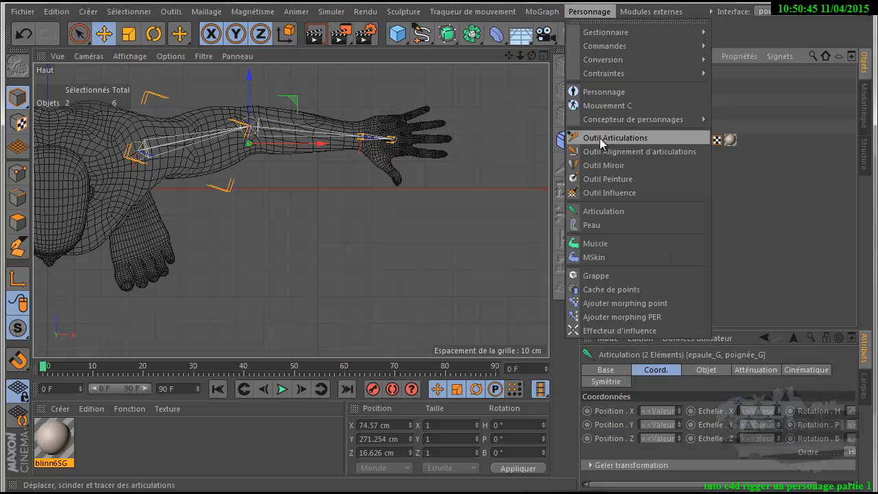
mouse_move(687, 46)
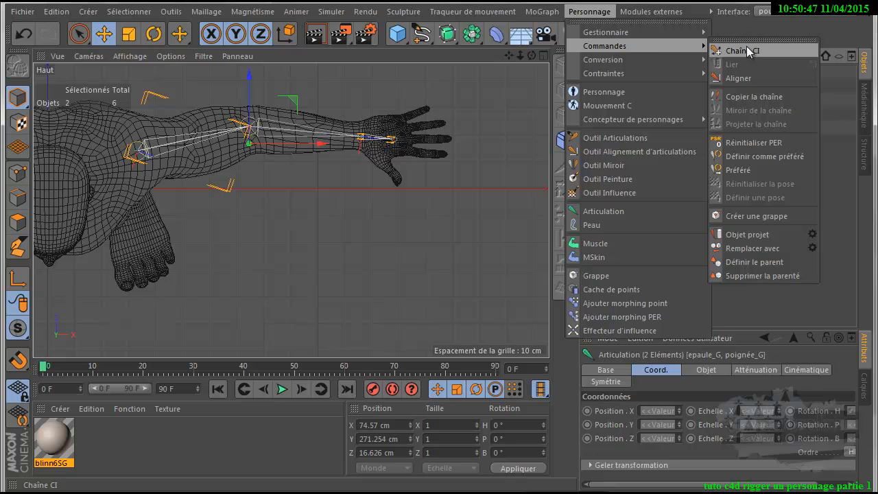
click(746, 50)
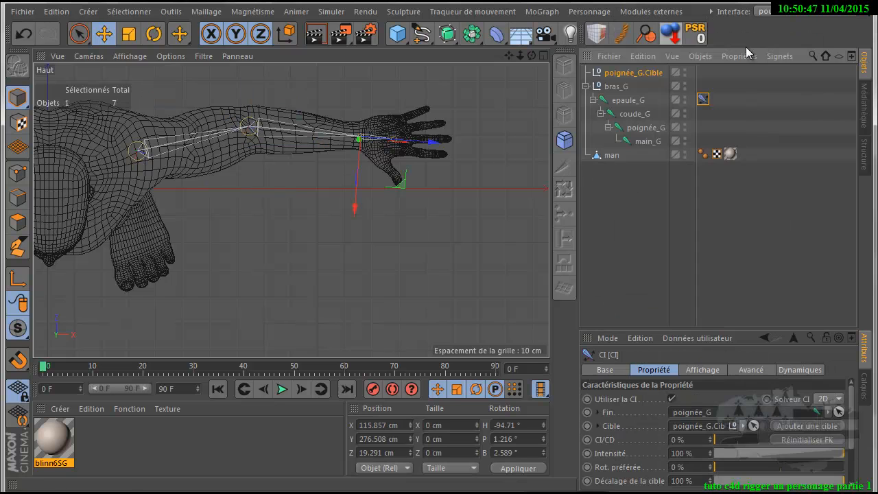
Test the arm's IK chain by moving its poignée_G.Cible target in the top view, and undo the move
click(625, 75)
drag(402, 186, 397, 206)
click(25, 34)
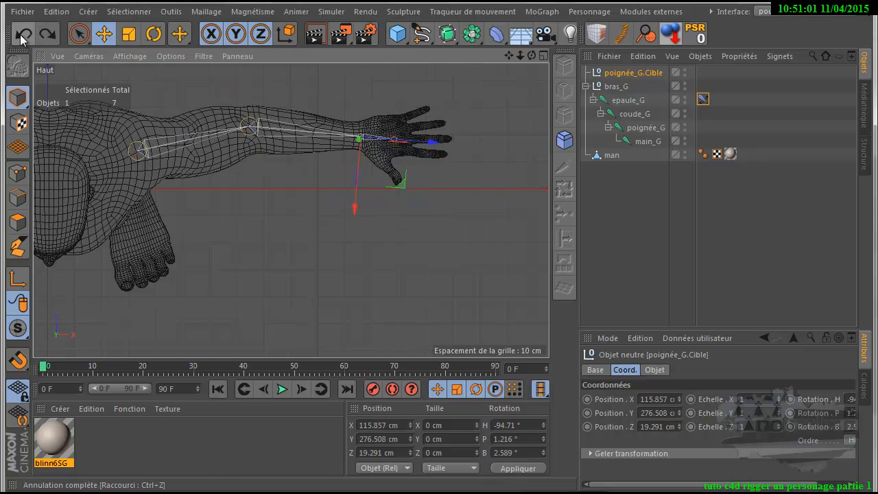
Collapse the bras_G hierarchy in the object list and clear the selection
alt+middle_drag(441, 316, 477, 366)
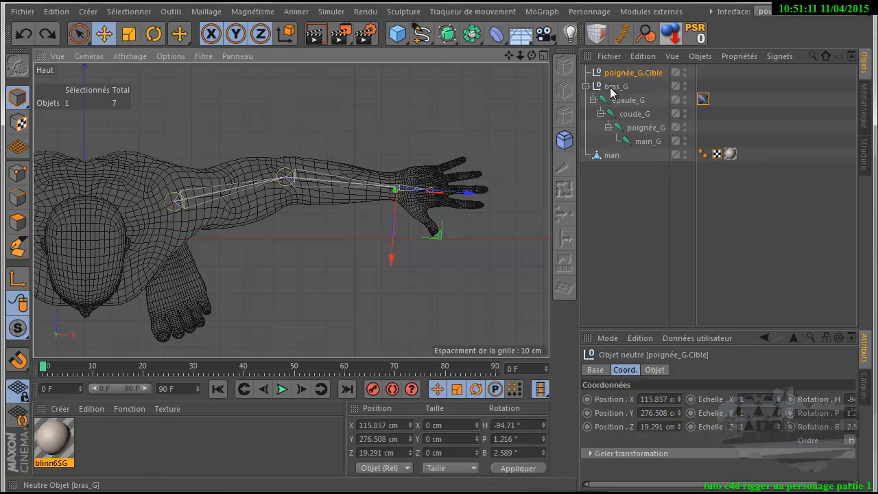
click(586, 87)
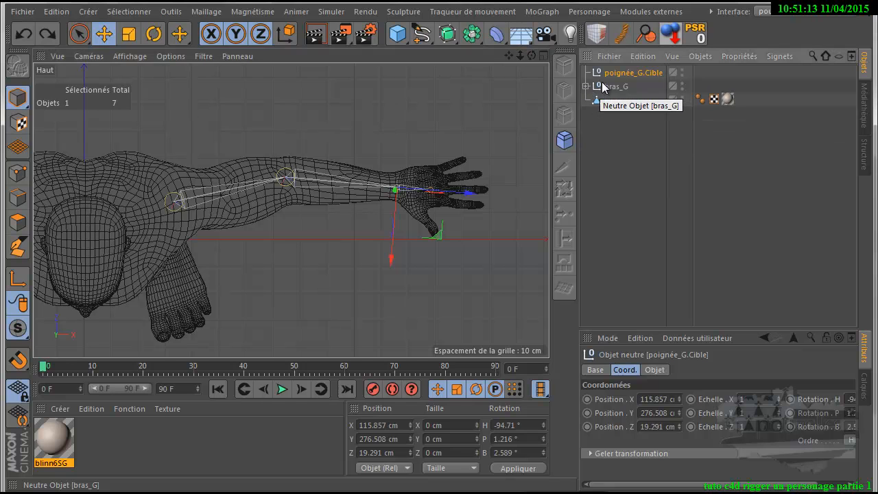
click(622, 153)
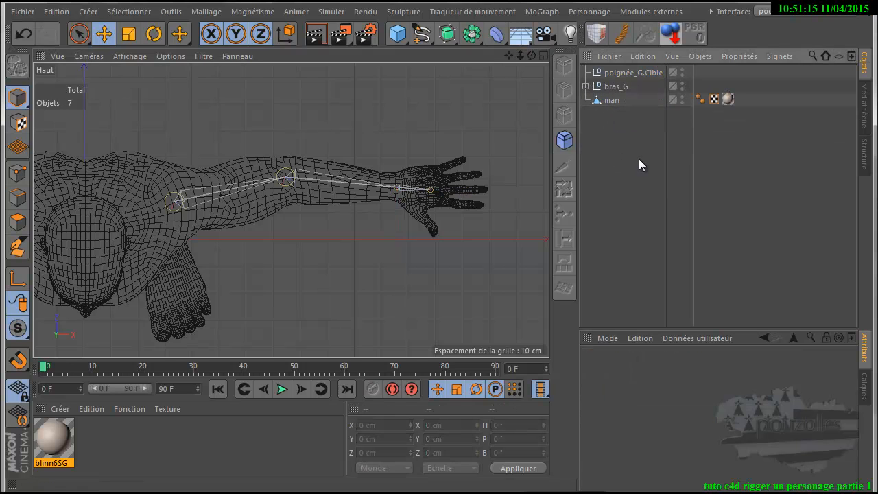
Draw a four-joint chain along the little finger with the Joint tool, from its knuckle to the fingertip in the top view
scroll(507, 187, up, 2)
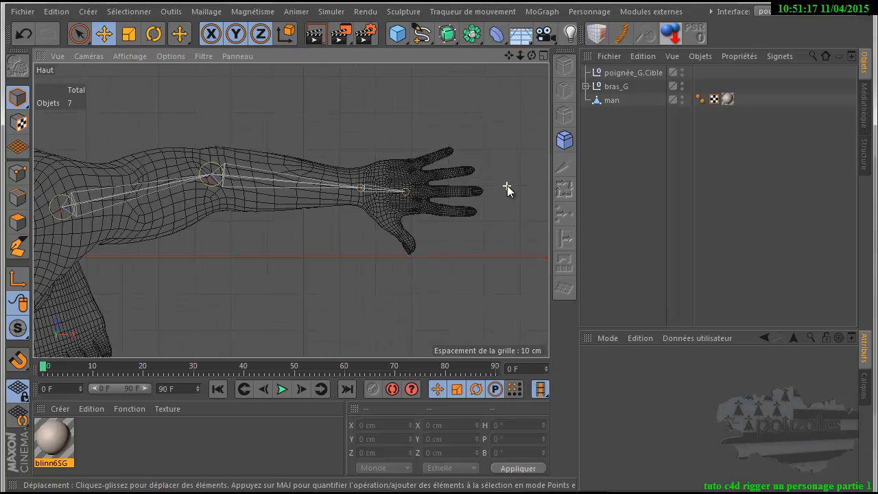
scroll(507, 186, up, 4)
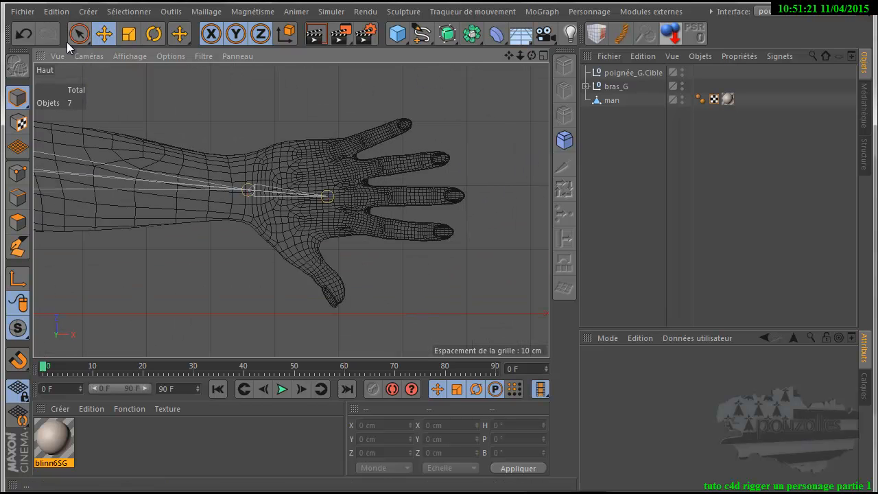
click(585, 11)
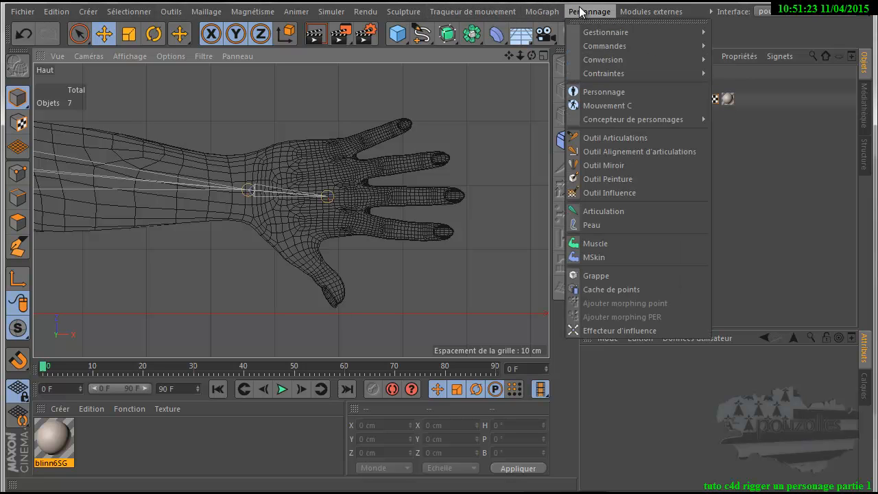
click(599, 139)
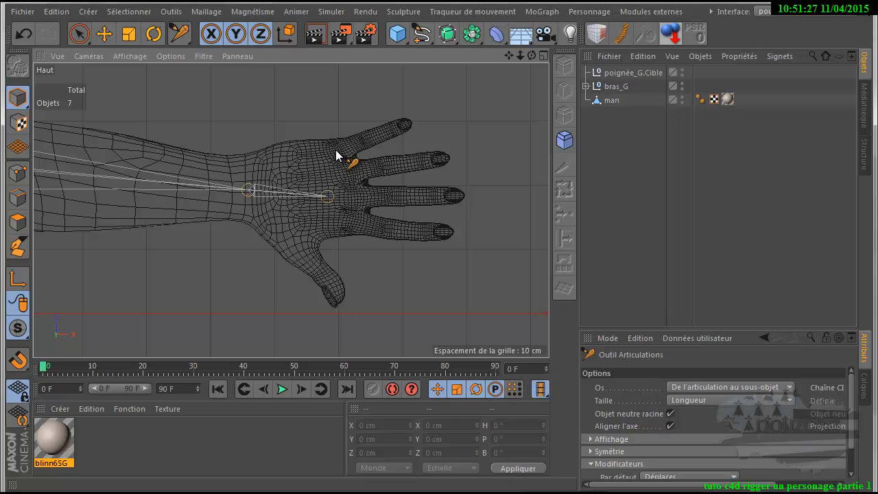
scroll(352, 157, up, 3)
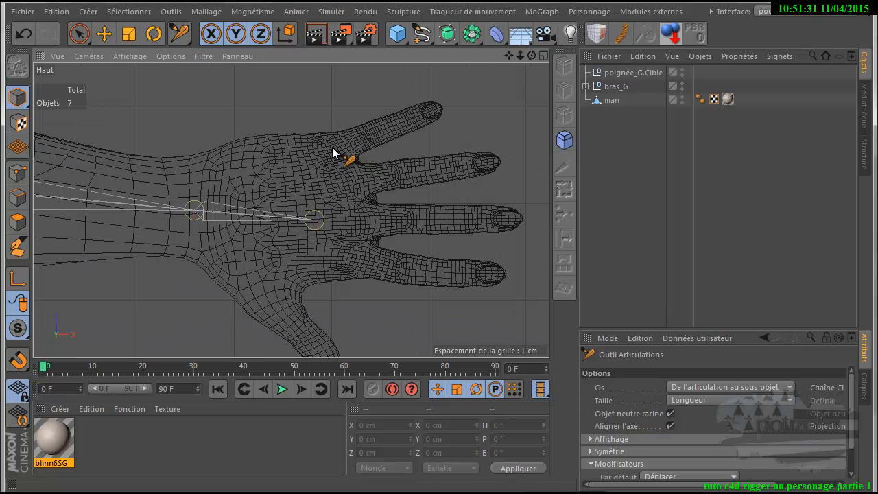
ctrl+click(331, 149)
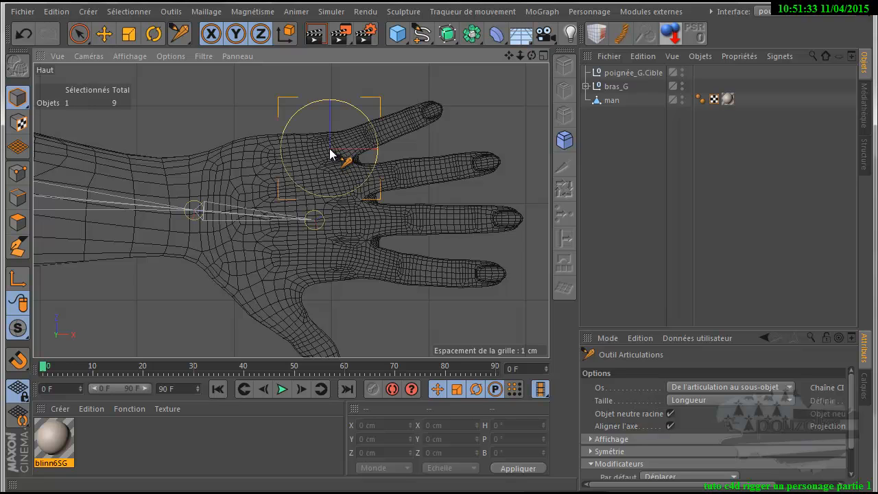
ctrl+click(367, 140)
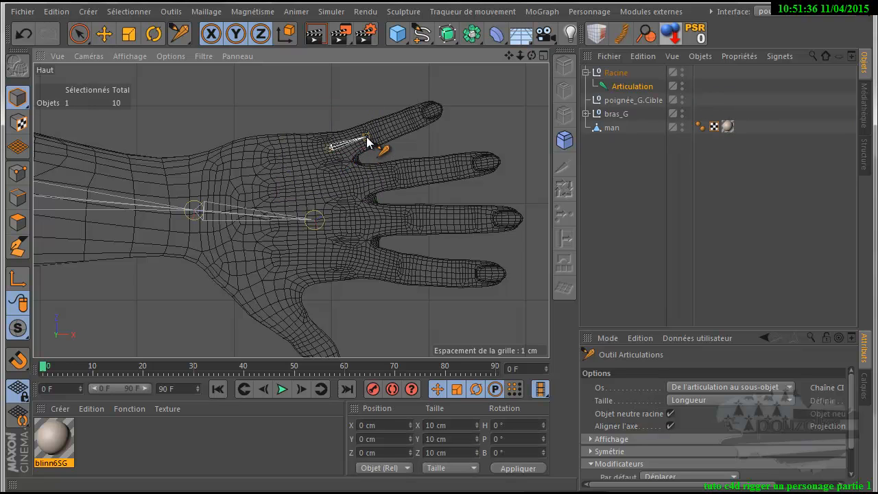
ctrl+click(412, 119)
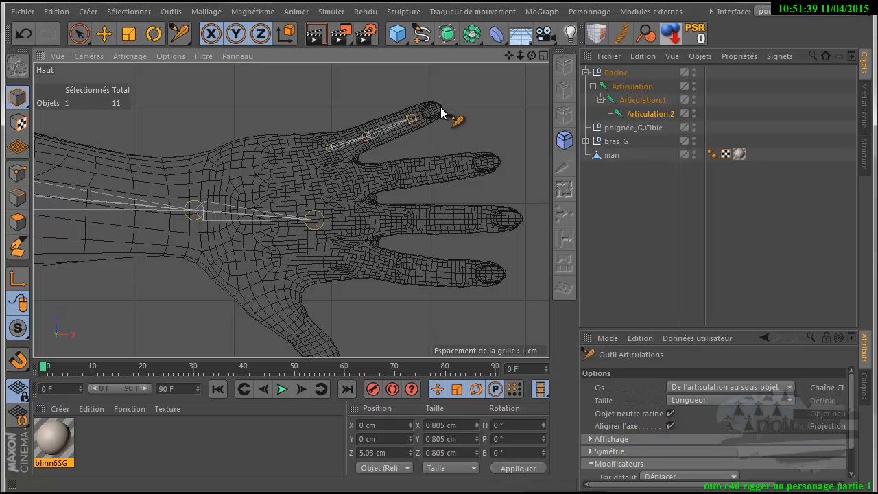
ctrl+click(441, 108)
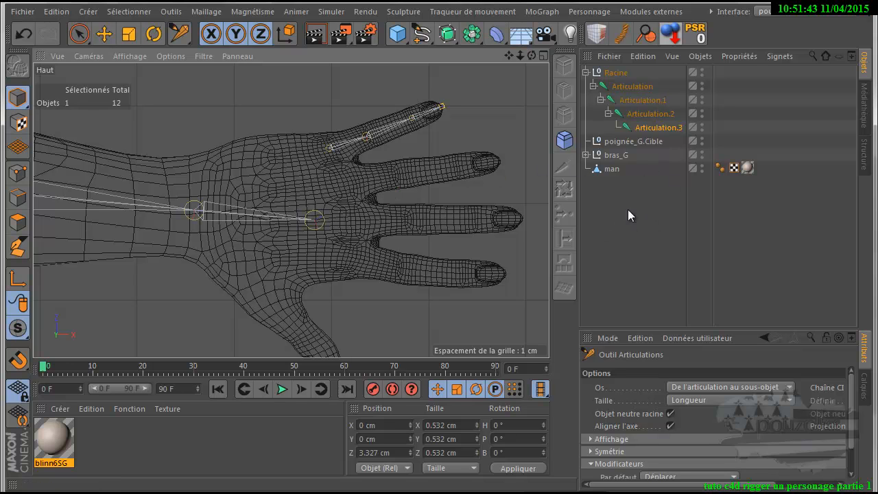
With no joint selected, draw a separate four-joint chain along the ring finger from its knuckle to the fingertip
ctrl+click(346, 184)
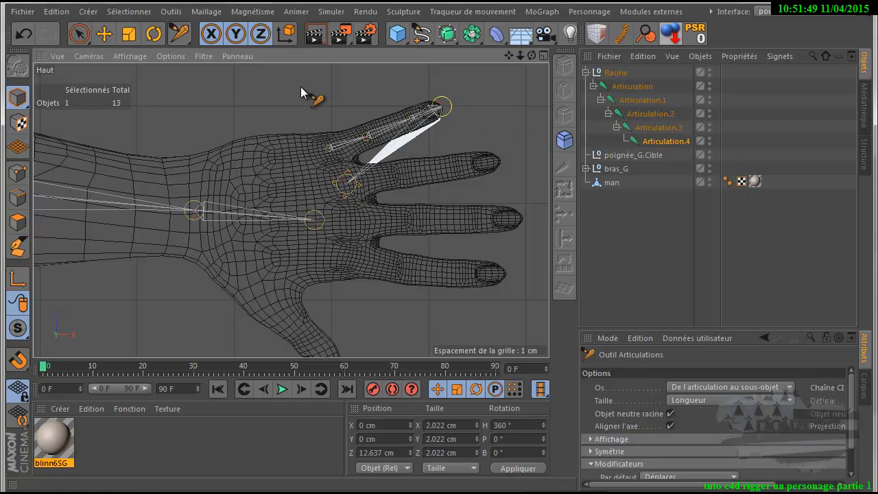
click(24, 36)
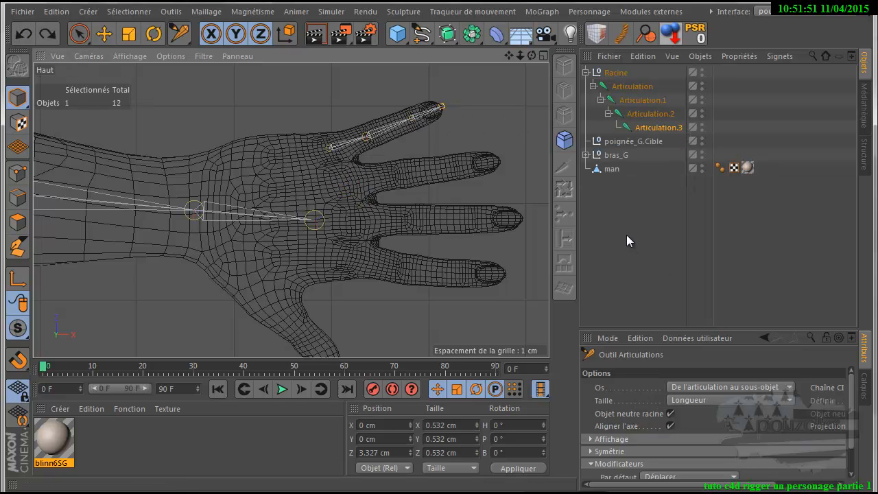
click(630, 229)
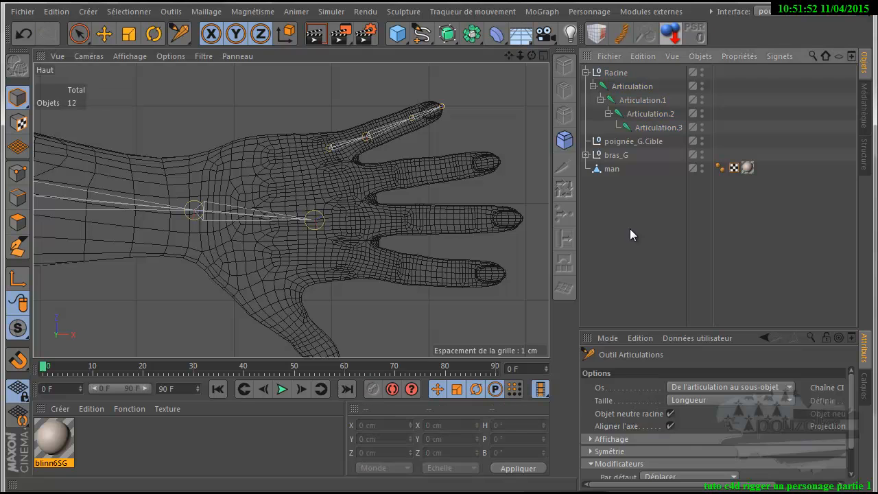
ctrl+click(341, 183)
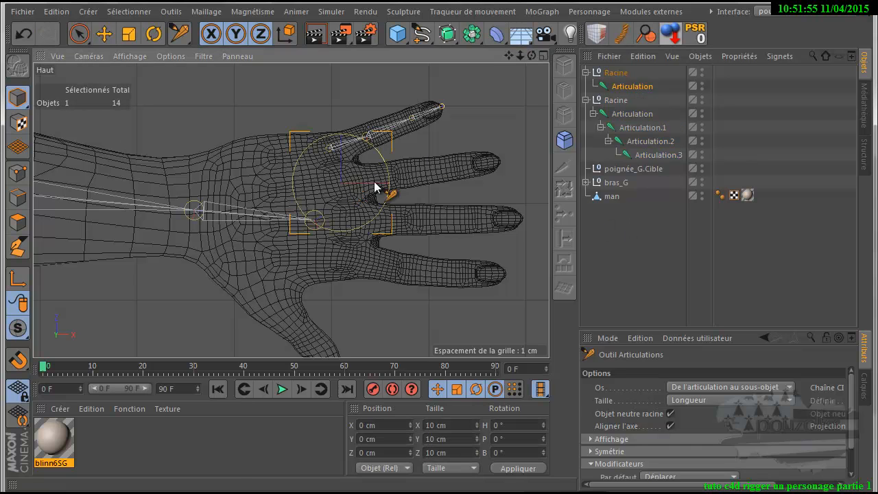
ctrl+click(398, 172)
ctrl+click(455, 165)
ctrl+click(499, 164)
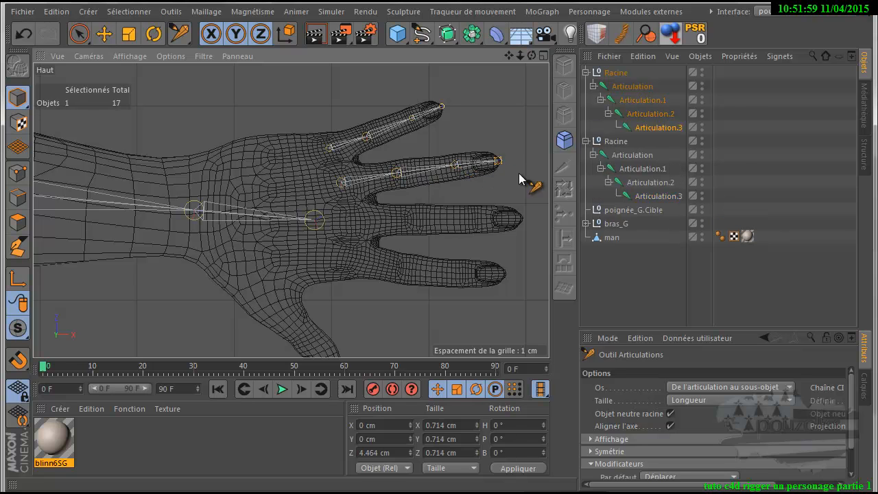
With no joint selected, draw a separate four-joint chain along the middle finger from its knuckle to the fingertip
click(604, 290)
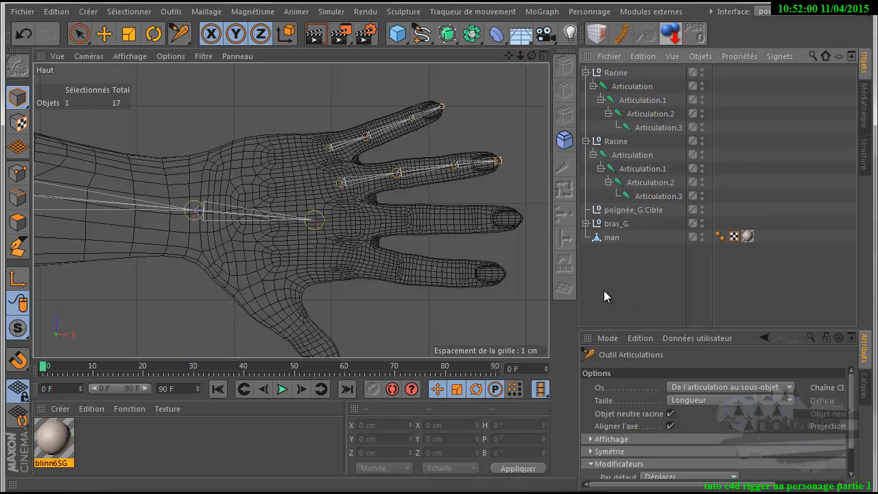
ctrl+click(351, 222)
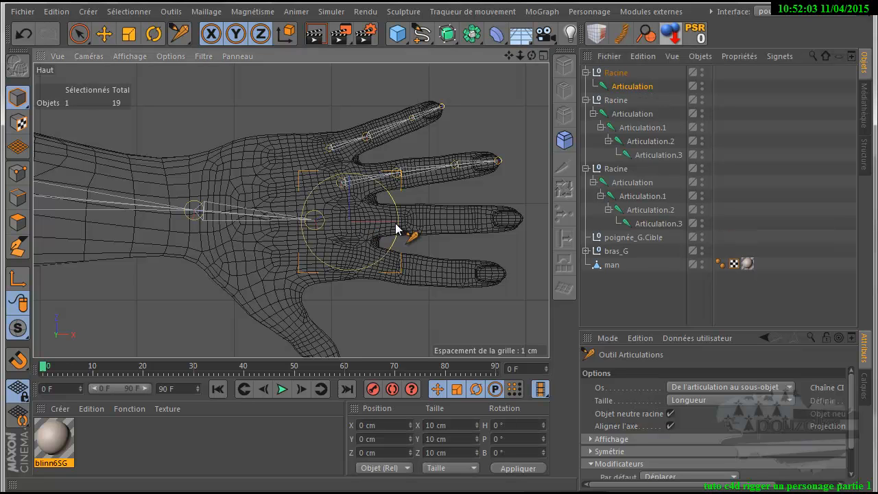
ctrl+click(405, 220)
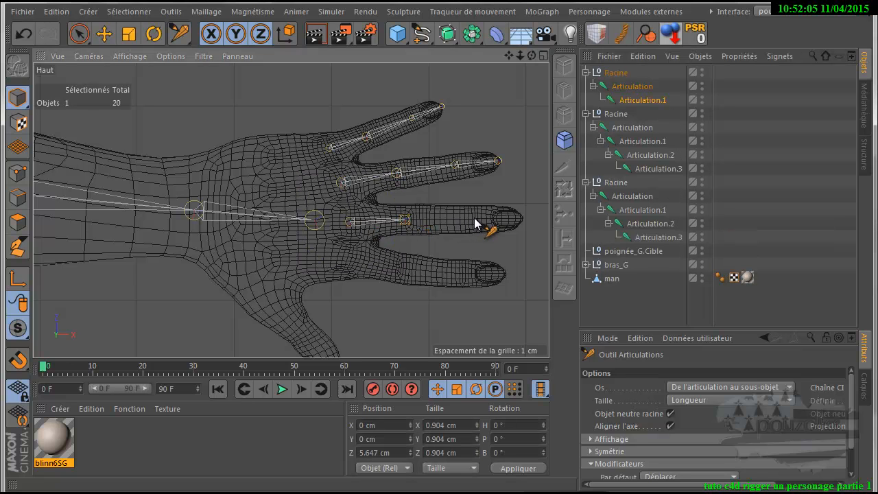
ctrl+click(475, 220)
ctrl+click(519, 219)
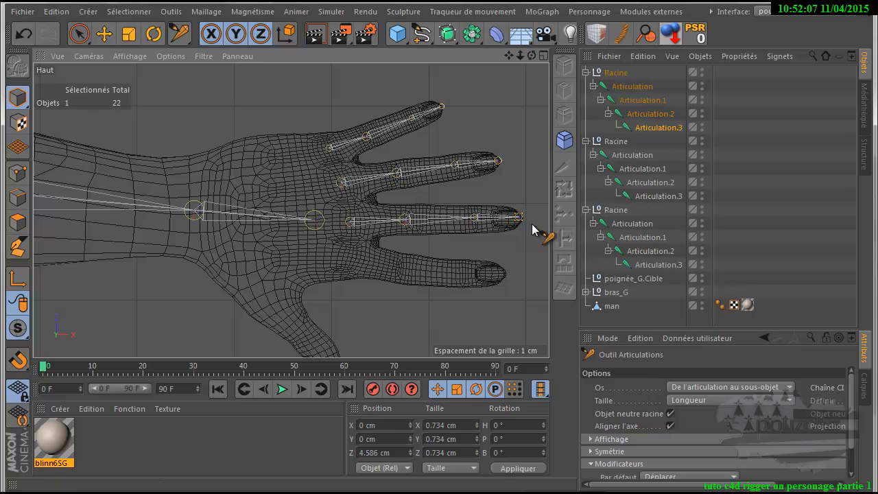
Collapse the little and ring finger hierarchies, and draw a separate four-joint chain along the index finger from its knuckle to the fingertip
click(586, 141)
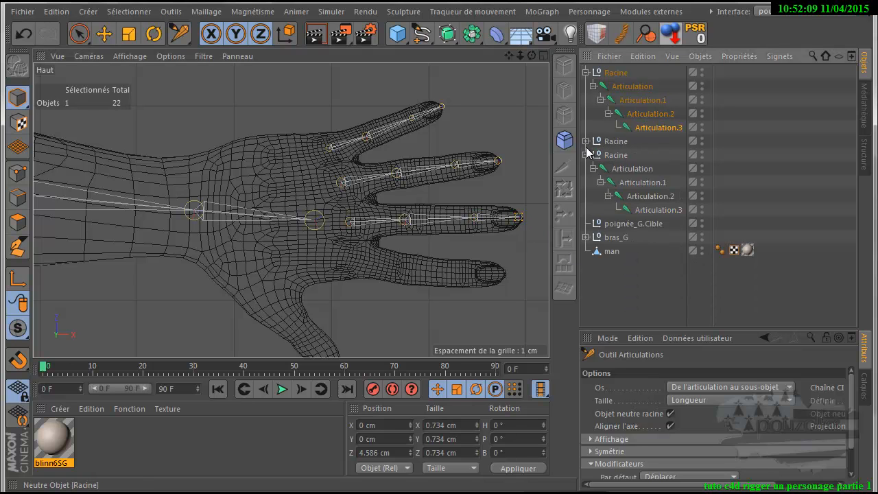
click(585, 154)
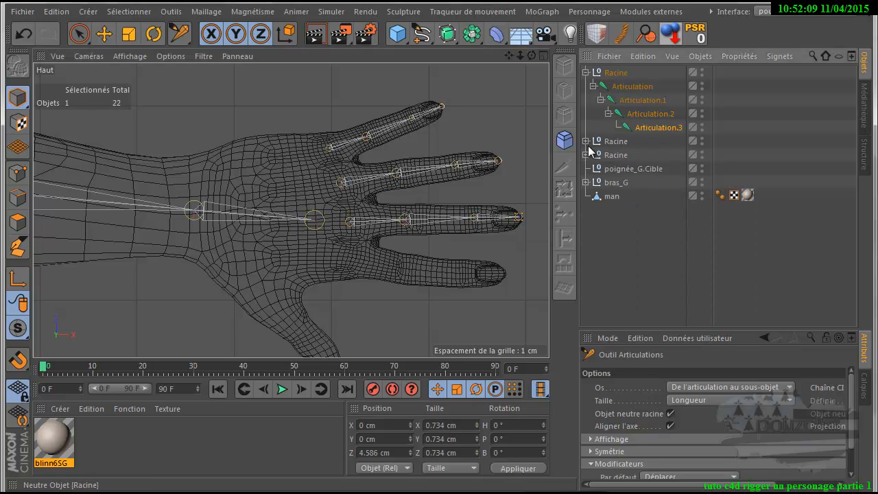
ctrl+click(351, 261)
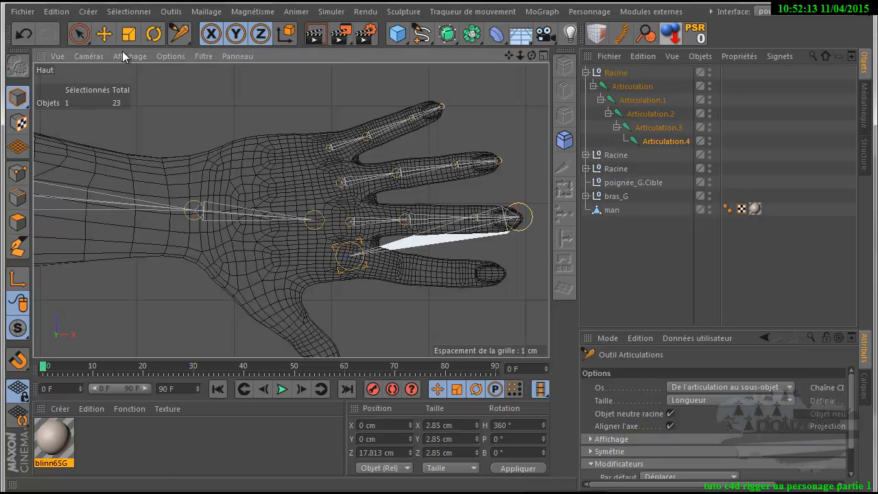
click(23, 34)
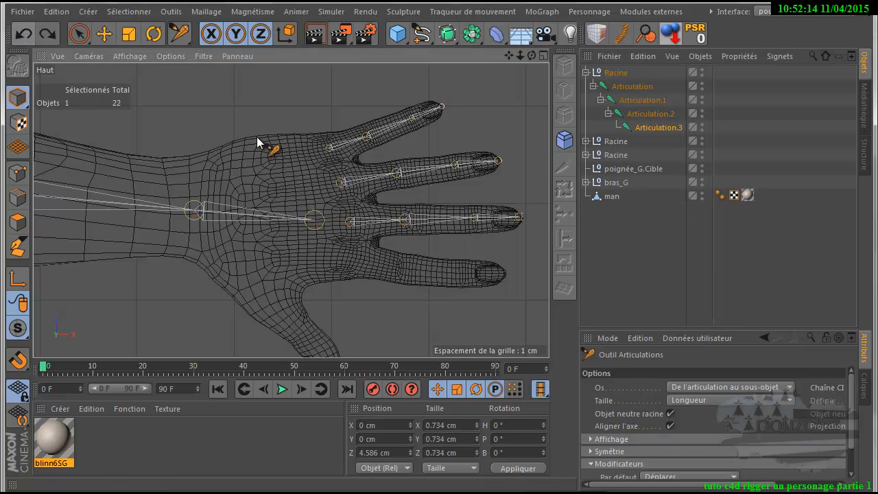
click(661, 268)
ctrl+click(351, 262)
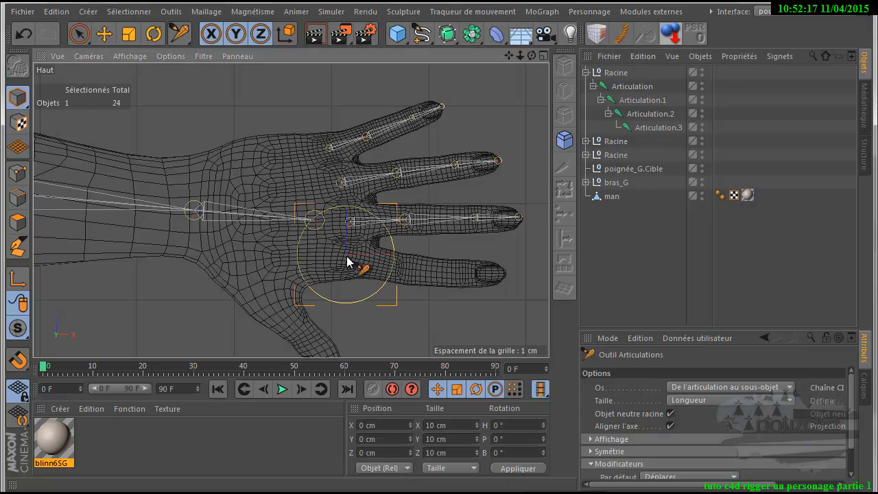
ctrl+click(399, 267)
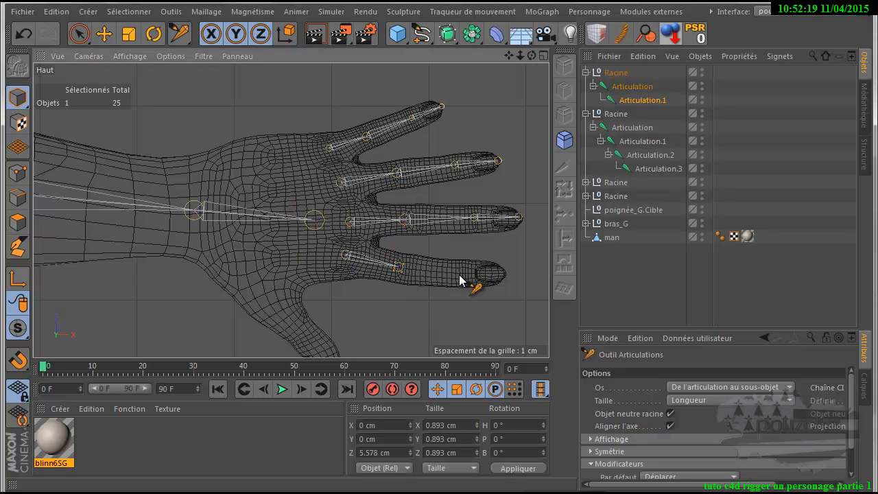
ctrl+click(460, 278)
ctrl+click(503, 278)
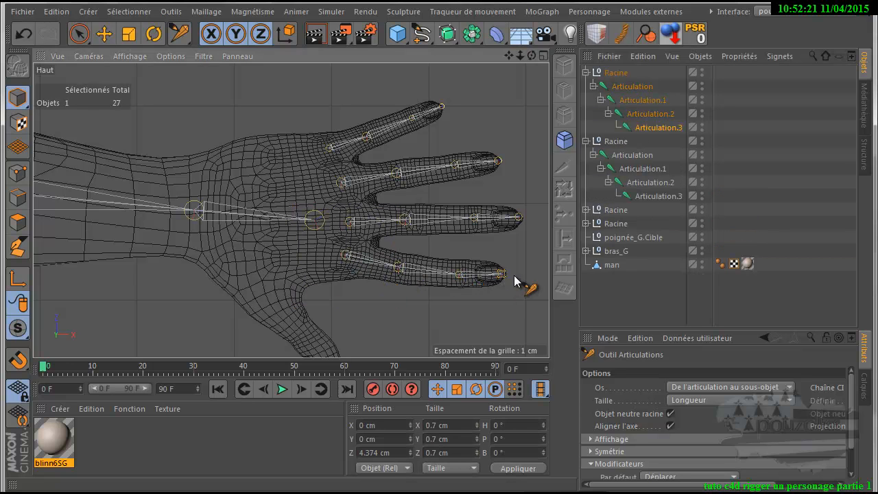
With no joint selected, draw a separate four-joint chain along the thumb from its base to the tip, and adjust its last bone
click(632, 296)
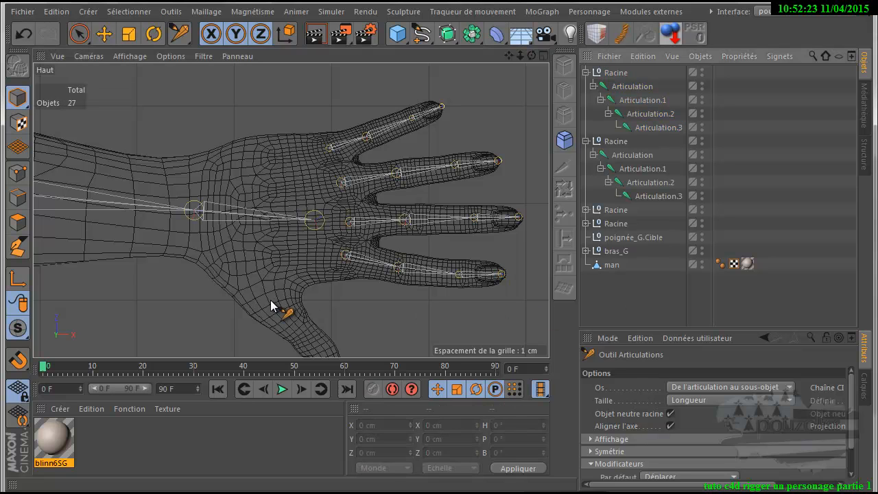
drag(510, 56, 289, 210)
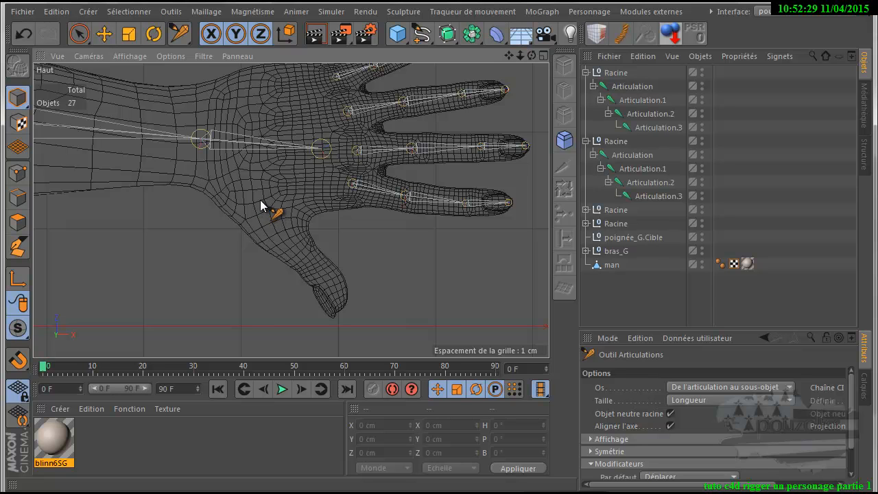
ctrl+click(261, 204)
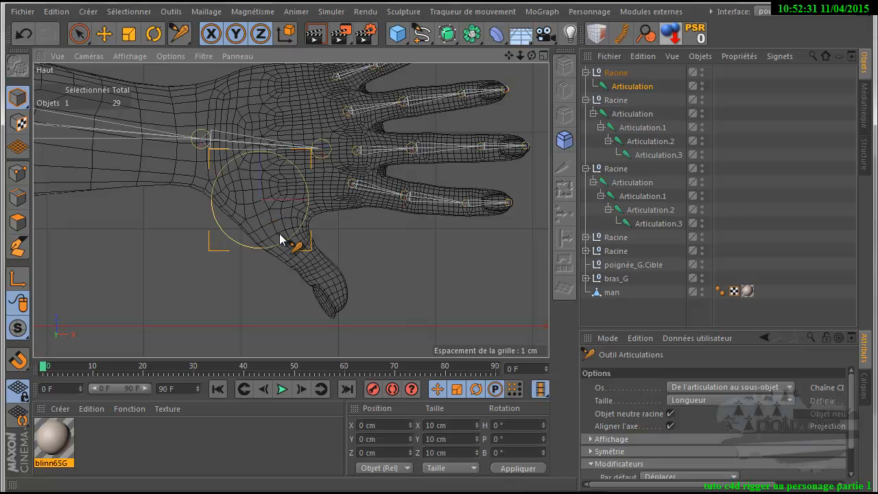
ctrl+click(279, 235)
ctrl+click(317, 272)
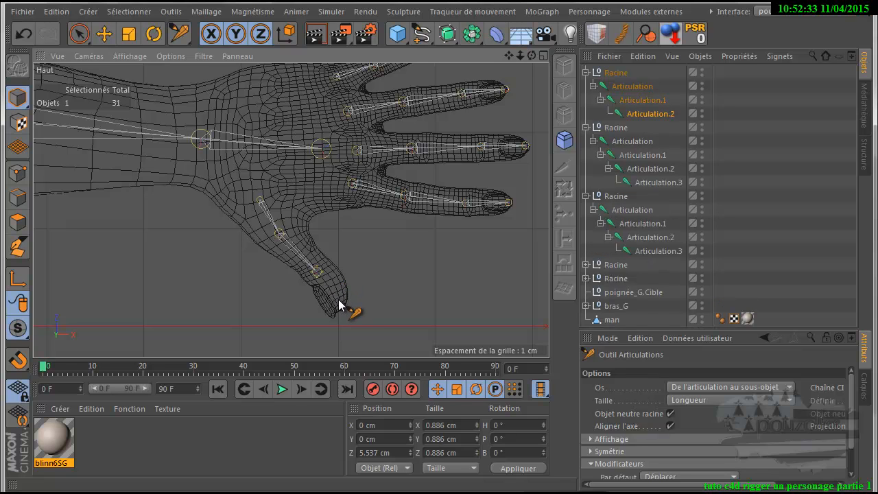
ctrl+click(342, 306)
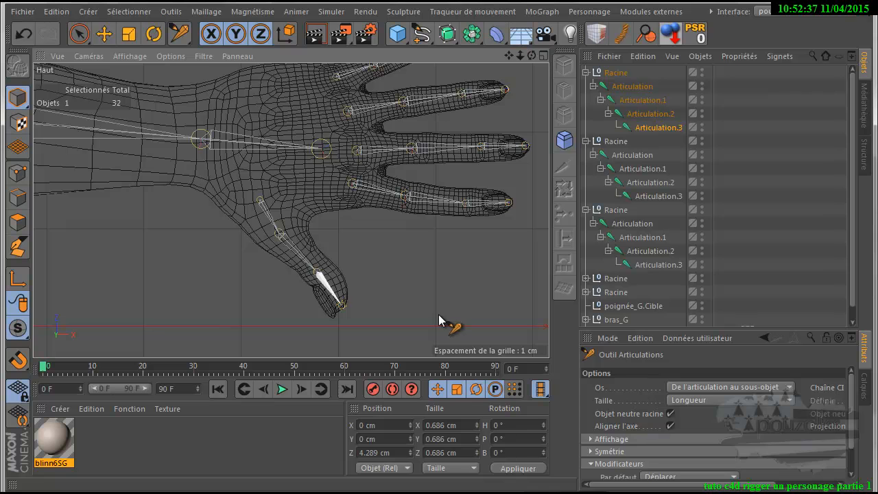
click(355, 275)
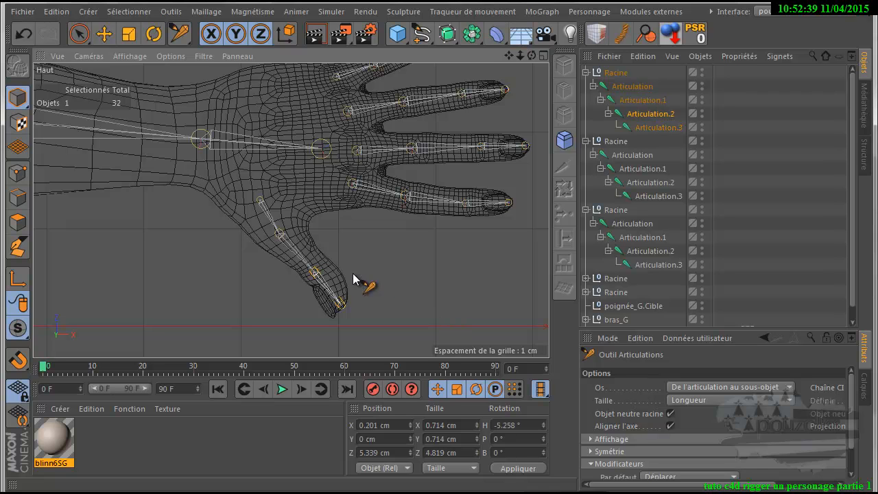
Collapse the expanded finger hierarchies and select all five finger root nulls, with the whole body framed in the front view
middle_click(405, 267)
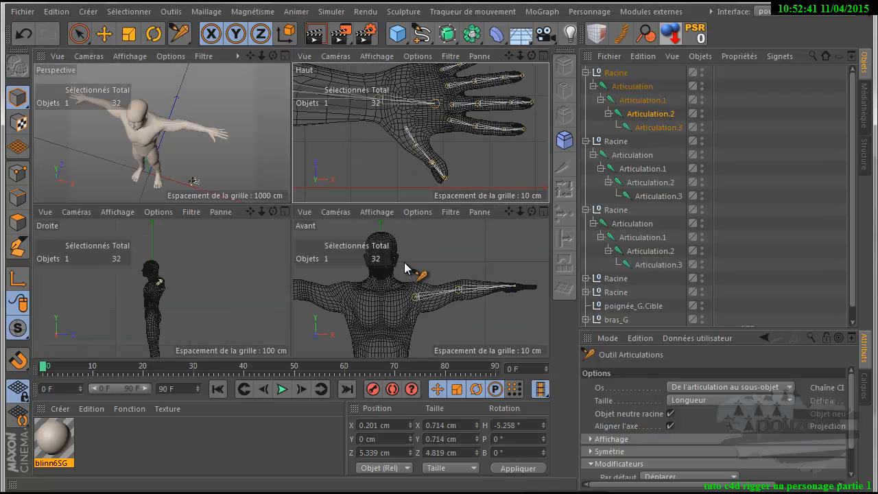
middle_click(404, 268)
scroll(412, 268, down, 4)
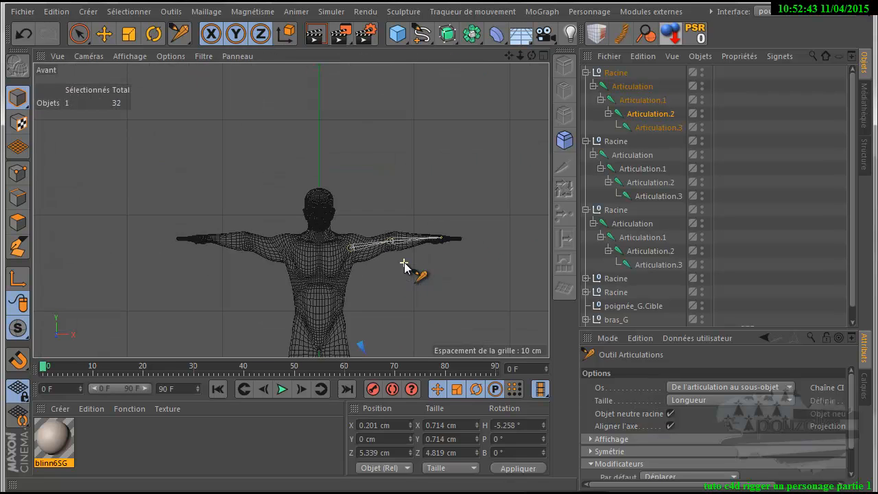
drag(509, 55, 438, 315)
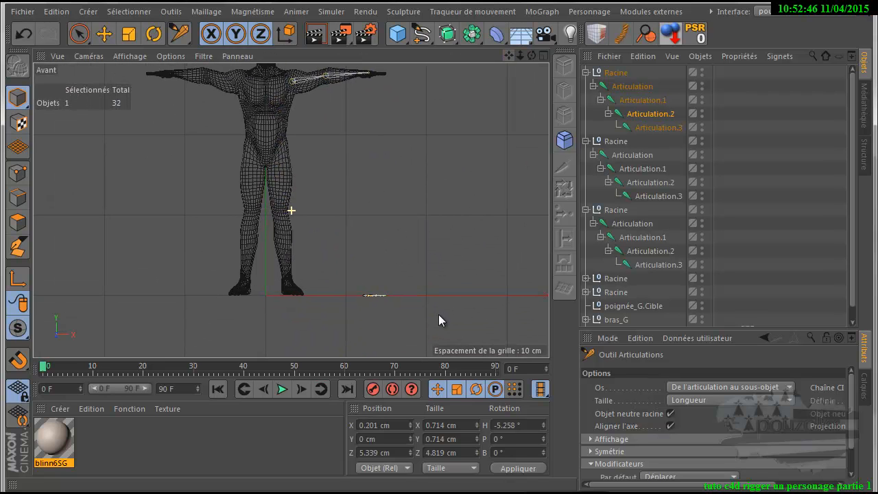
click(586, 72)
click(586, 86)
click(586, 99)
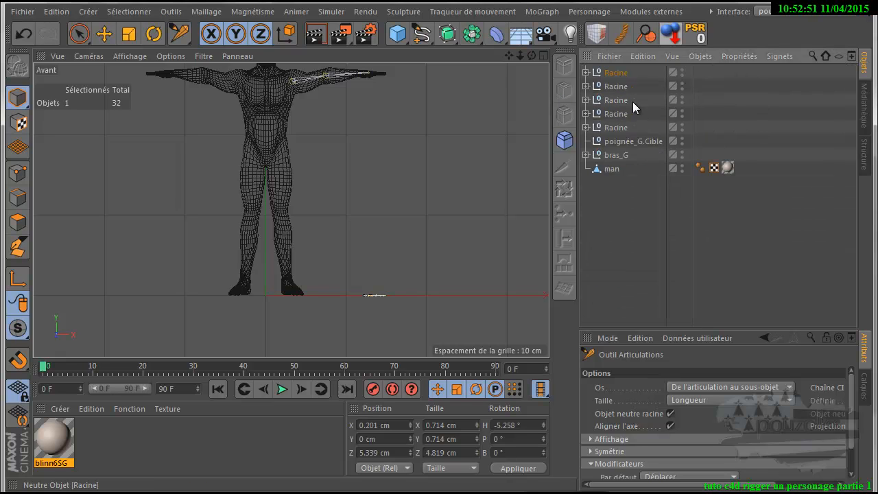
drag(618, 128, 598, 140)
Raise the five selected finger chains along Y to about 275.7 cm, inside the hand mesh in the front view
drag(514, 59, 291, 210)
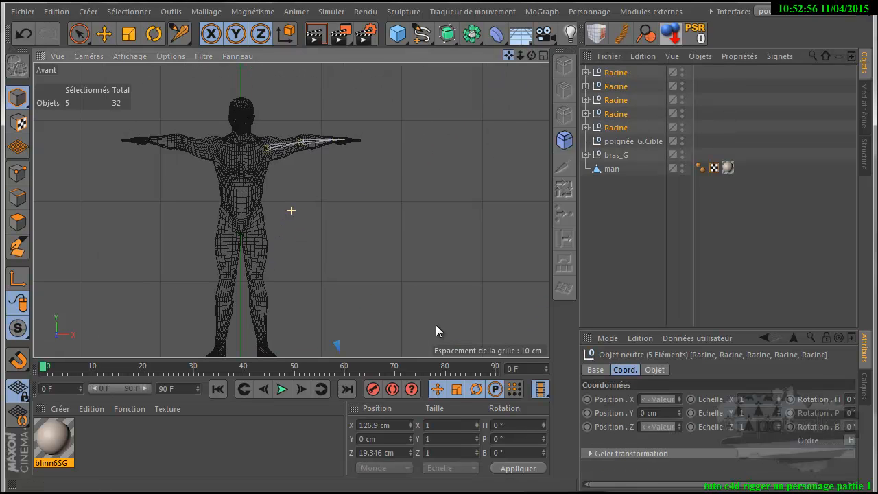
click(105, 34)
drag(344, 290, 352, 73)
scroll(352, 100, up, 3)
scroll(346, 179, up, 4)
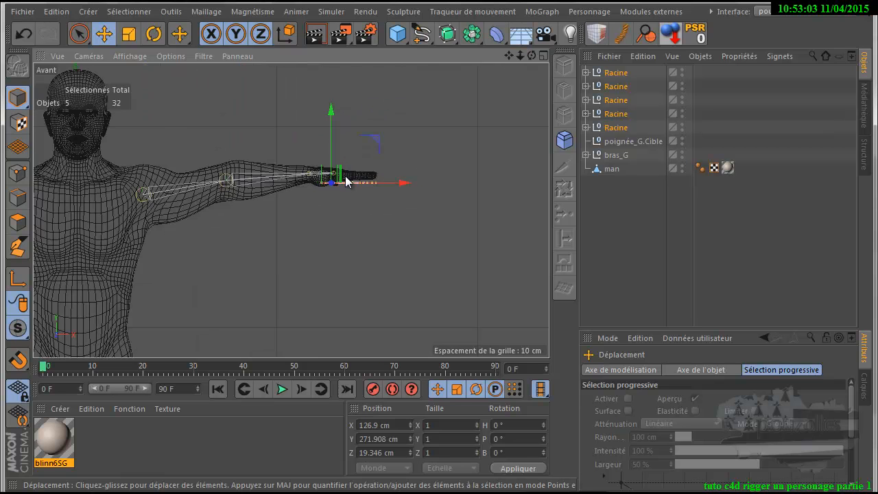
scroll(347, 175, up, 2)
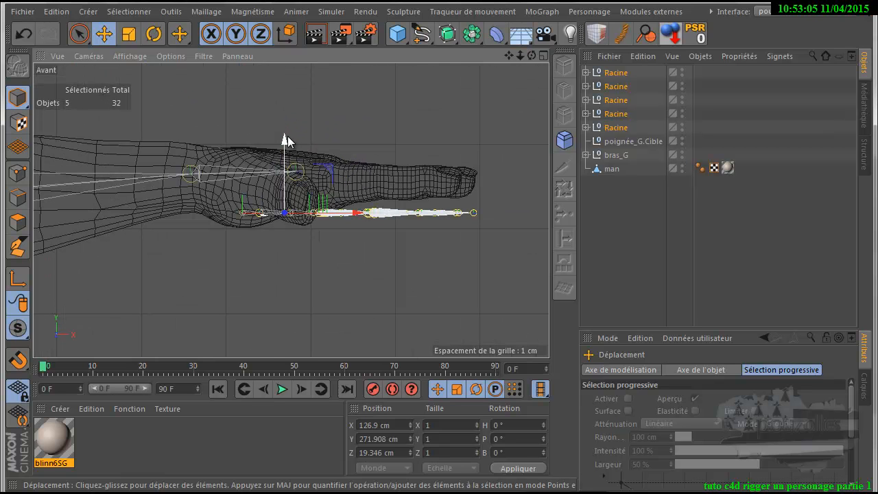
drag(285, 135, 288, 103)
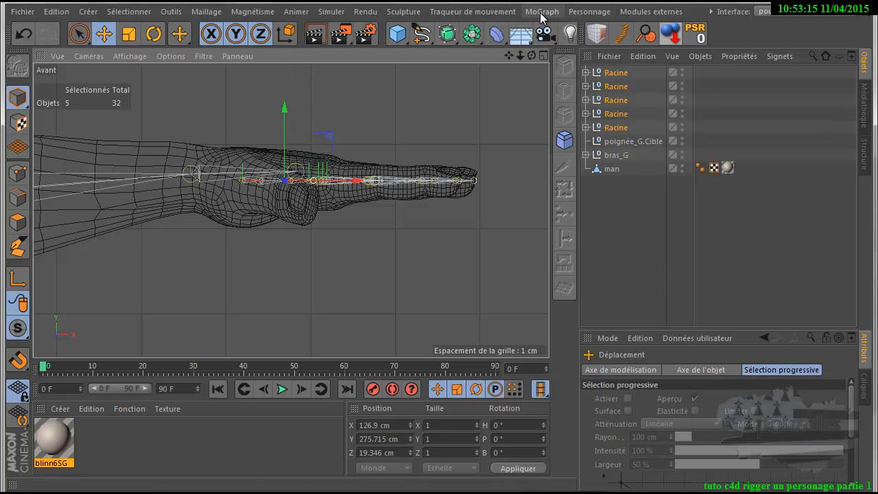
click(587, 11)
click(602, 138)
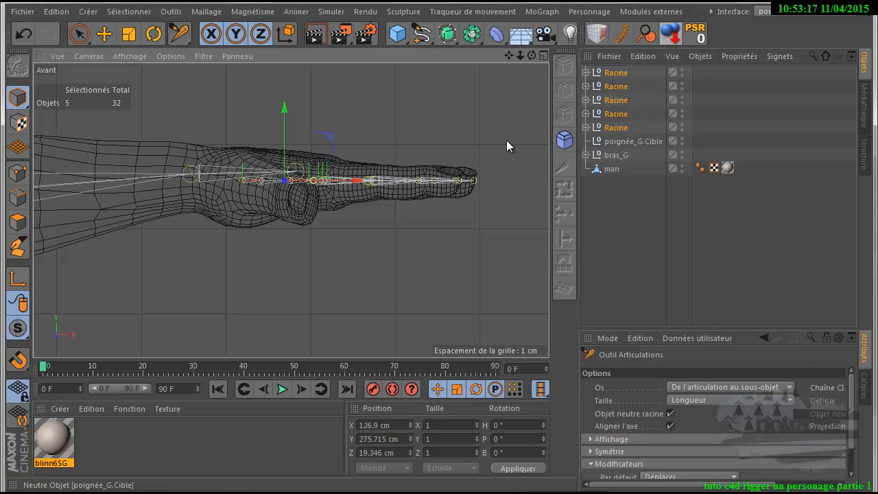
click(196, 174)
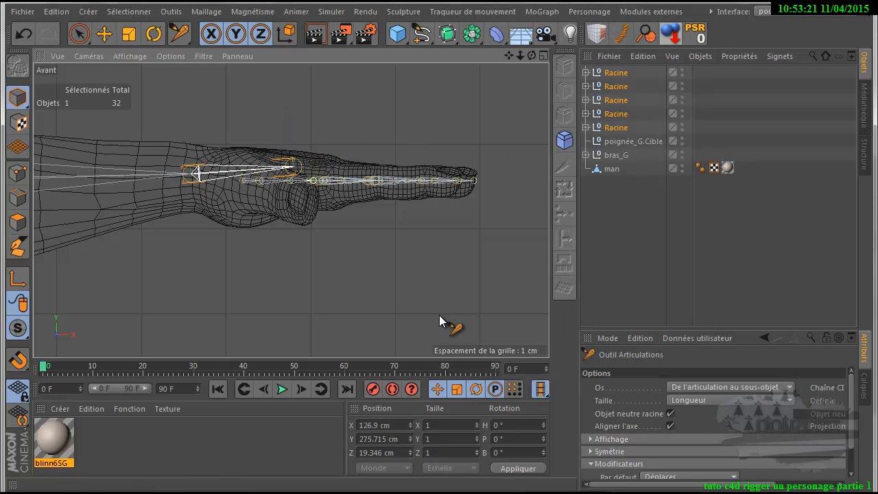
key(ctrl+z)
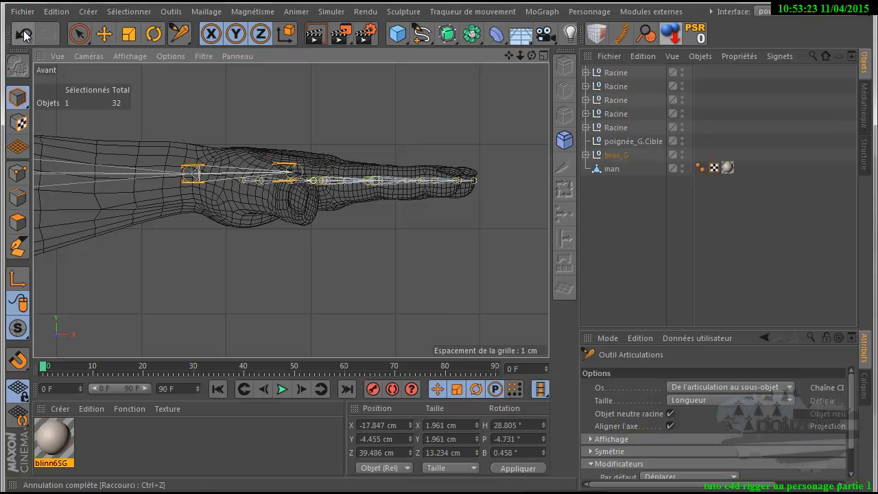
click(22, 35)
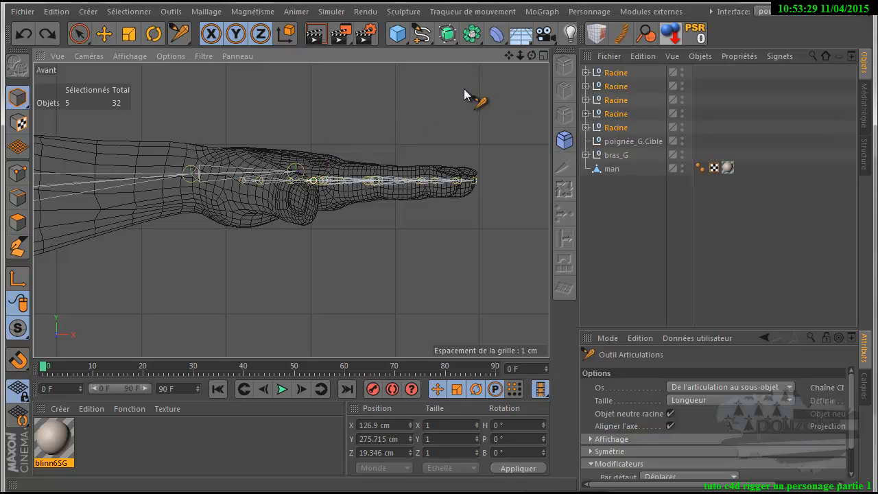
Delete the blinn6SG texture tag from the man mesh in the perspective view
middle_click(435, 107)
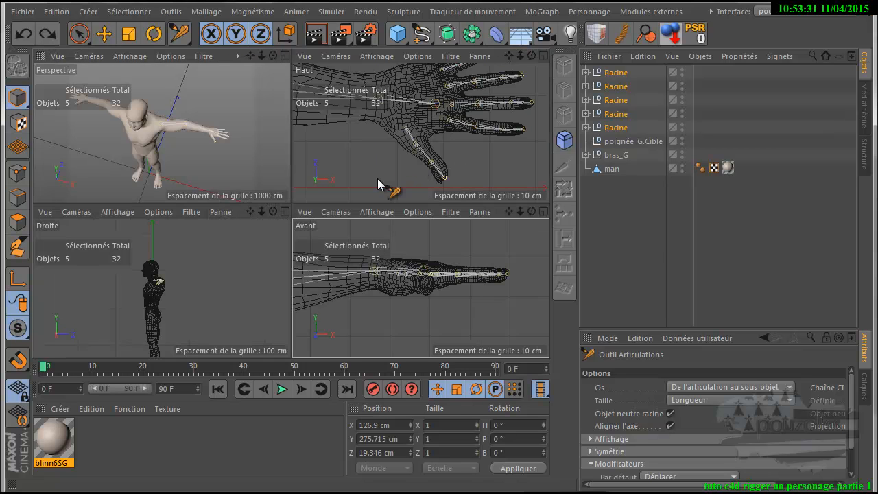
middle_click(214, 181)
scroll(407, 236, up, 5)
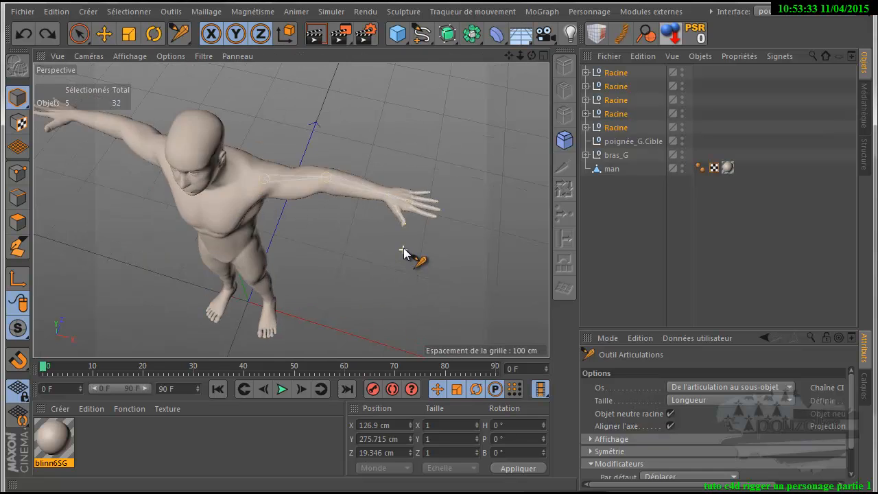
drag(530, 54, 439, 315)
click(729, 168)
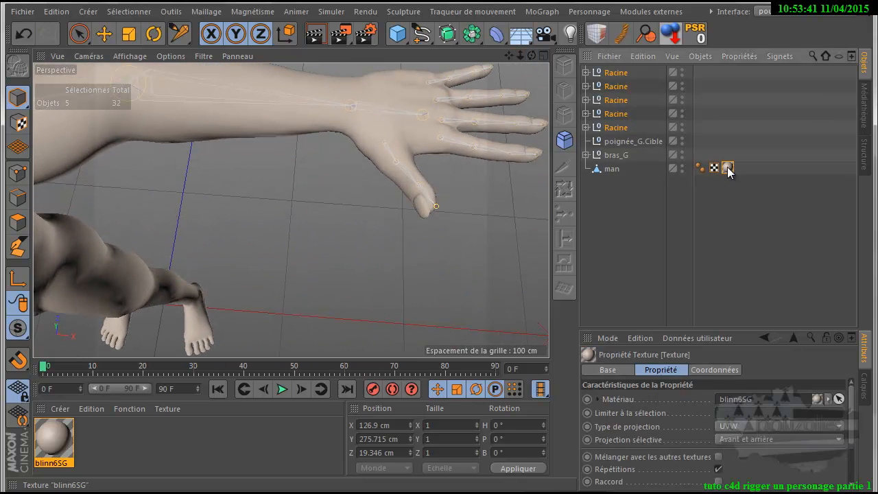
key(Delete)
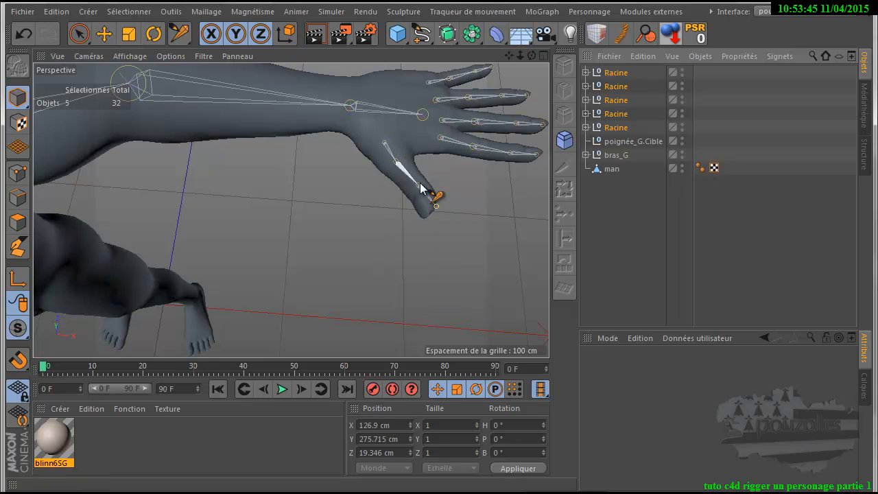
Select the thumb chain's root and inspect its joints against the hand mesh from several angles
drag(533, 57, 441, 323)
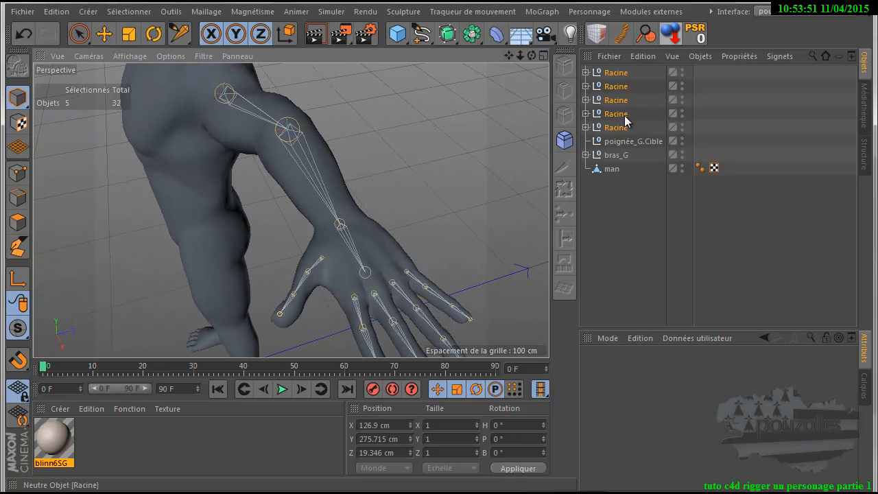
click(614, 130)
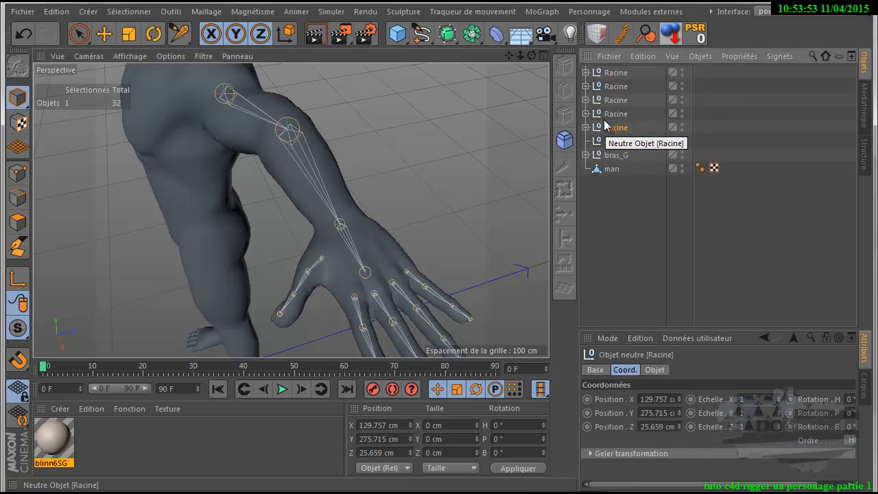
click(103, 33)
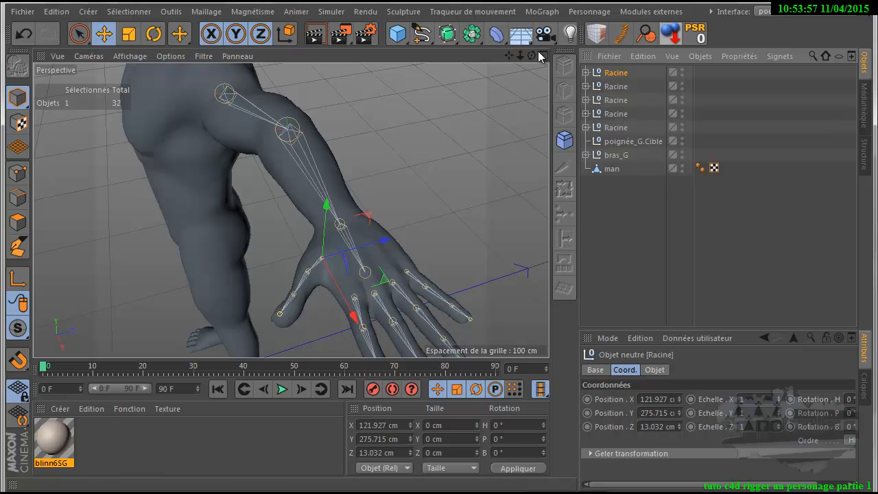
drag(533, 55, 441, 314)
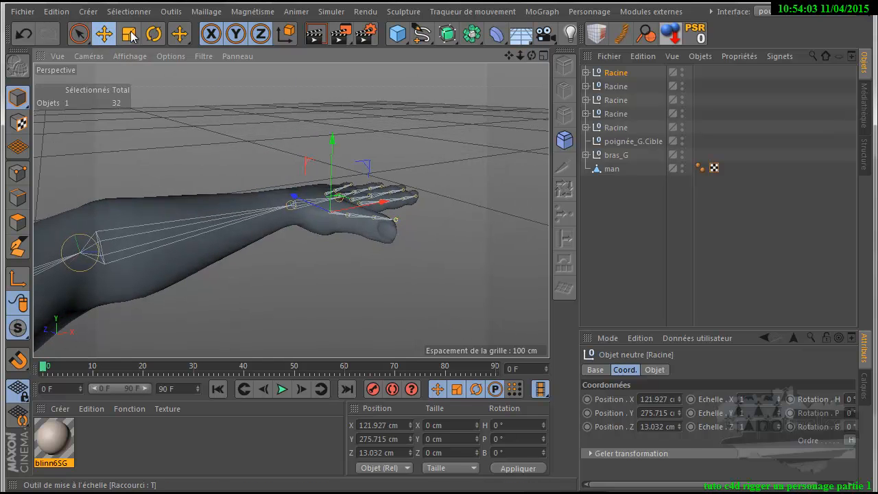
click(153, 33)
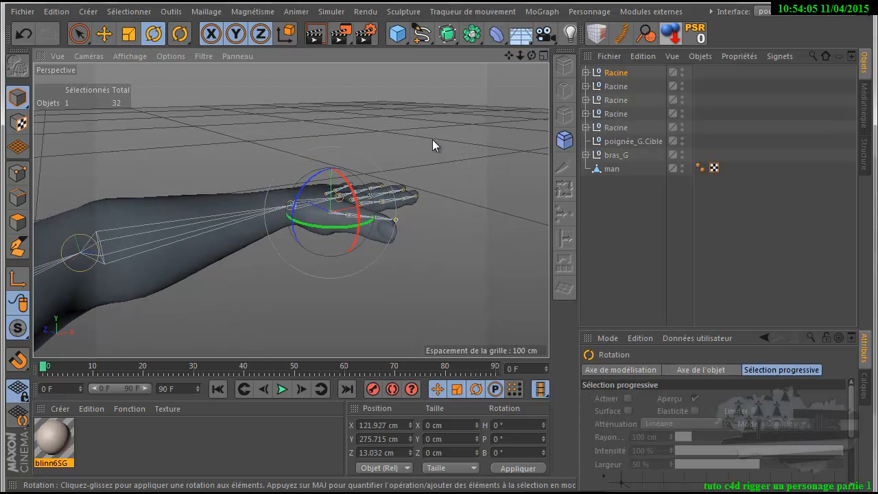
drag(532, 55, 439, 314)
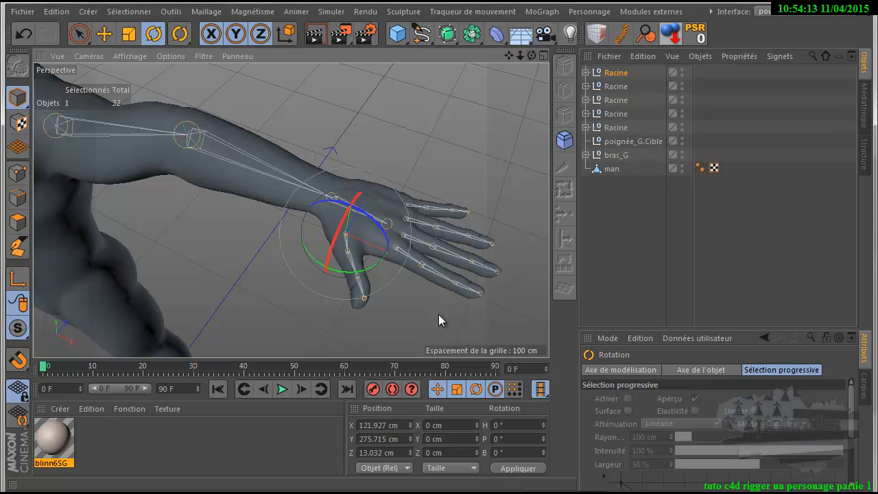
Activate the Joint tool in the front view and hide the four other finger chains, the wrist target and the arm chain
click(597, 12)
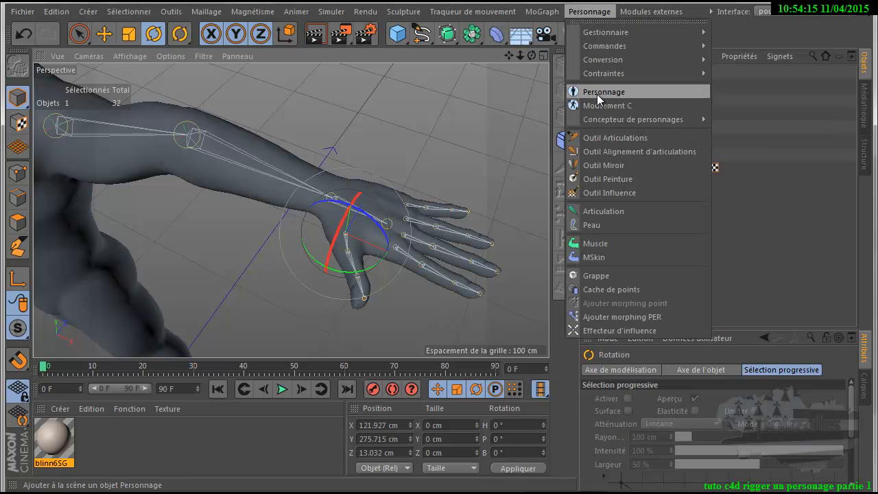
click(595, 140)
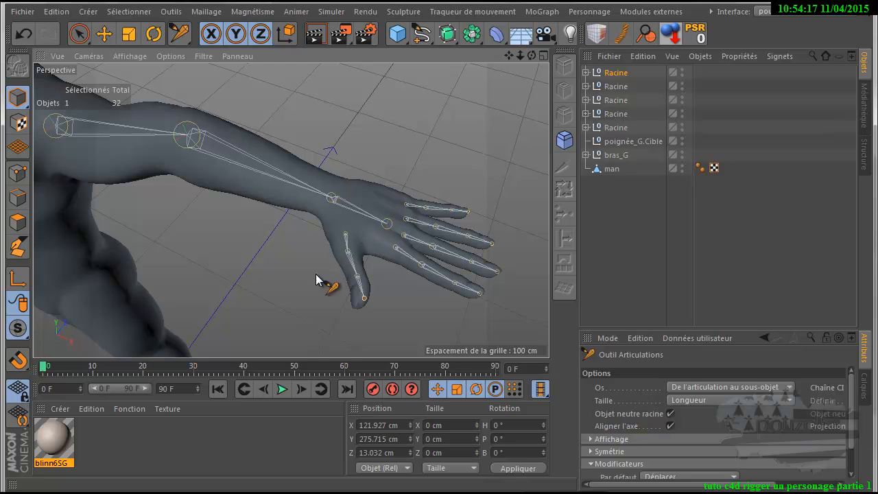
middle_click(297, 294)
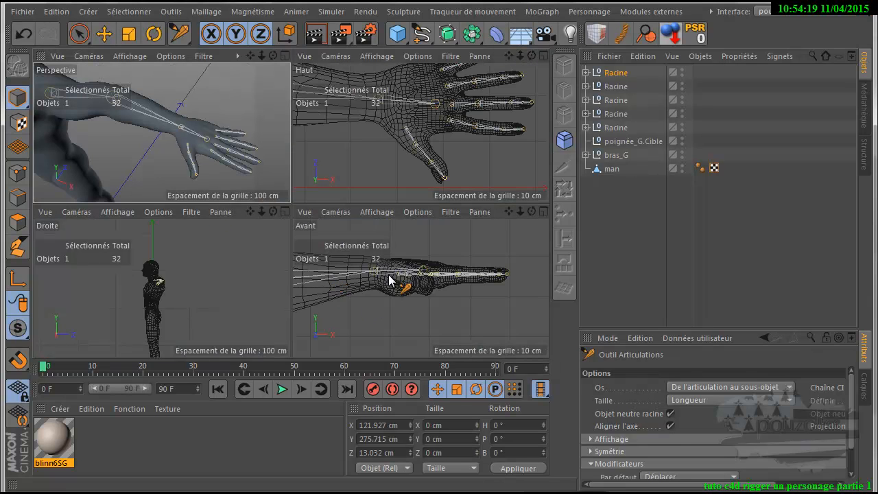
middle_click(390, 280)
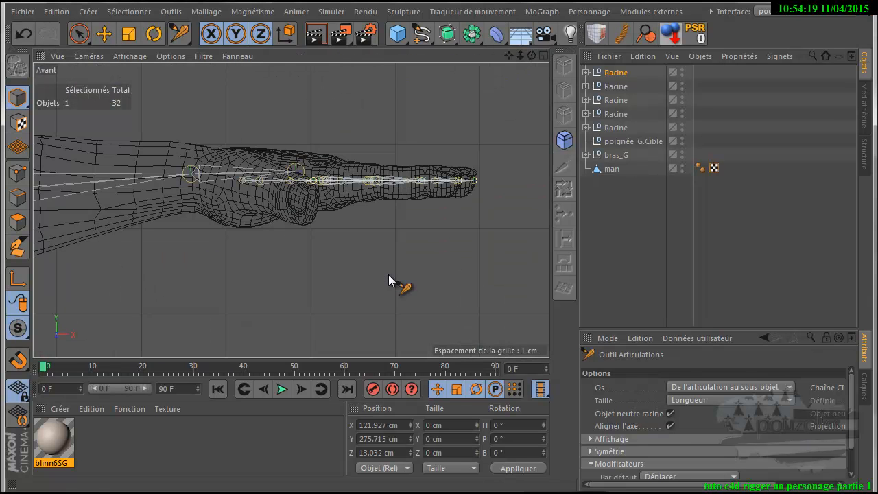
click(682, 85)
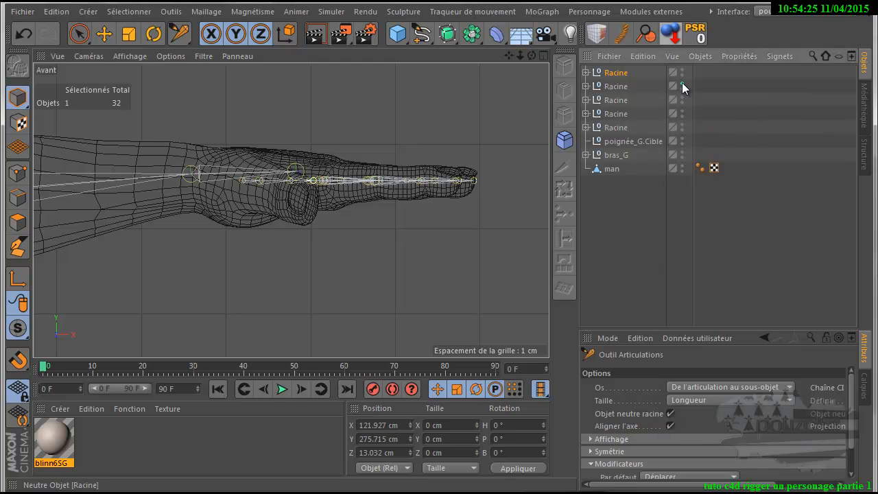
drag(682, 85, 682, 157)
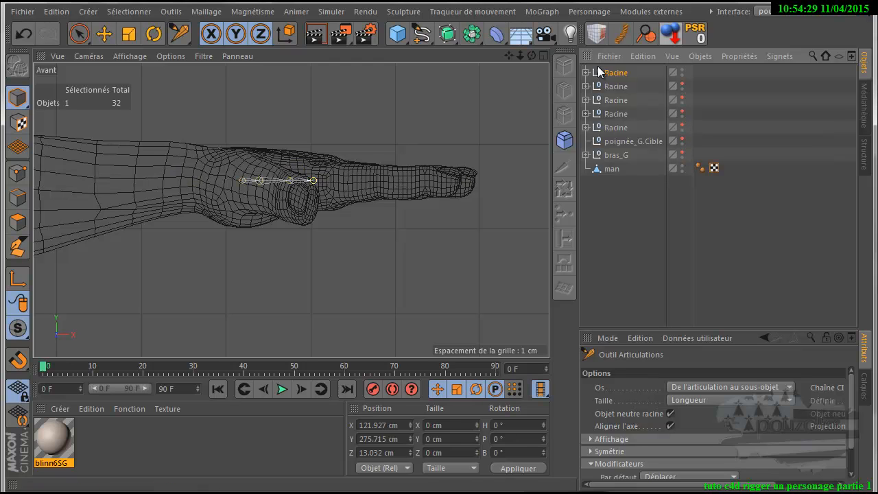
Lower the thumb's outer joints in the front view so the chain slopes down through the thumb mesh to its tip
ctrl+click(264, 171)
drag(263, 172, 288, 195)
drag(440, 321, 446, 324)
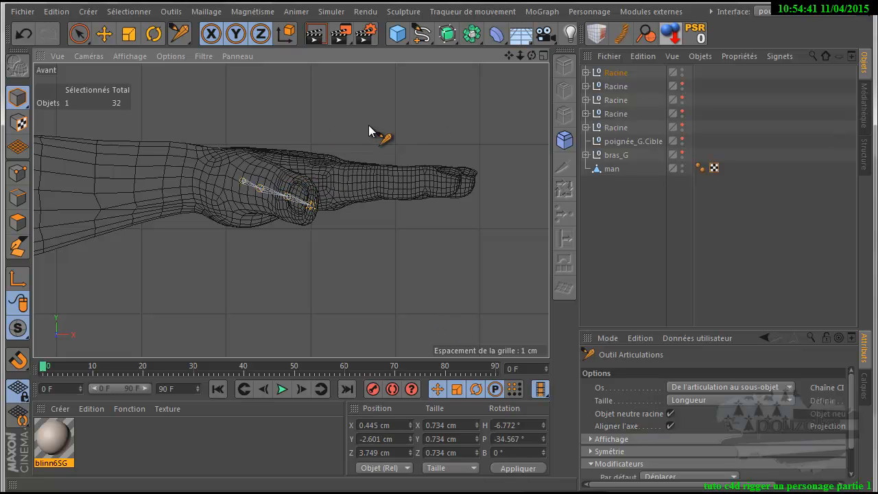
Make the four hidden finger chains, the wrist target and the arm chain visible again in the perspective view, then clear the selection
key(F5)
key(F1)
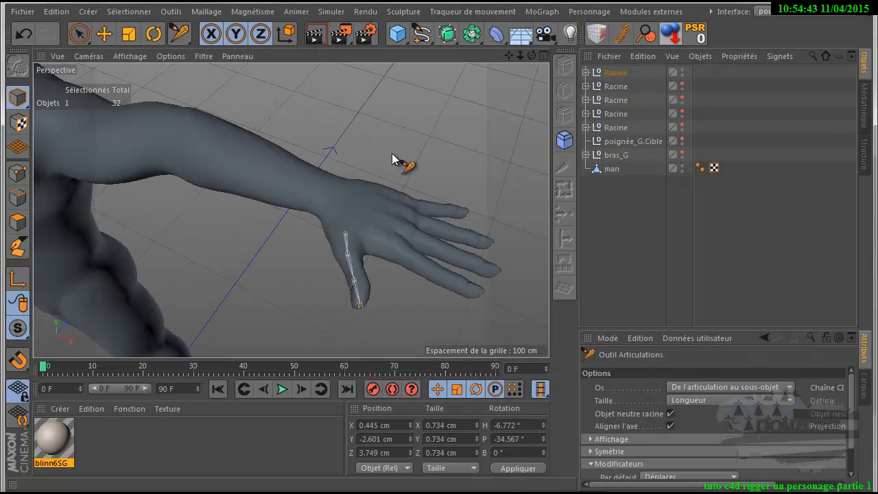
drag(532, 56, 443, 316)
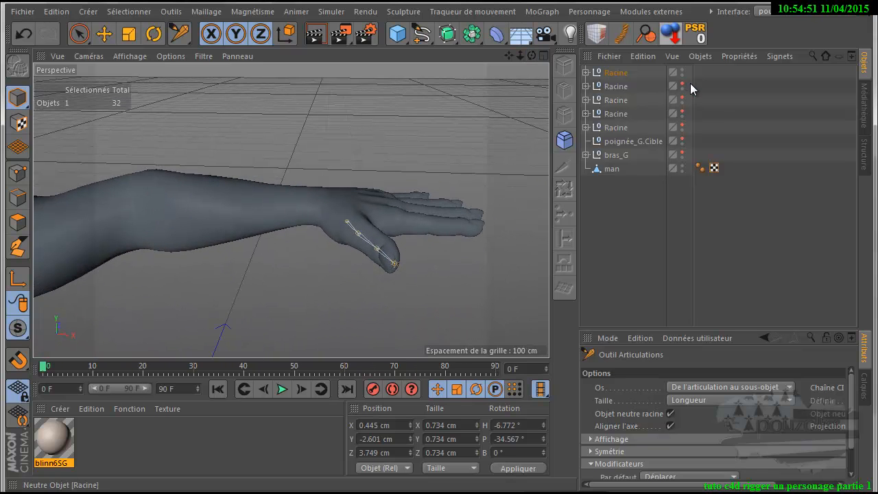
drag(682, 86, 695, 164)
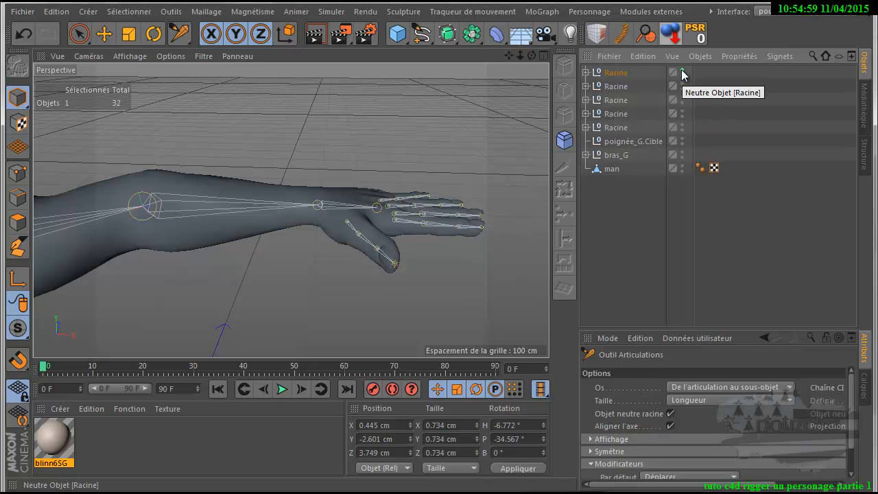
drag(682, 69, 682, 195)
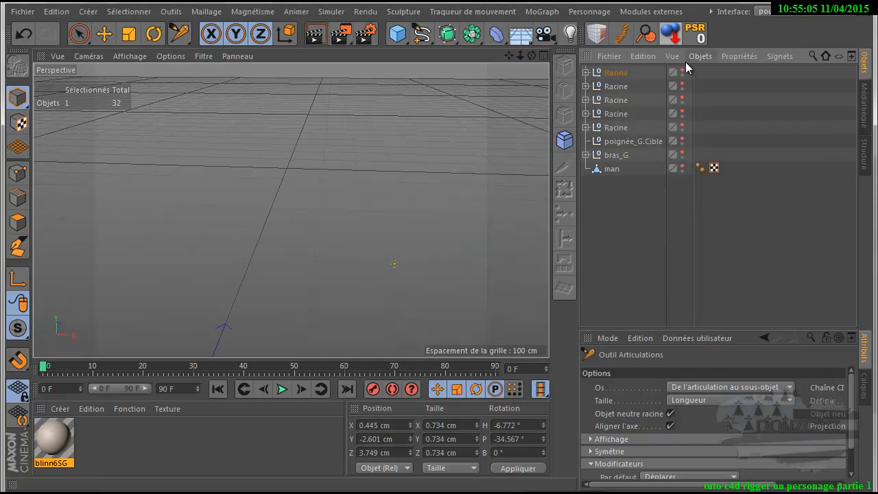
drag(683, 72, 684, 171)
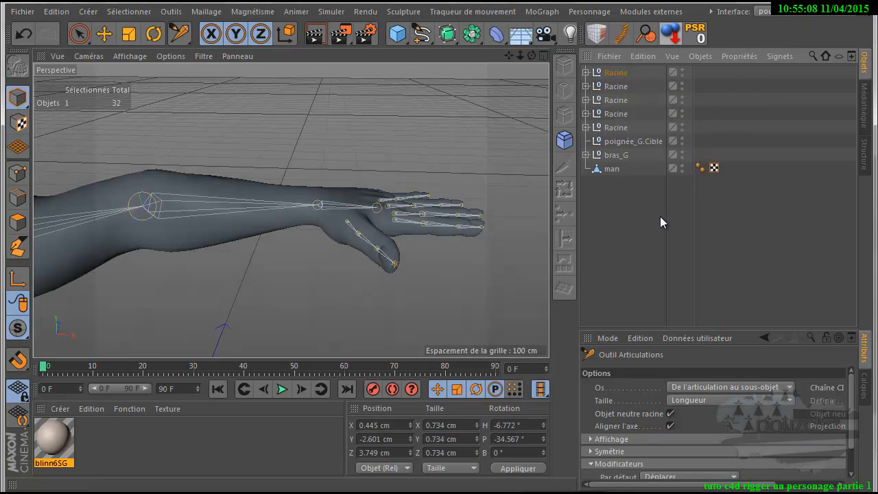
click(639, 247)
scroll(462, 250, down, 3)
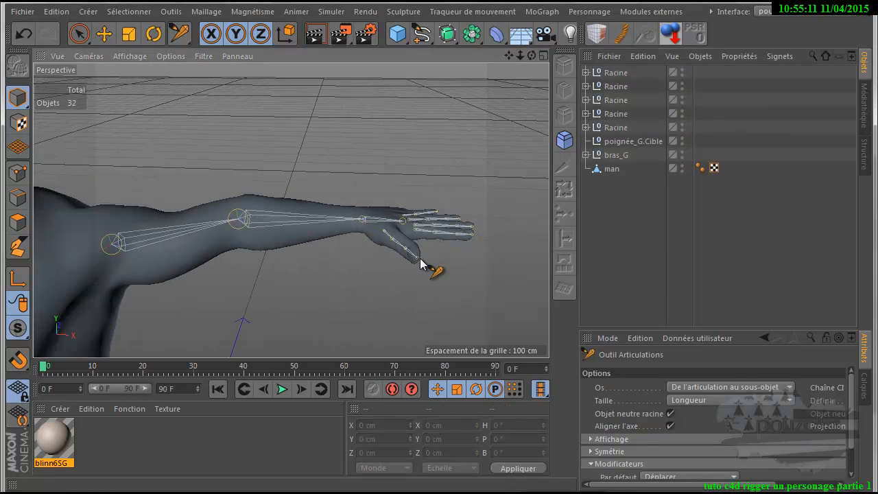
scroll(421, 261, down, 3)
drag(510, 51, 440, 314)
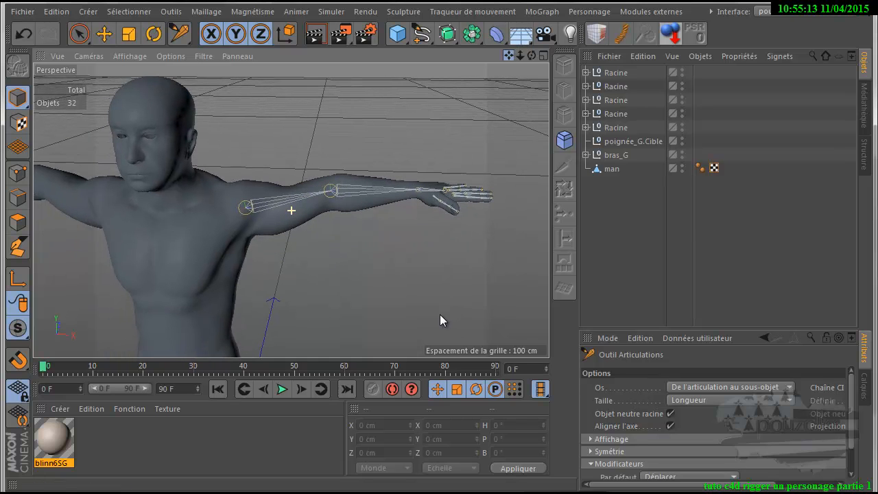
Activate the selection tool, identify the thumb chain's root in the top view, and rename it pouce_G
click(81, 35)
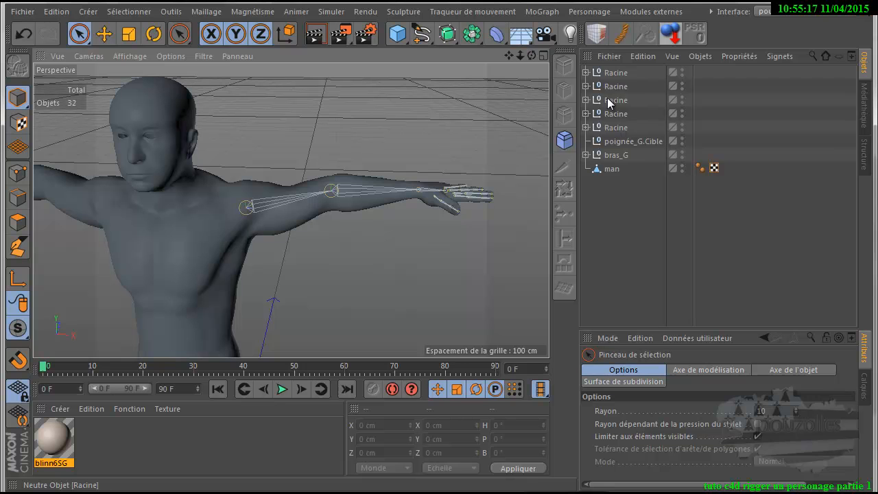
click(613, 74)
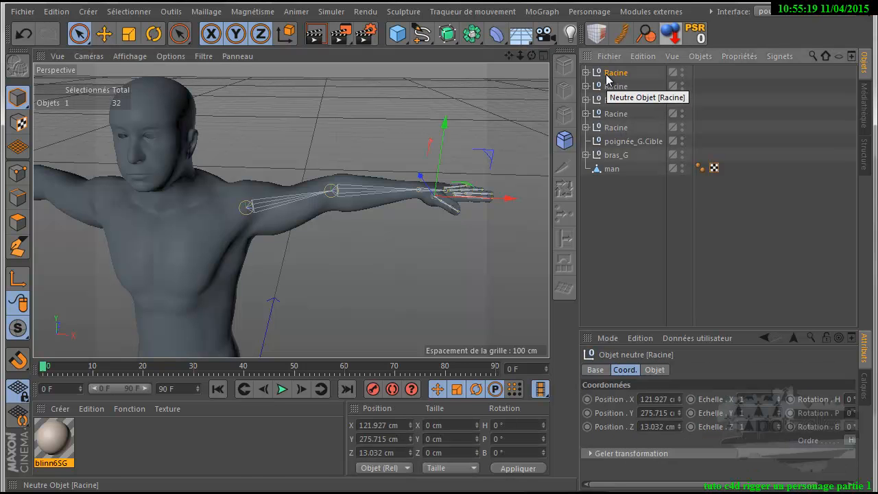
middle_click(503, 130)
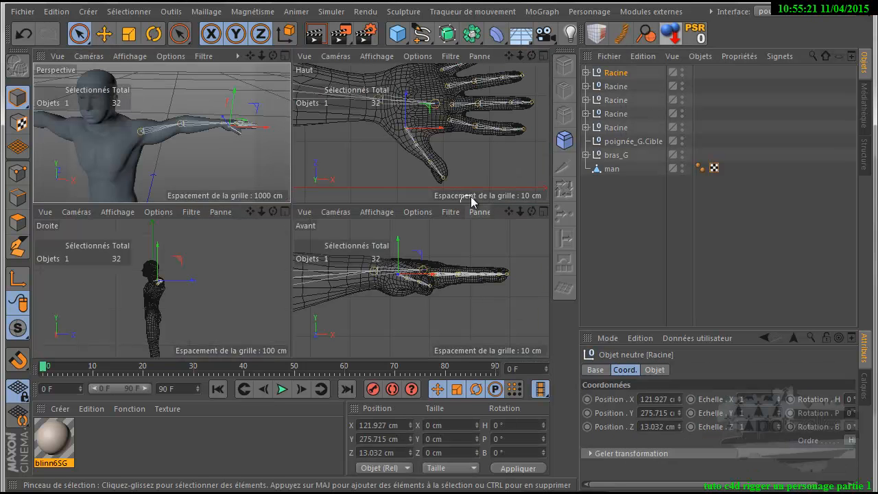
middle_click(475, 184)
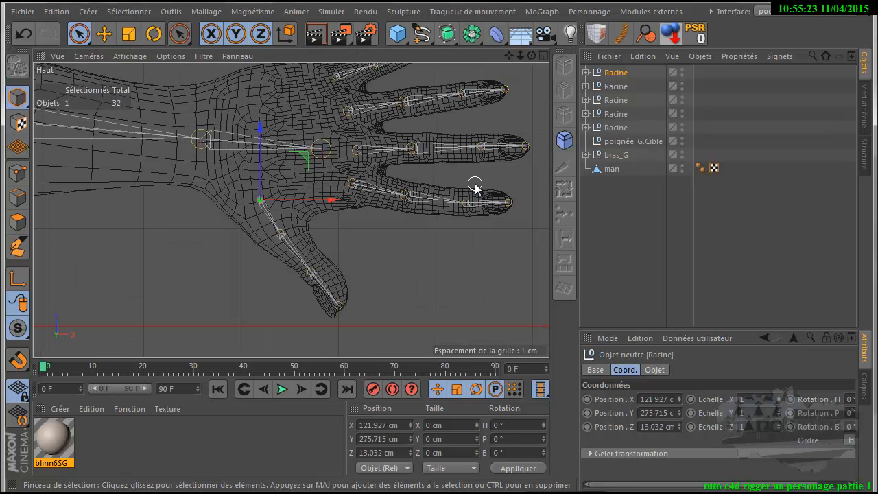
double_click(616, 73)
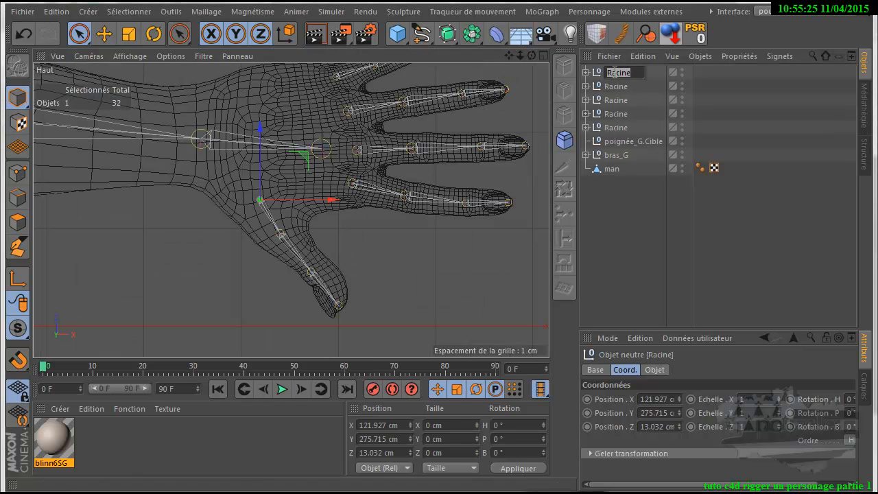
text(pouce_G)
key(Return)
Expand pouce_G and inspect the thumb's joint hierarchy by selecting its individual joints and root
click(586, 72)
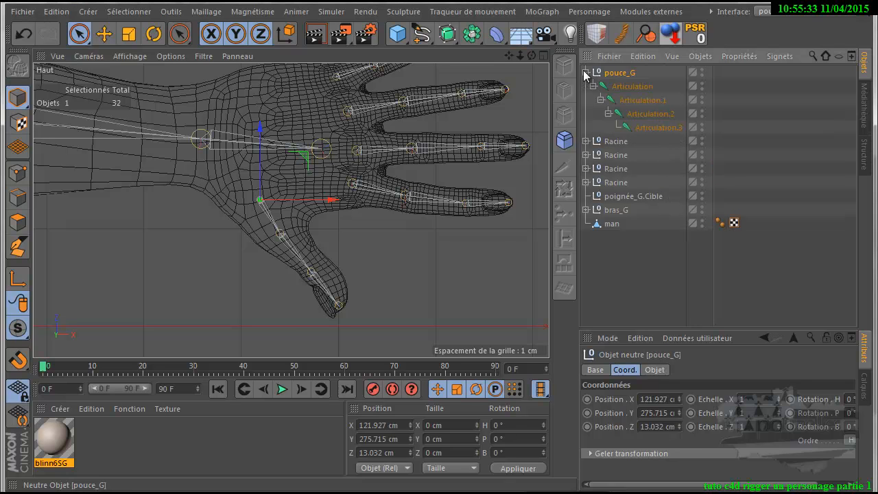
click(630, 87)
click(643, 101)
click(648, 115)
click(632, 87)
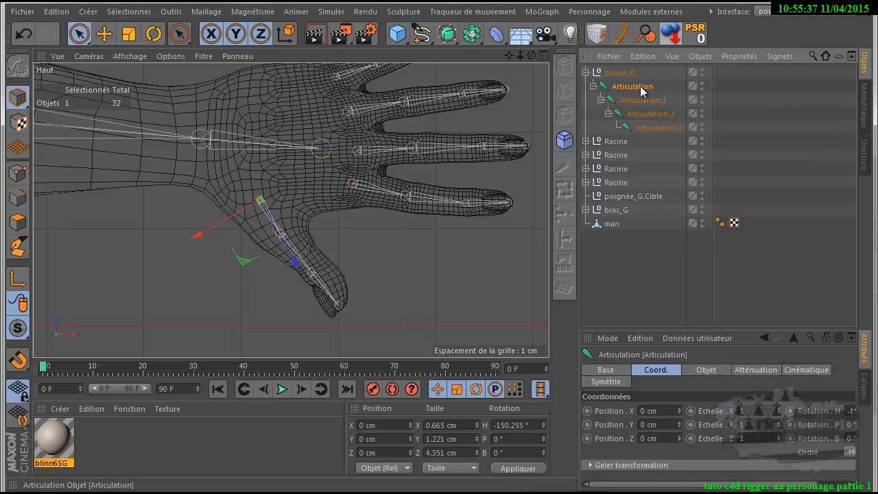
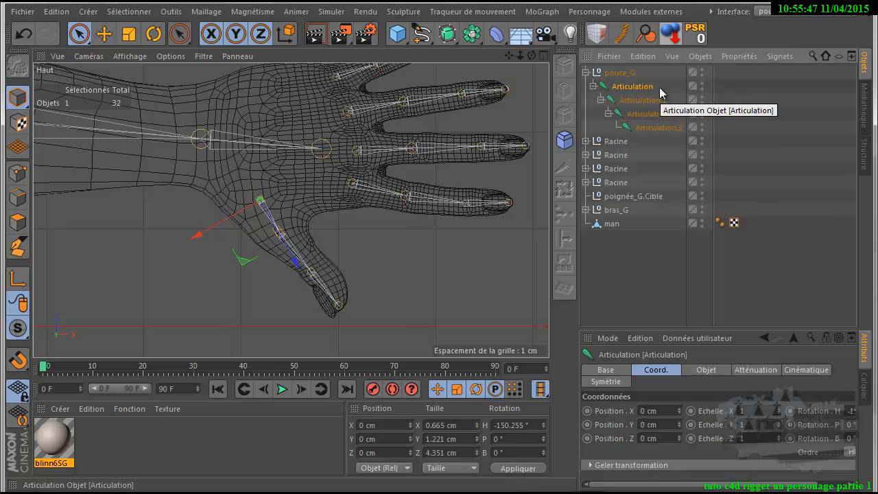
click(621, 74)
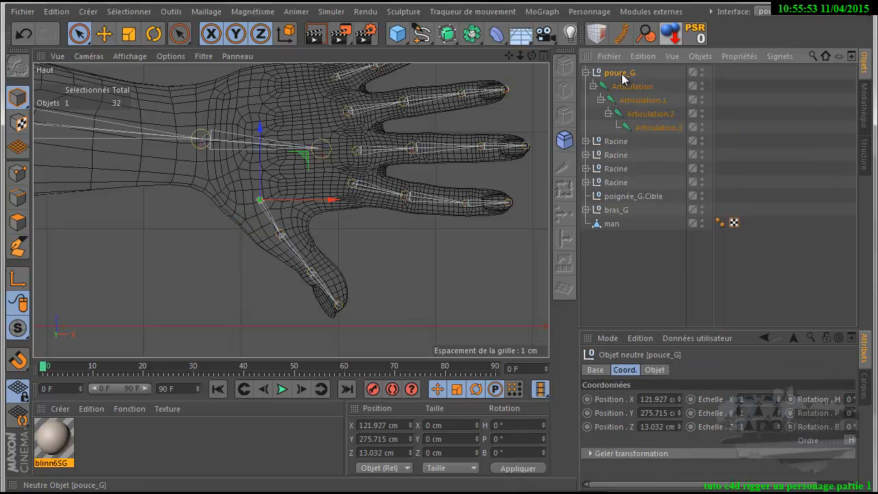
click(587, 73)
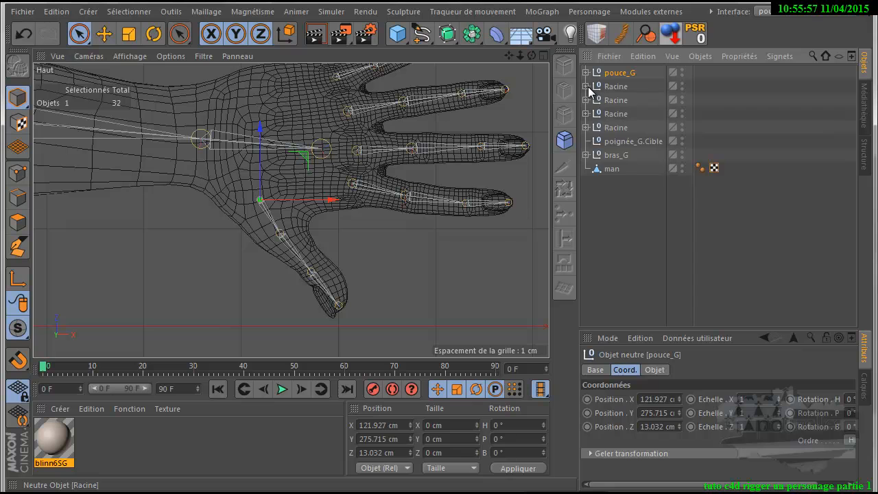
Check the index finger chain's joints and rename its root index_G
click(587, 87)
double_click(615, 87)
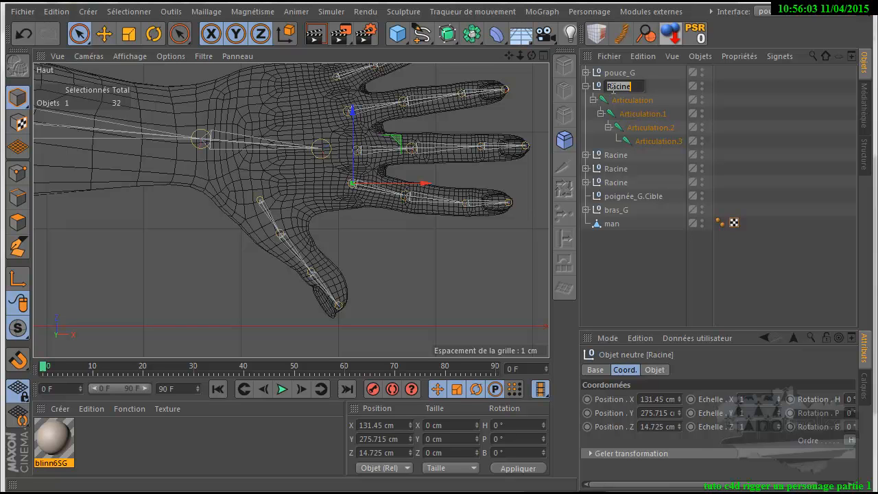
key(BackSpace)
key(Return)
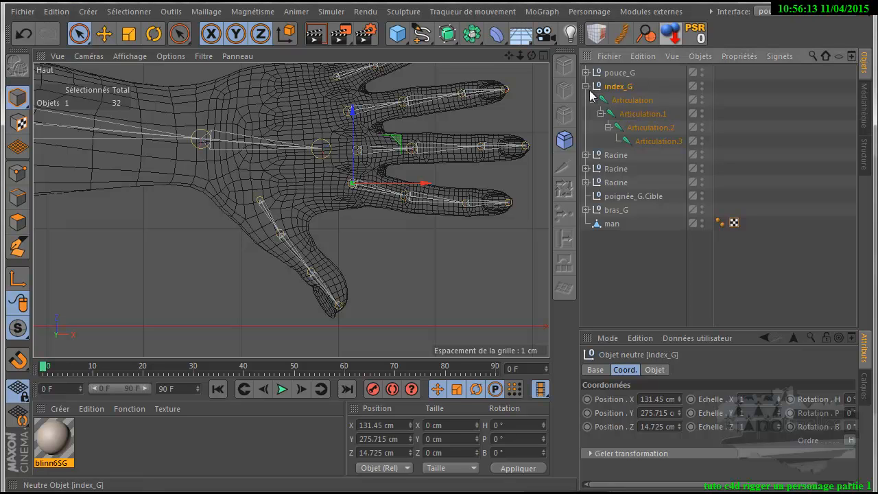
click(586, 87)
Rename the middle finger chain's root majeur_G
click(613, 101)
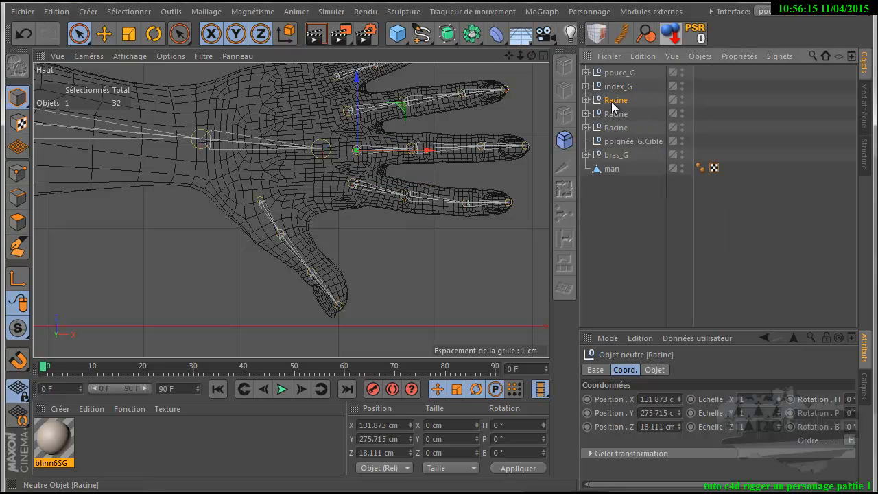
double_click(616, 100)
text(m)
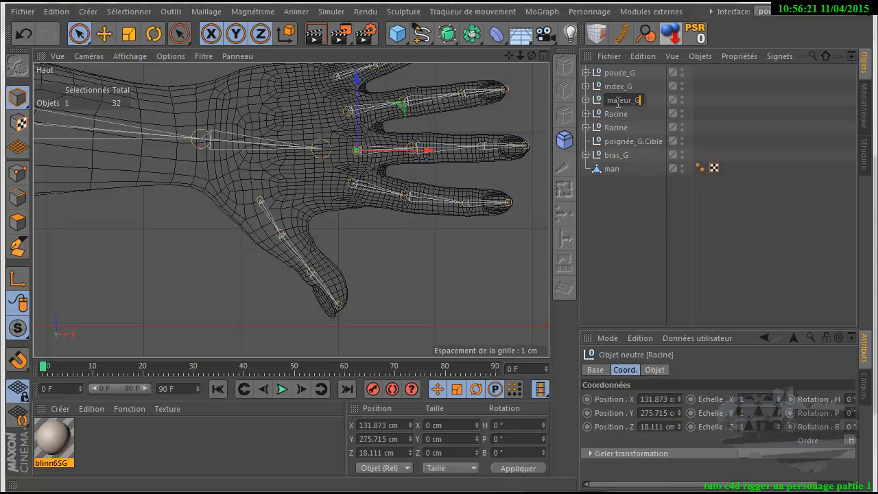
text(ajeur_G)
key(Return)
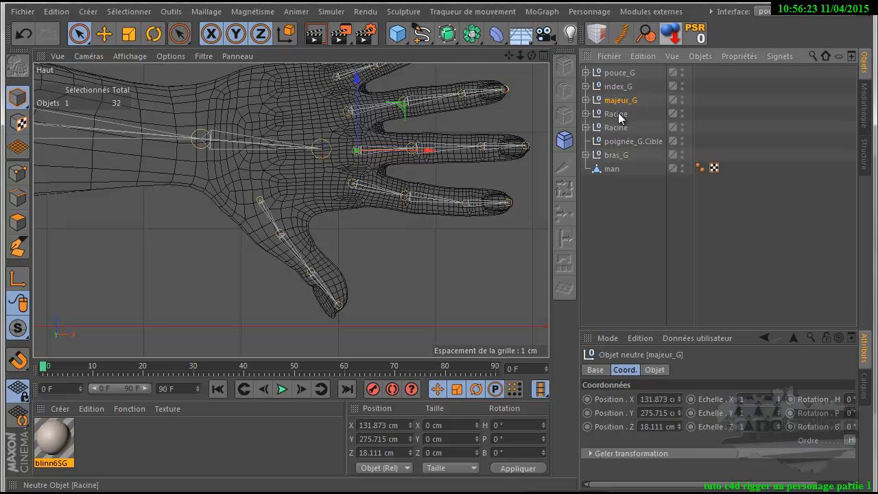
Rename the ring finger chain's root annulaire_G
double_click(615, 115)
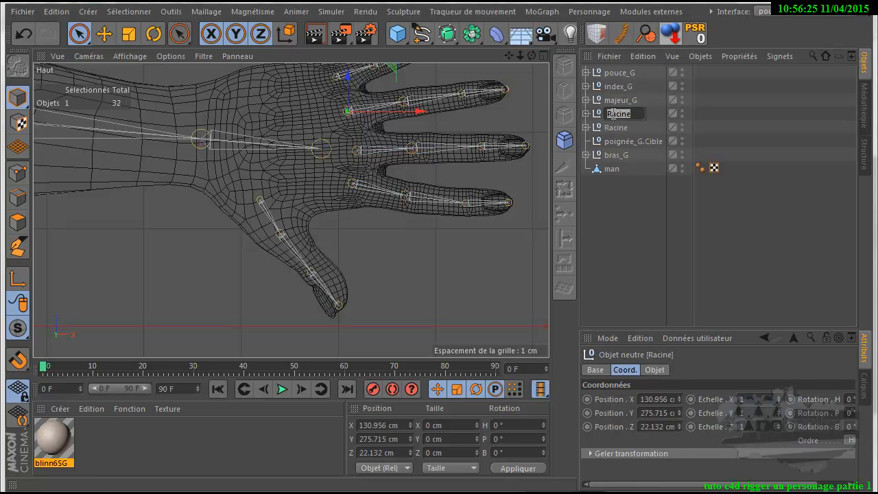
text(a)
text(nnulaire)
text(_G)
key(Return)
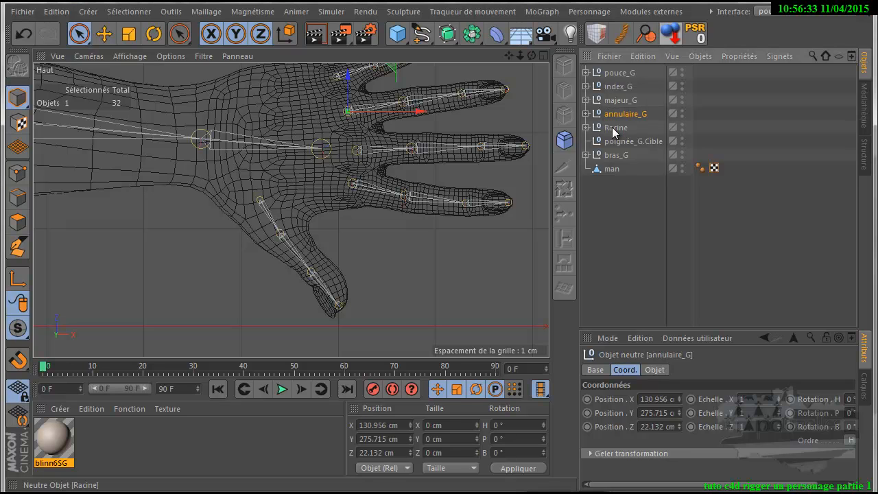
Rename the little finger chain's root uariculaire_G
double_click(613, 129)
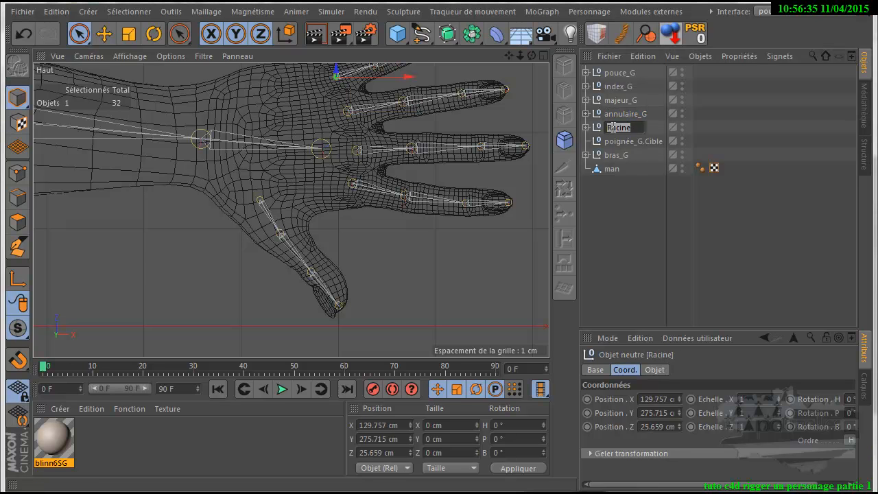
text(u)
text(uriculaire_G)
key(Return)
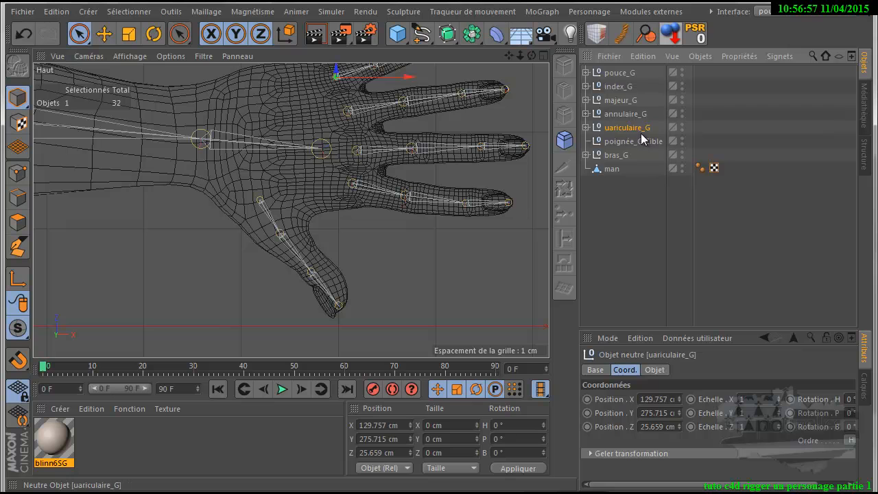
click(590, 12)
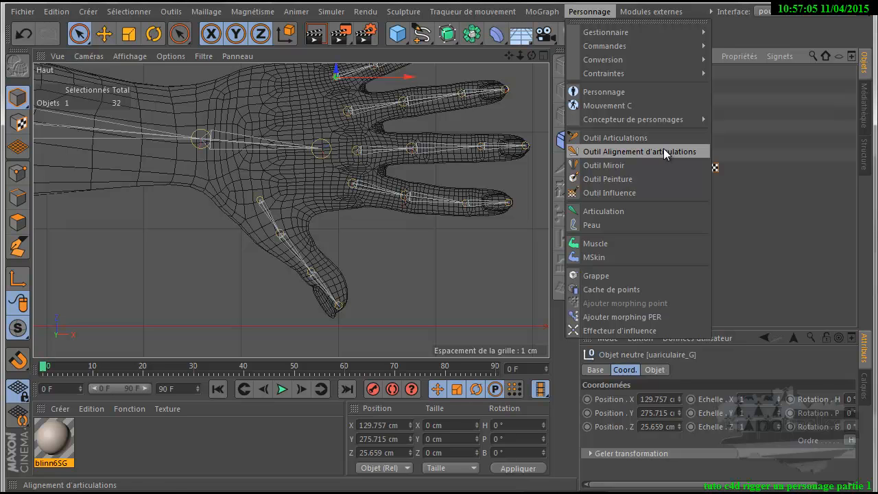
mouse_move(635, 47)
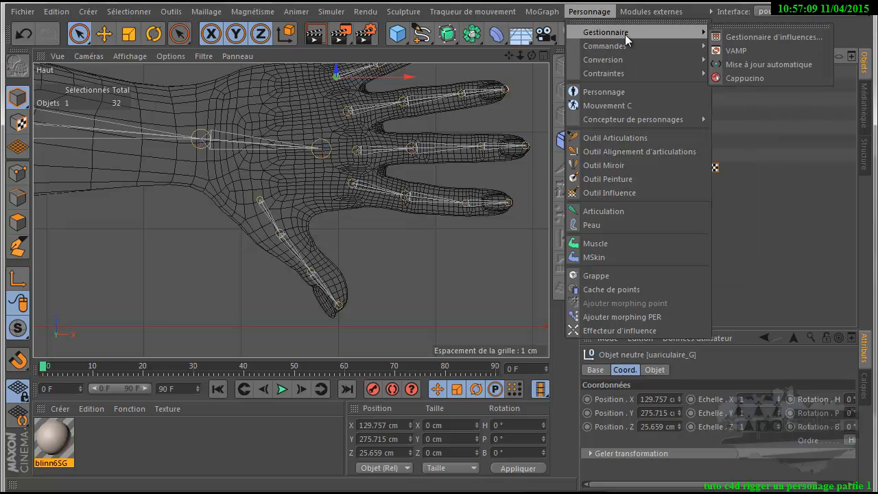
mouse_move(617, 65)
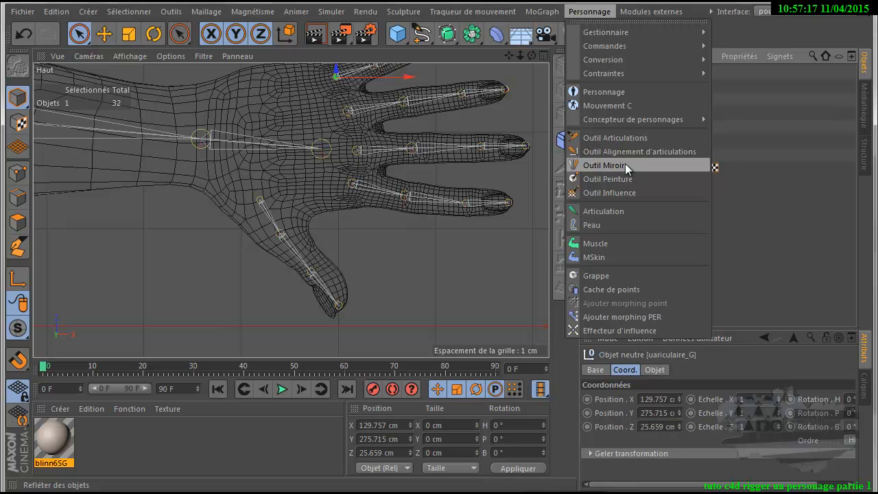
click(773, 244)
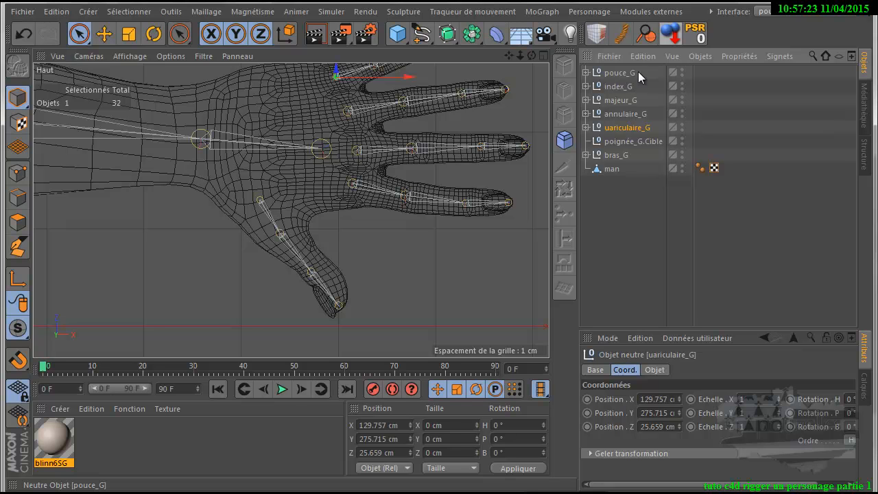
click(623, 275)
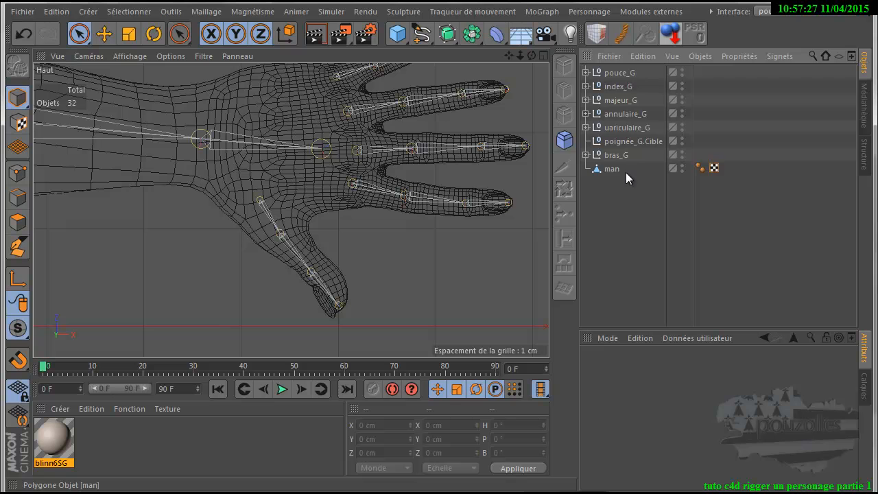
Correct the spelling of the little finger root's name to auriculaire_G and clear the selection
double_click(614, 127)
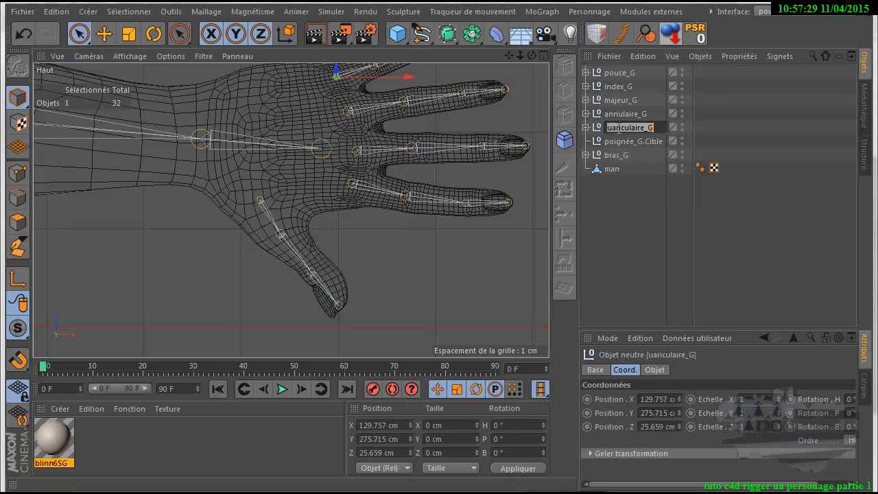
drag(617, 131, 609, 132)
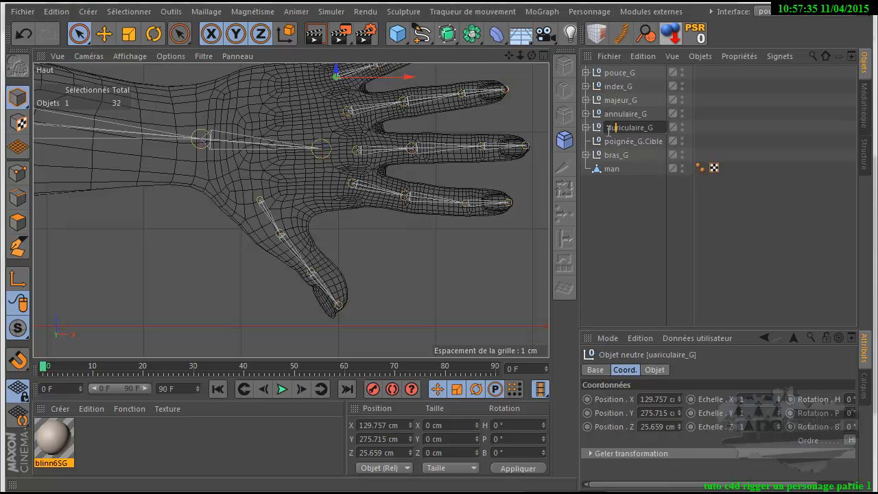
text(au)
key(Return)
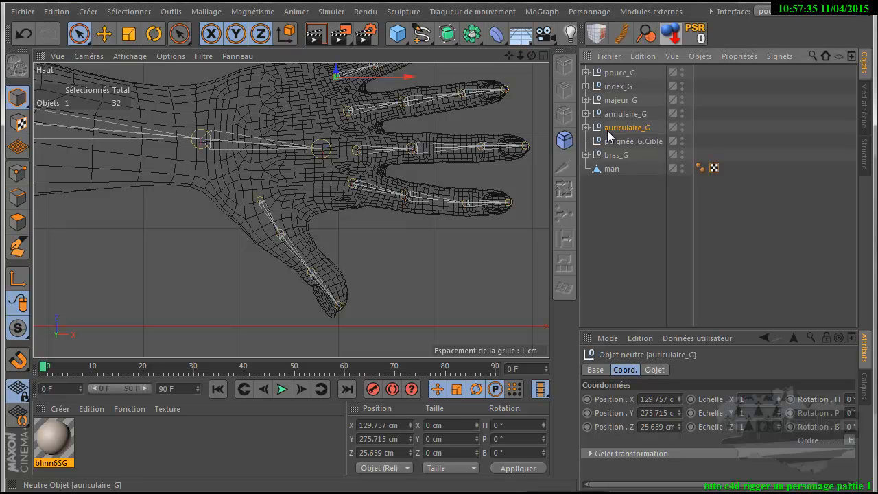
click(634, 290)
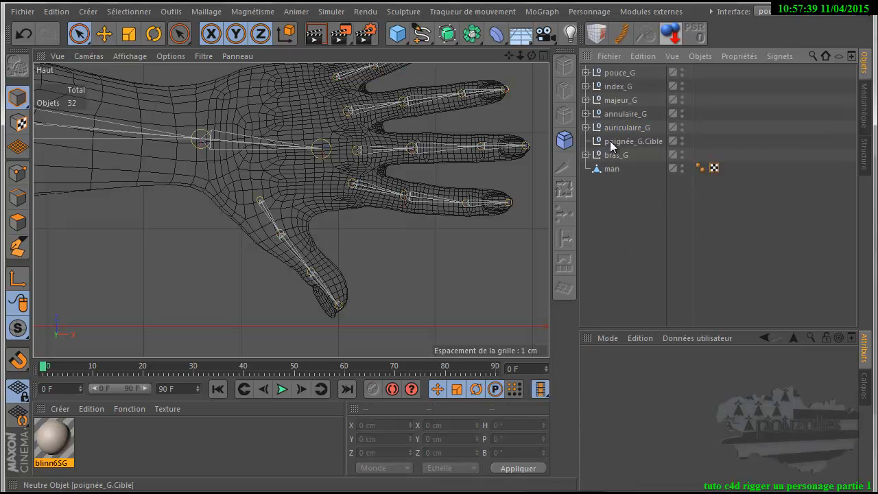
Expand the bras_G hierarchy, place poignée_G.Cible at the head of the object list, and try moving the target before undoing that move
click(586, 155)
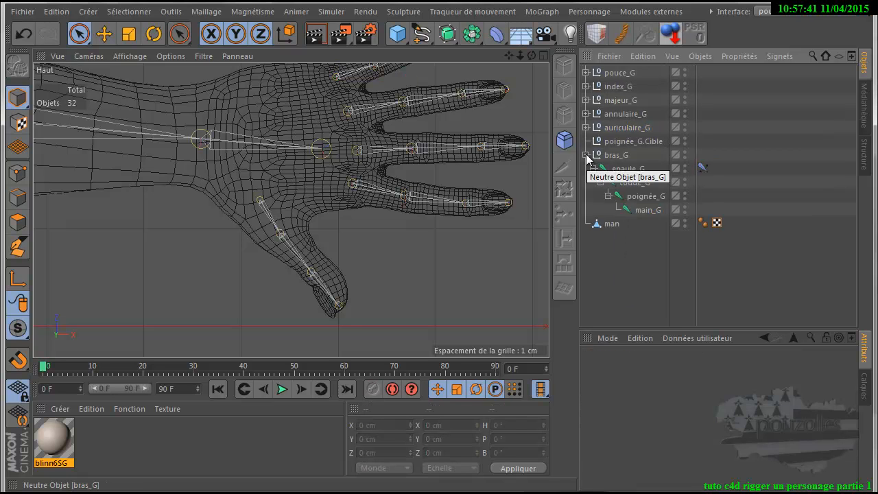
click(629, 144)
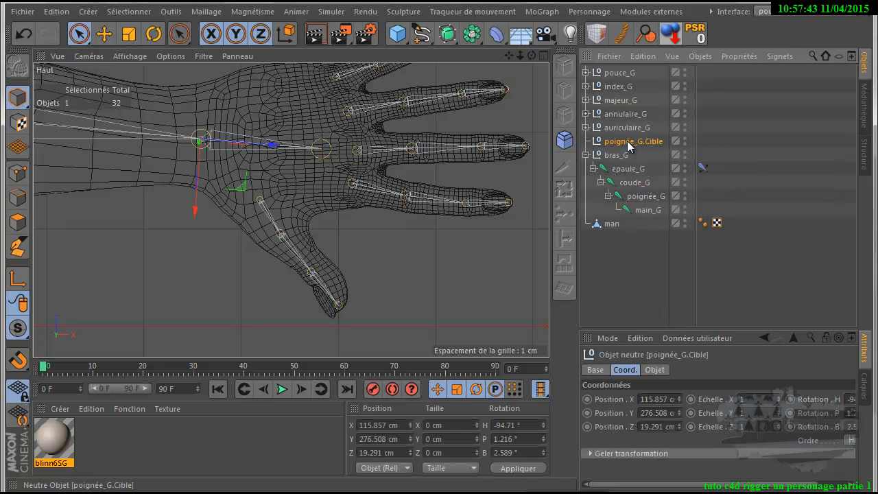
drag(625, 141, 628, 69)
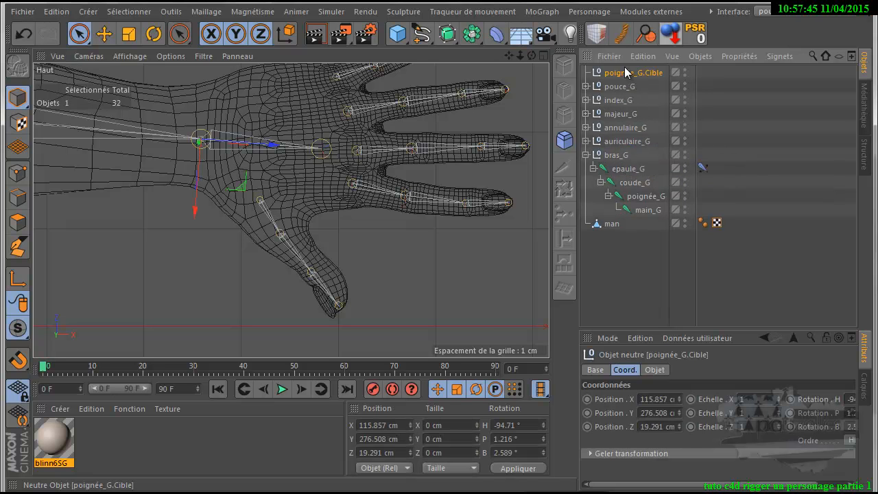
mouse_move(240, 191)
mouse_down()
mouse_move(191, 194)
mouse_move(247, 180)
mouse_move(234, 185)
mouse_up()
click(24, 34)
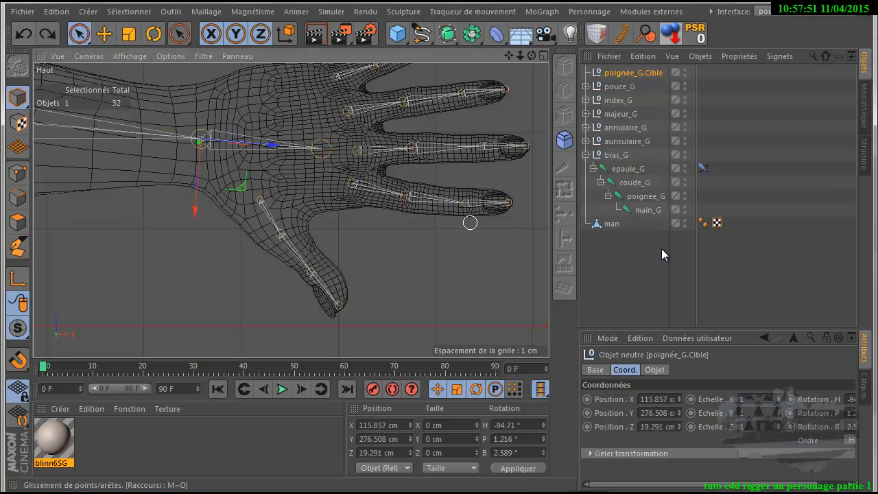
Parent pouce_G, index_G, majeur_G, annulaire_G and auriculaire_G under the poignée_G joint, keeping poignée_G.Cible at root level
click(705, 72)
drag(705, 71, 607, 130)
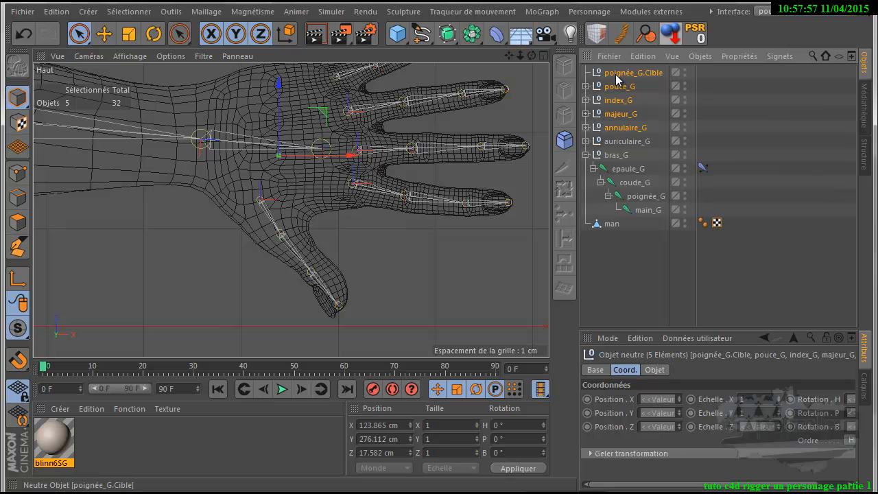
drag(615, 78, 642, 201)
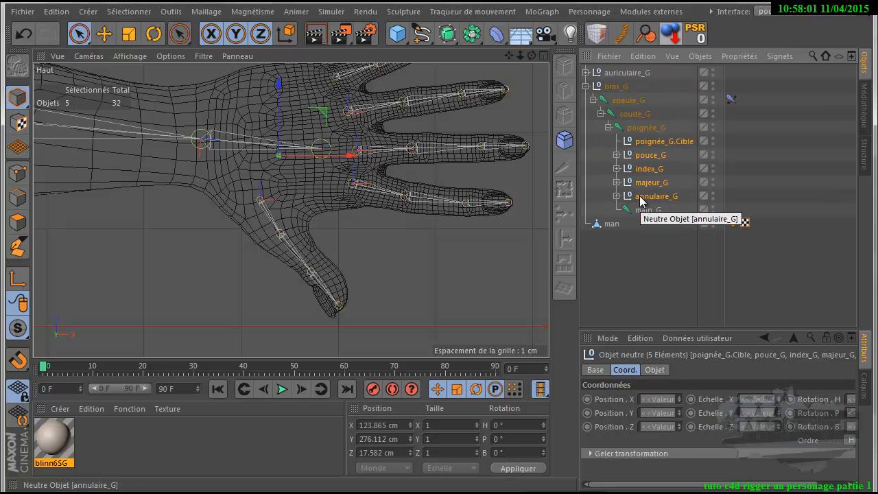
click(614, 73)
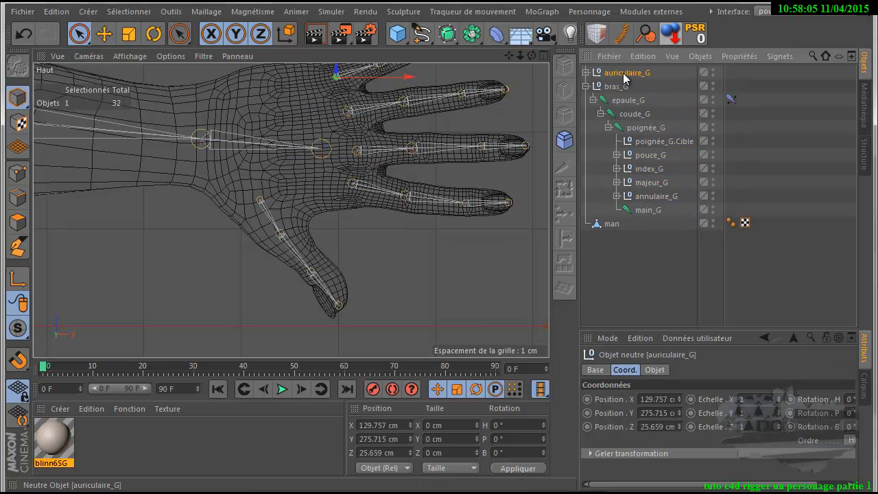
mouse_move(625, 75)
mouse_down()
mouse_move(657, 150)
mouse_move(628, 102)
mouse_move(625, 76)
mouse_up()
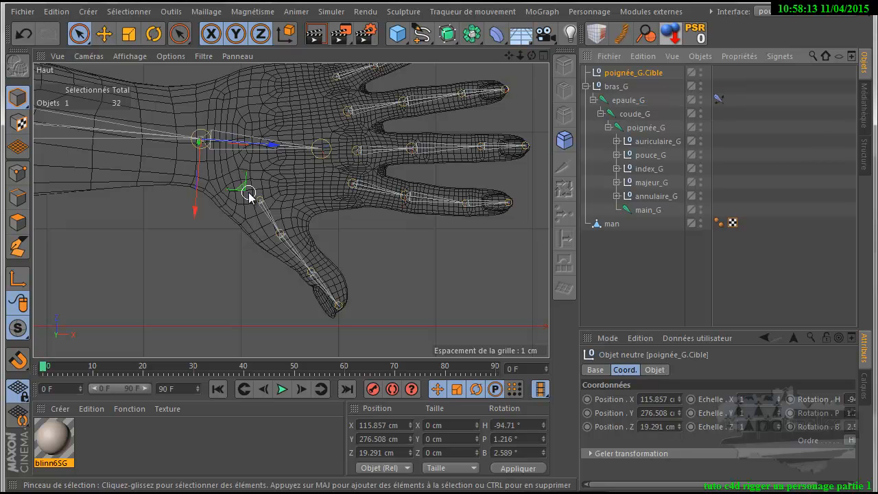
Try moving poignée_G.Cible in the top and perspective views to test the arm's IK, undoing each move
mouse_move(245, 189)
mouse_down()
mouse_move(196, 199)
mouse_move(186, 181)
mouse_move(259, 182)
mouse_up()
click(23, 32)
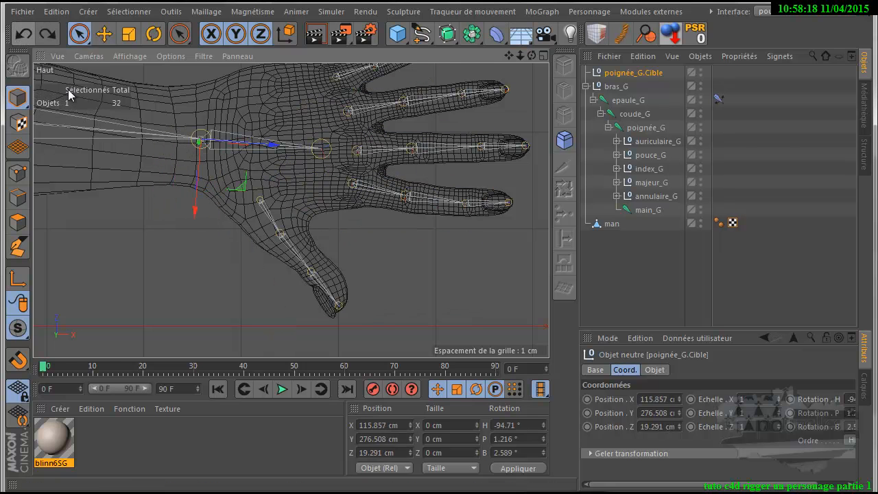
scroll(172, 255, down, 3)
middle_click(153, 254)
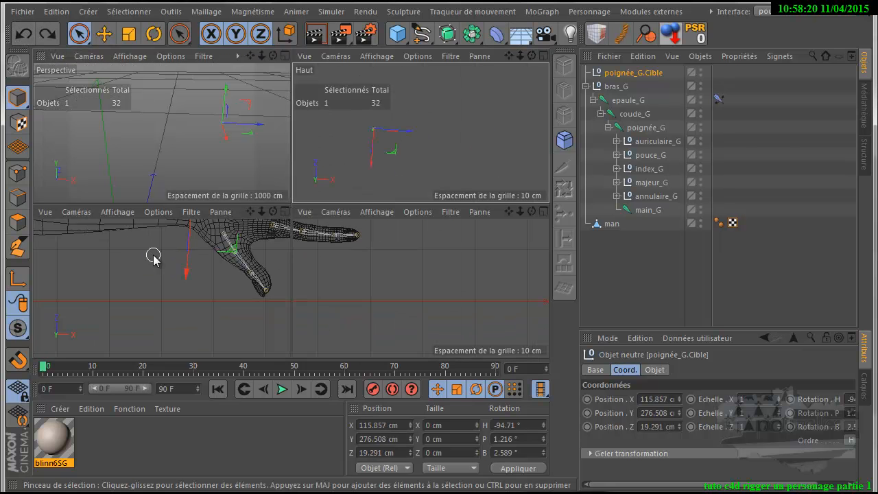
middle_click(208, 158)
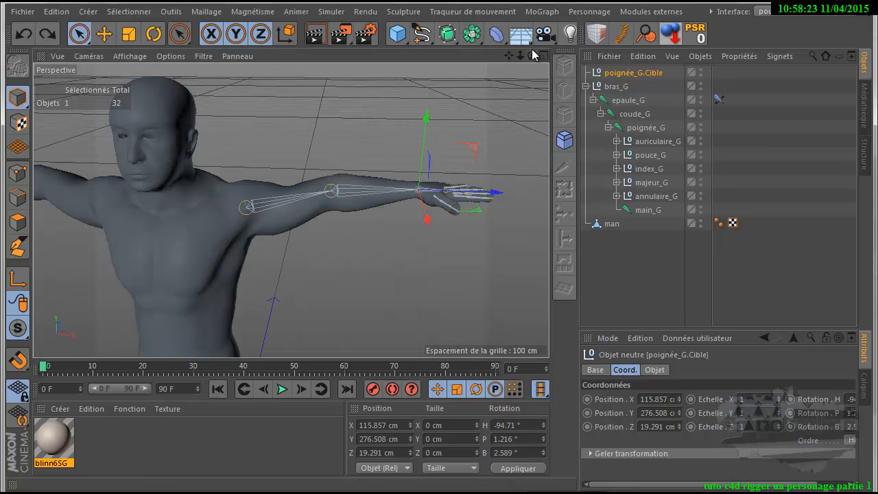
alt+drag(437, 314, 524, 102)
drag(460, 290, 450, 273)
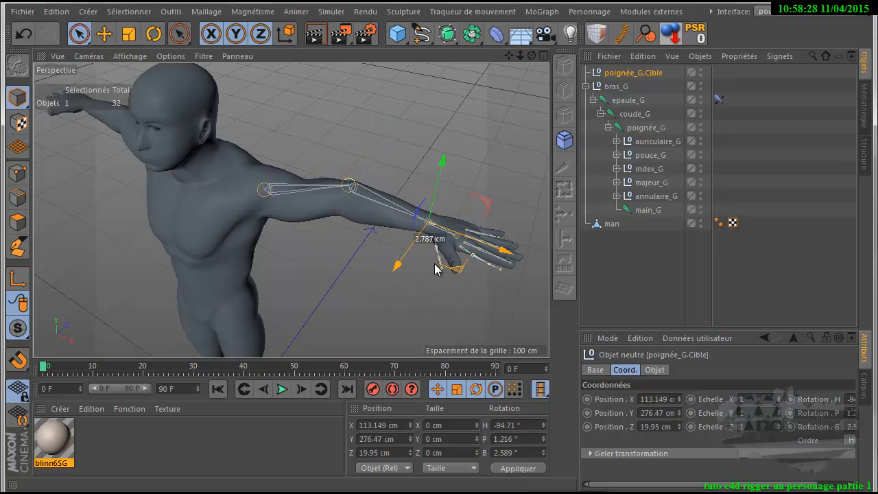
drag(447, 173, 398, 149)
click(23, 34)
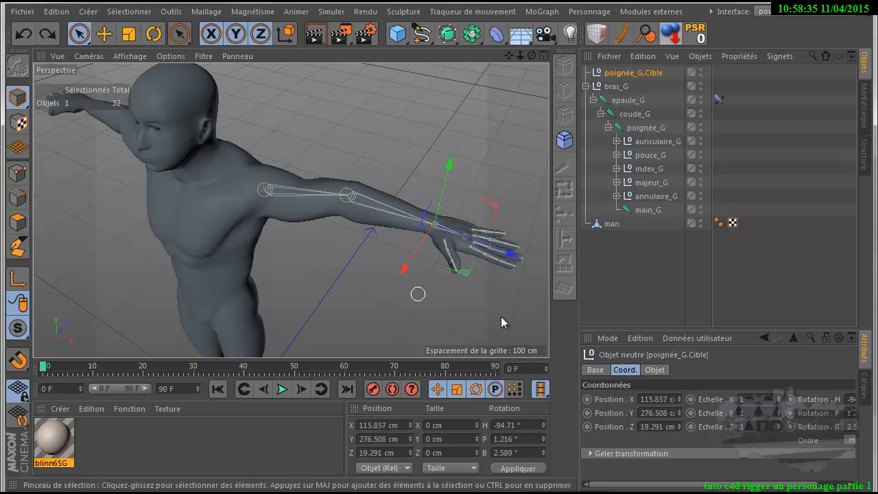
drag(490, 201, 412, 186)
click(24, 33)
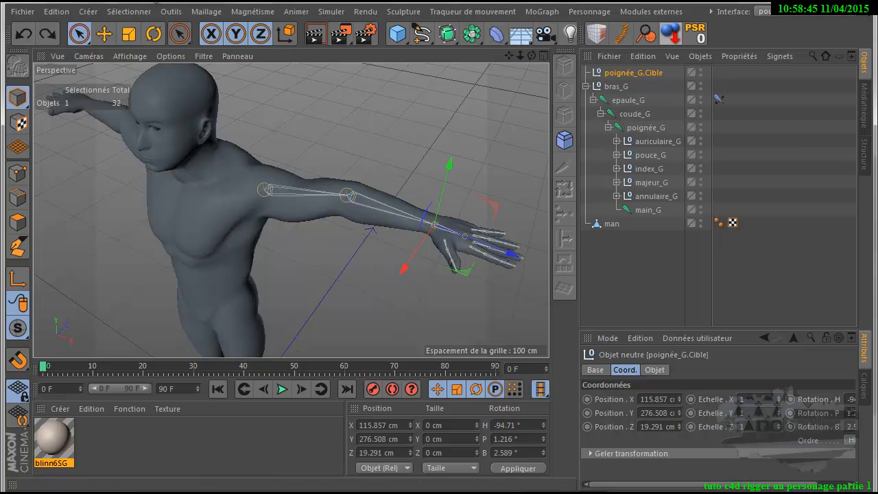
Try rotating poignée_G.Cible to test the wrist, and undo the rotation
click(153, 34)
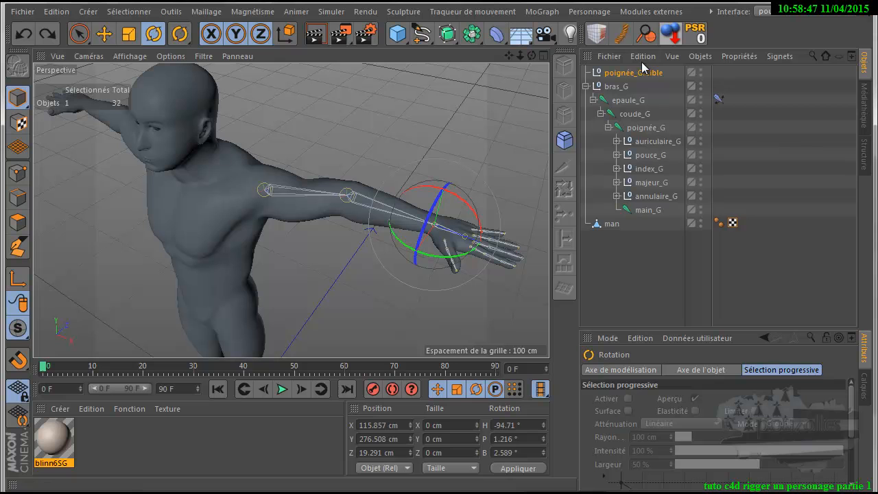
drag(476, 208, 466, 226)
click(24, 34)
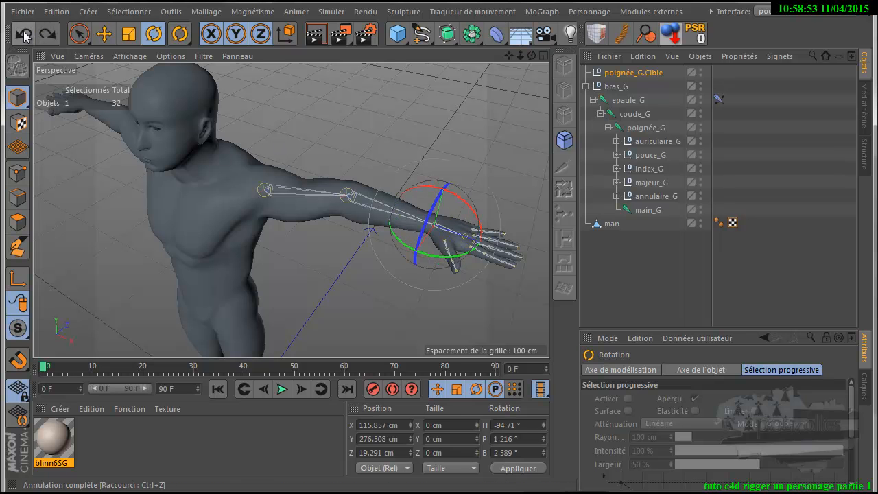
Create a null object and parent it under the poignée_G joint
click(631, 284)
drag(402, 34, 422, 55)
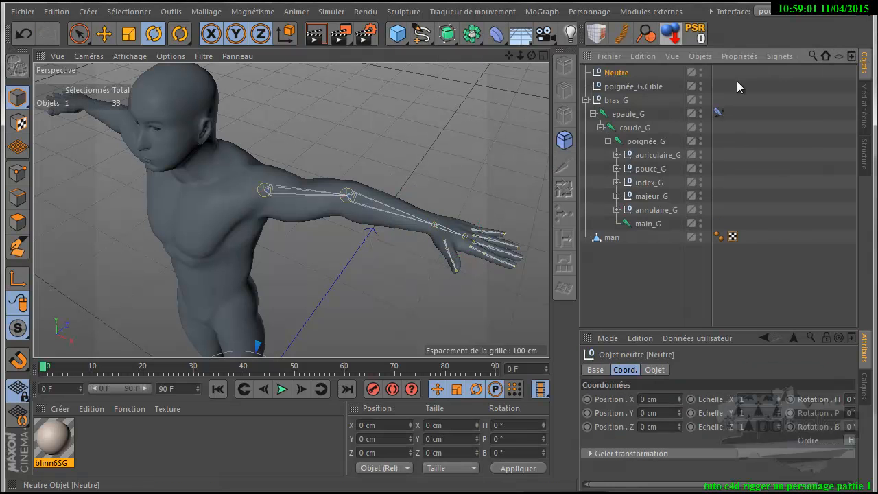
drag(613, 77, 641, 144)
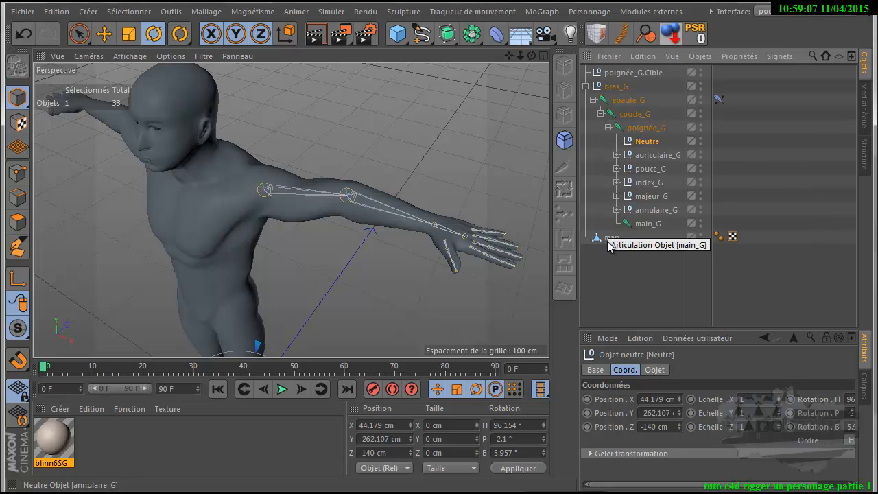
Set the new null's X, Y and Z position to 0 cm and its H, P and B rotation to 0°
click(662, 399)
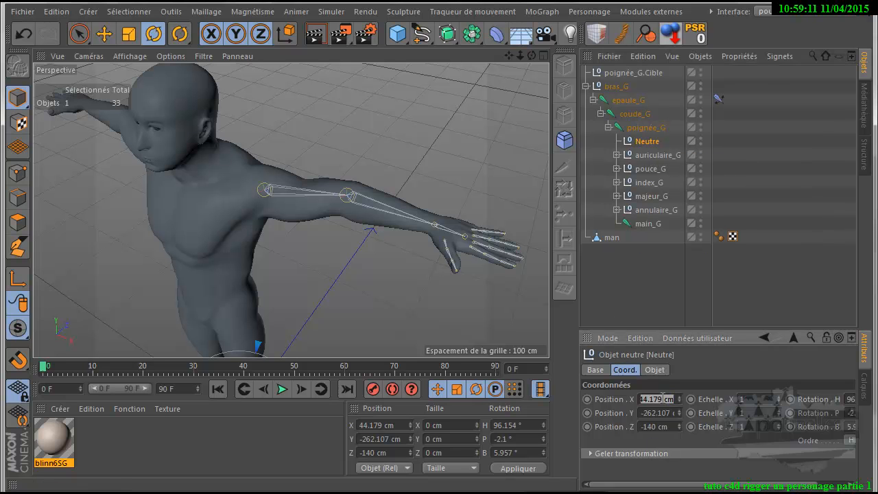
drag(579, 312, 492, 312)
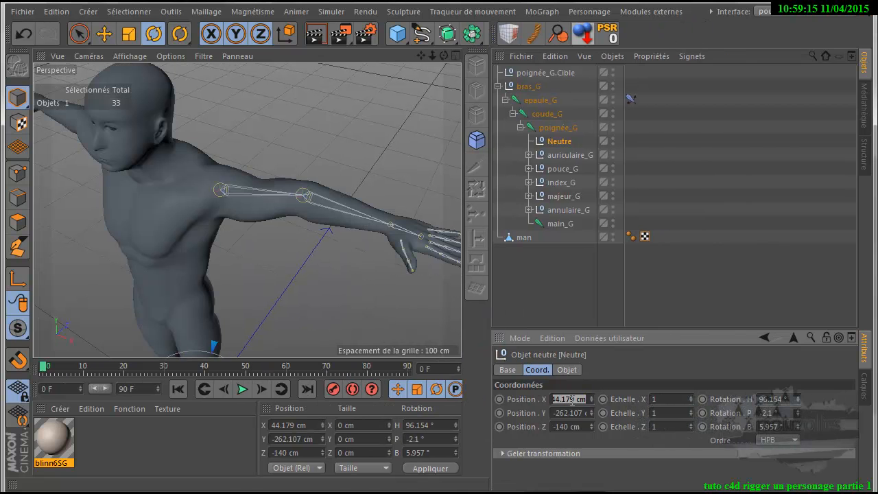
text(0)
key(Tab)
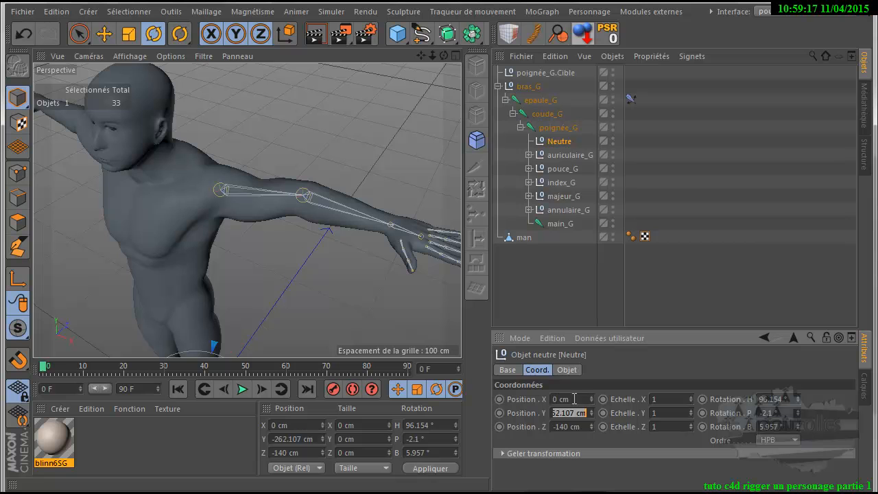
text(0)
key(Tab)
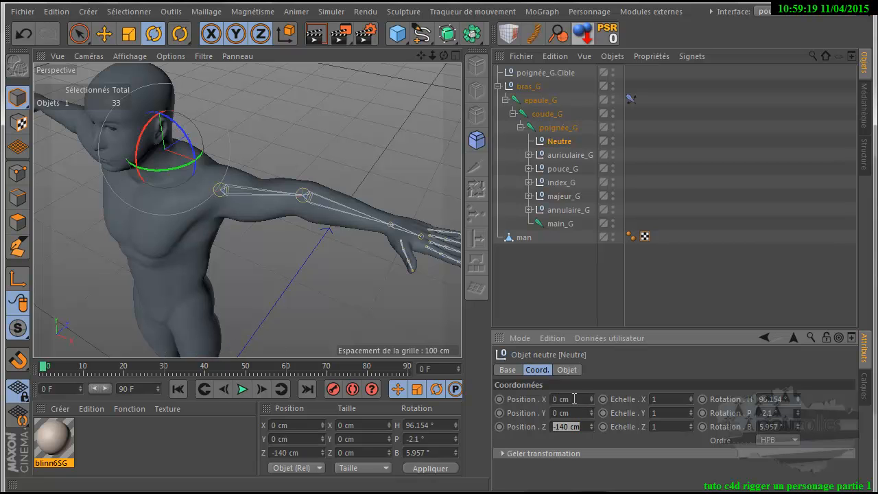
key(Tab)
key(Tab)
text(0)
key(Tab)
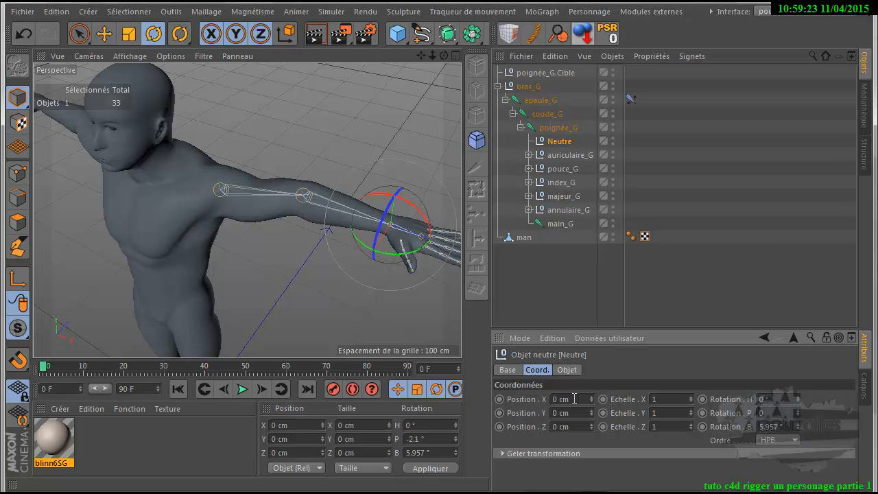
text(0)
key(Tab)
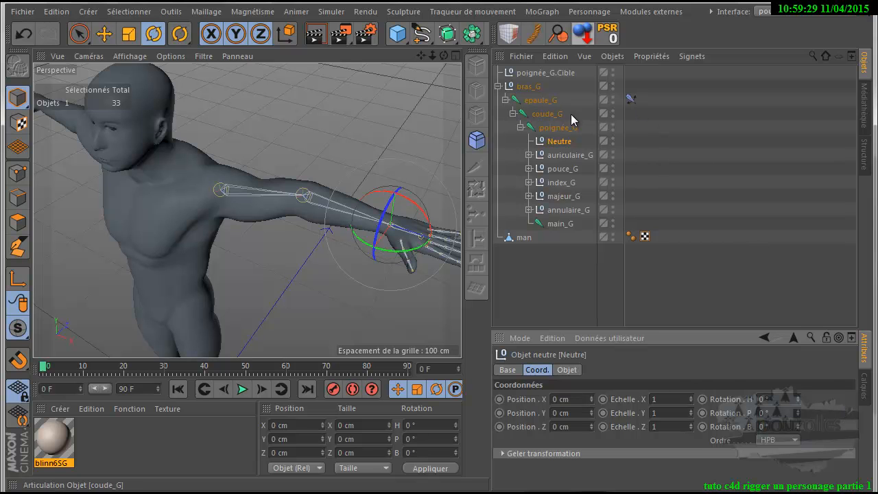
Move the null out of the arm hierarchy to root level and rename it ctrl main_G
drag(559, 146, 538, 74)
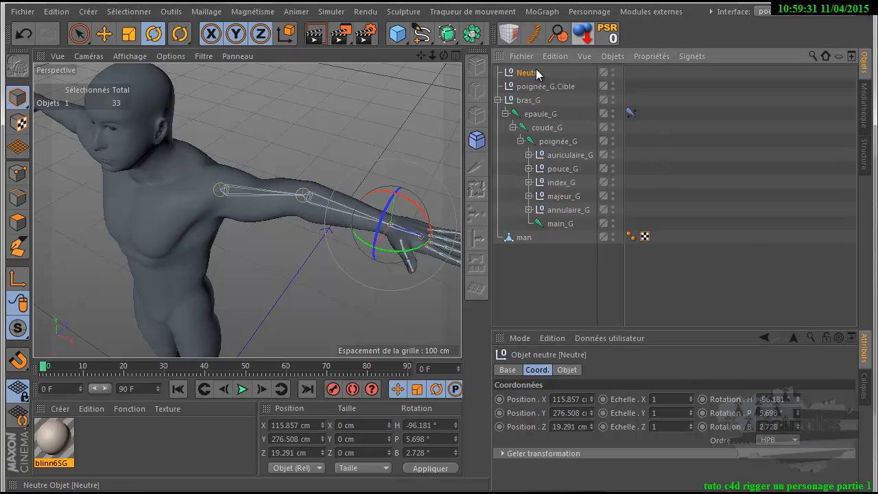
double_click(532, 73)
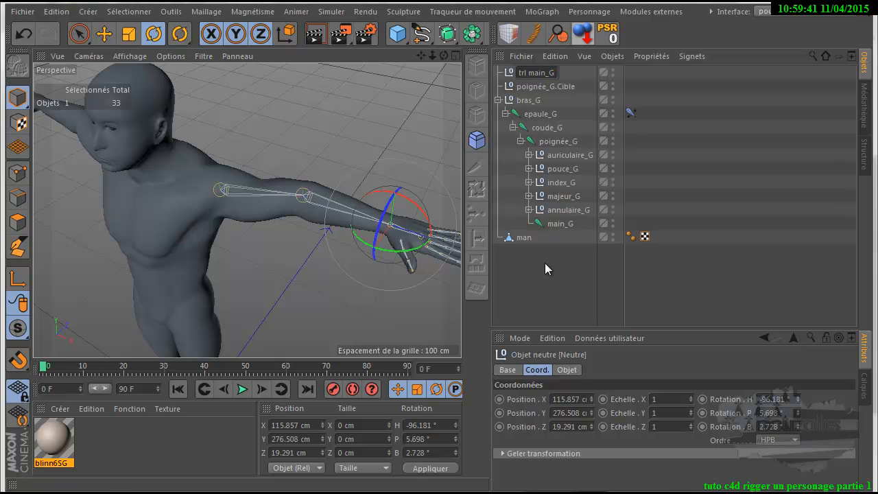
key(Return)
Parent poignée_G.Cible under ctrl main_G and select the controller
drag(536, 86, 540, 79)
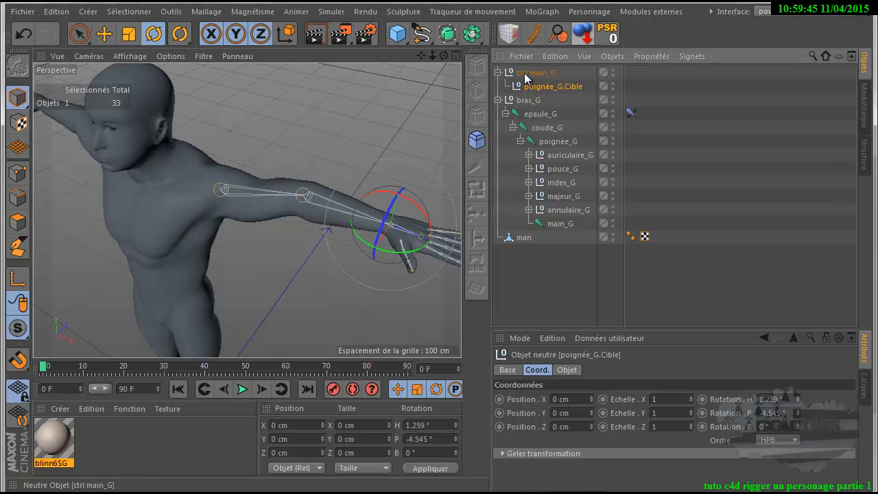
click(536, 74)
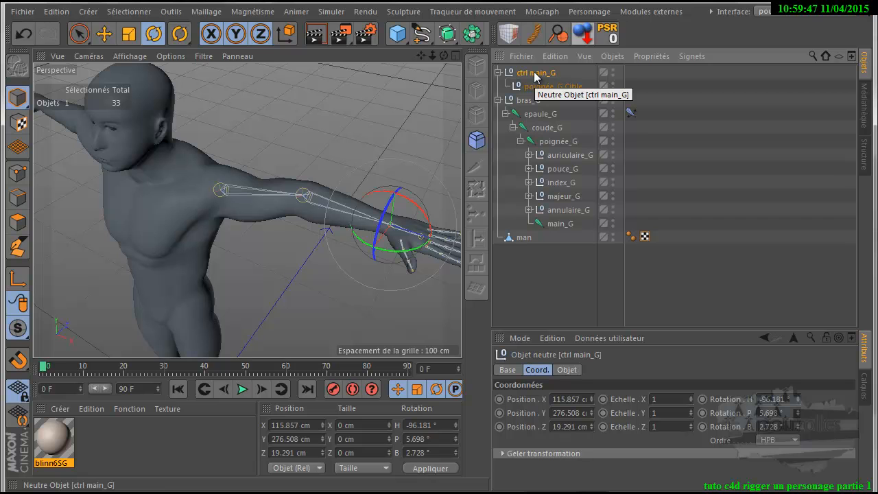
Try moving and rotating ctrl main_G to test how it drives the arm, undoing each transformation
click(104, 34)
mouse_move(363, 261)
mouse_down()
mouse_move(395, 257)
mouse_move(368, 257)
mouse_move(377, 260)
mouse_up()
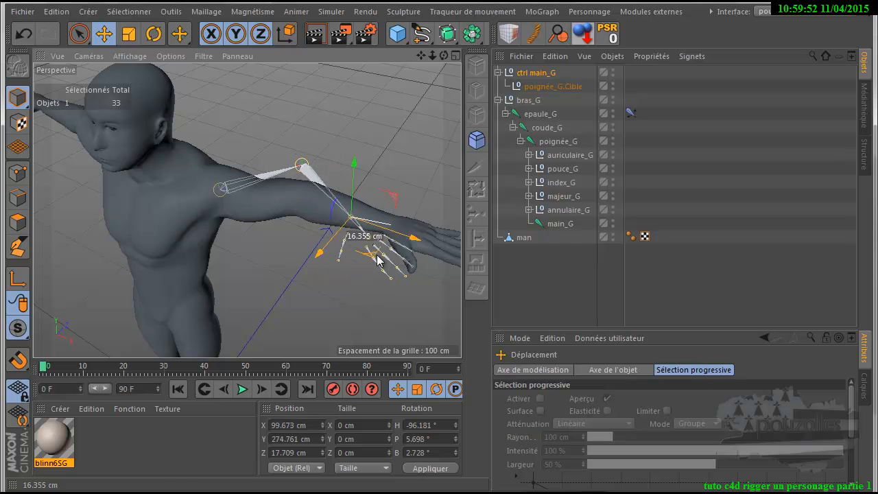
click(24, 34)
click(149, 34)
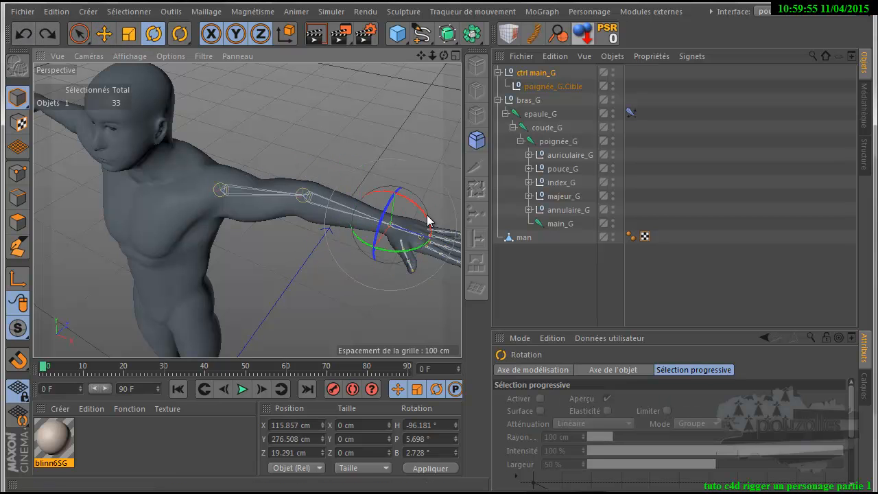
drag(428, 220, 431, 230)
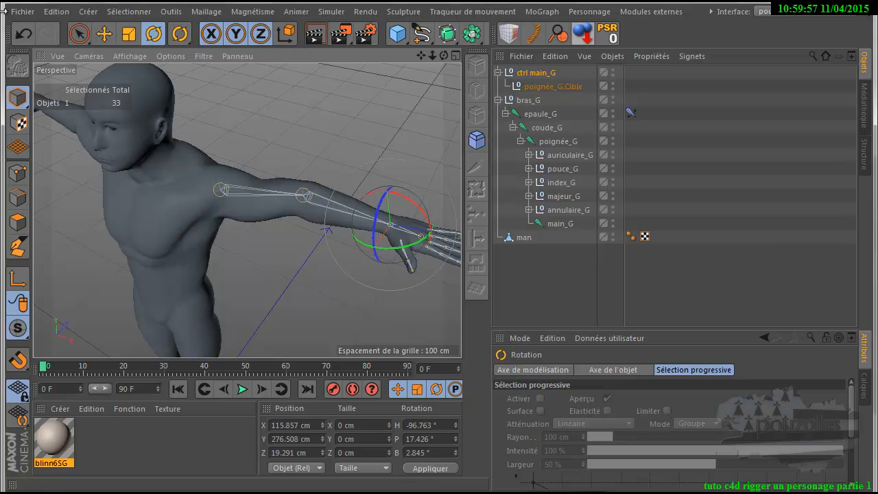
click(24, 36)
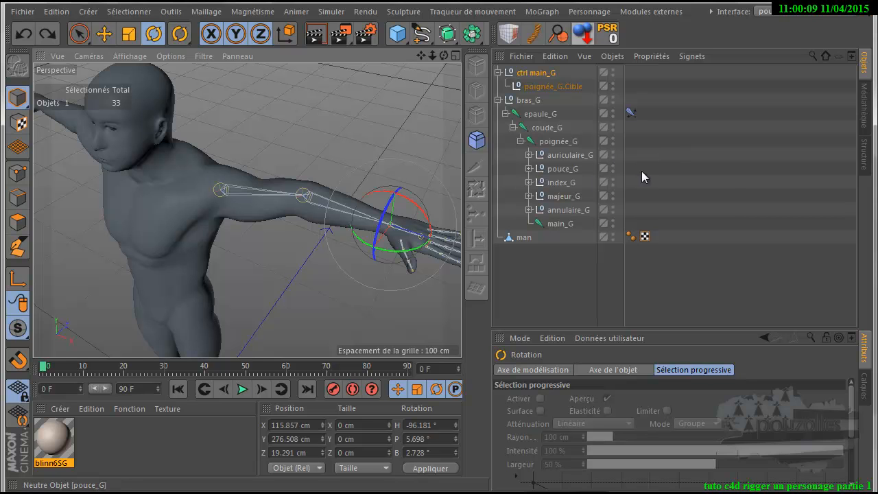
Add a Contrainte property to the poignée_G joint and activate its PER constraint
click(550, 144)
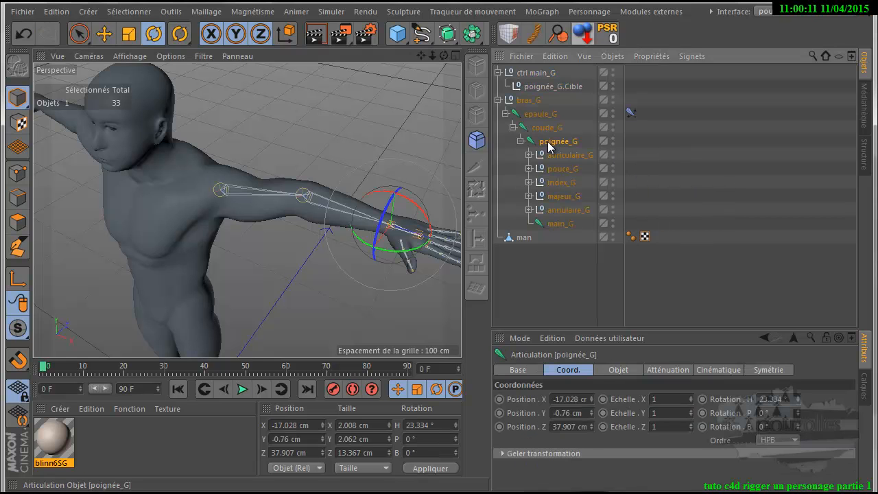
right_click(549, 145)
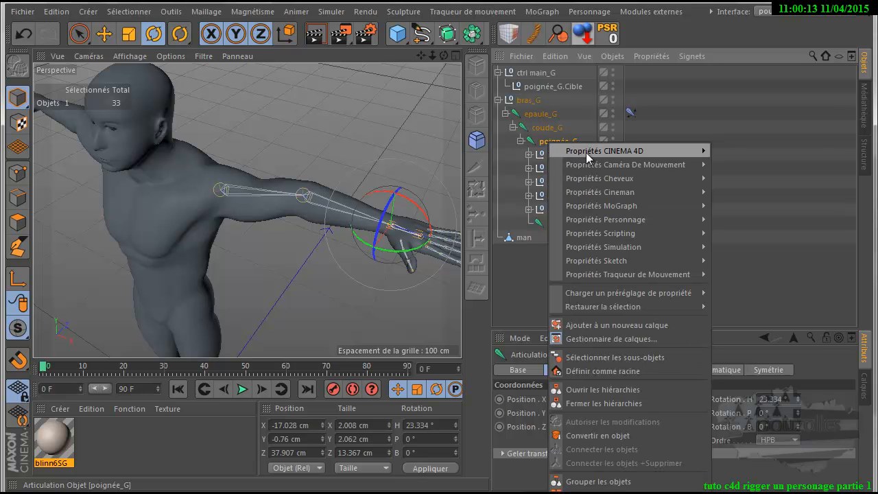
mouse_move(619, 246)
mouse_move(628, 221)
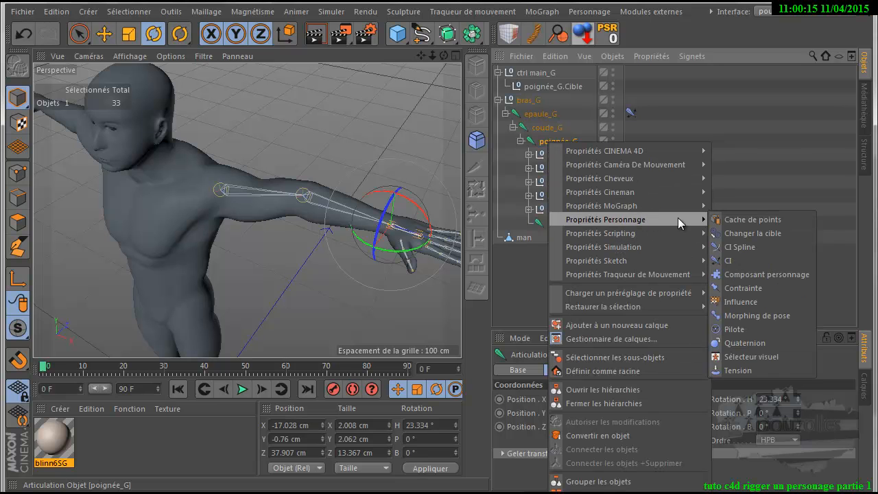
click(752, 289)
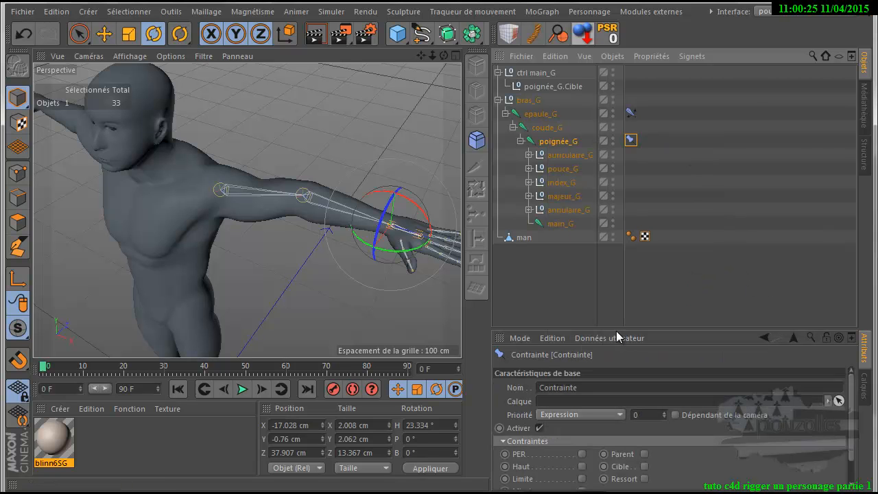
drag(668, 330, 665, 246)
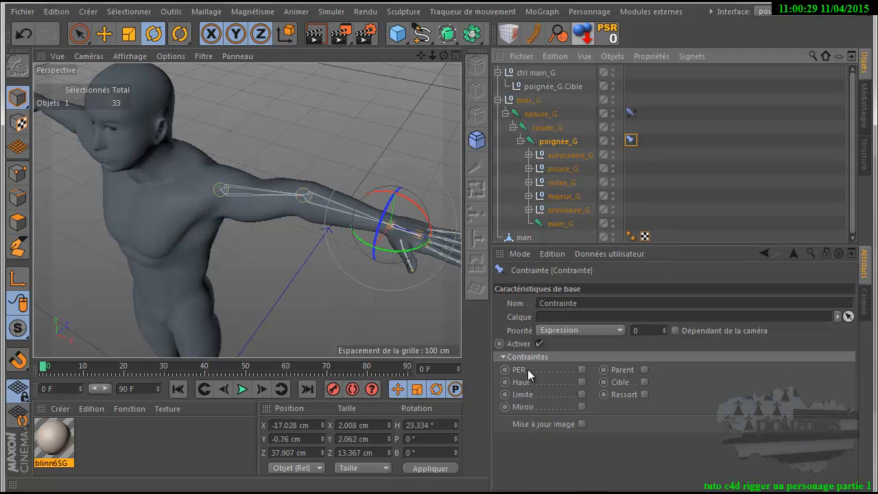
click(582, 369)
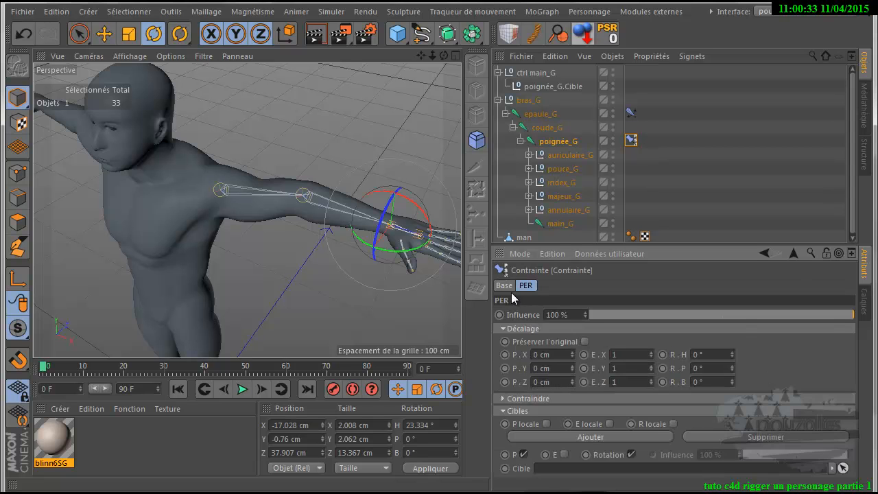
Assign ctrl main_G as the target of poignée_G's PER constraint
click(505, 285)
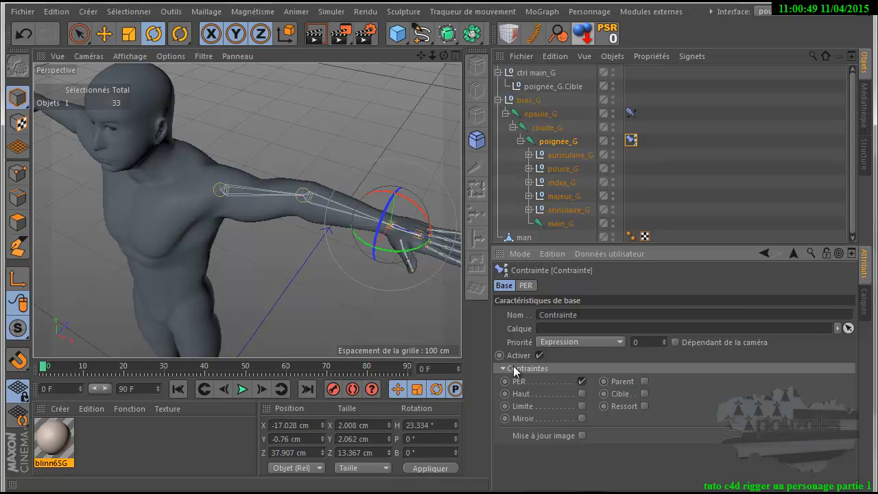
click(525, 286)
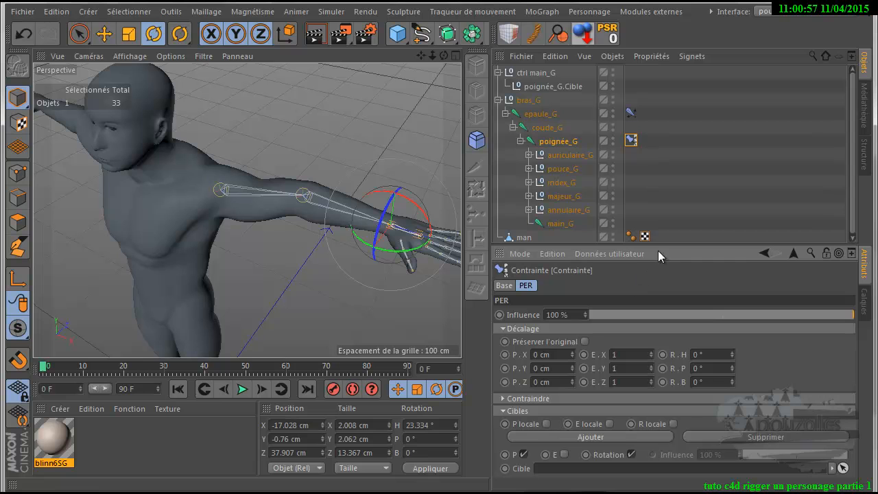
drag(663, 243, 660, 224)
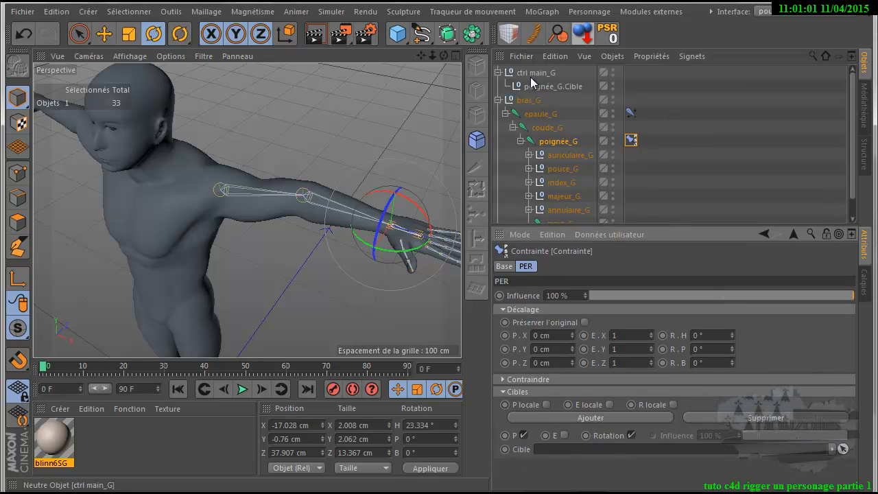
drag(532, 78, 599, 195)
drag(618, 427, 610, 447)
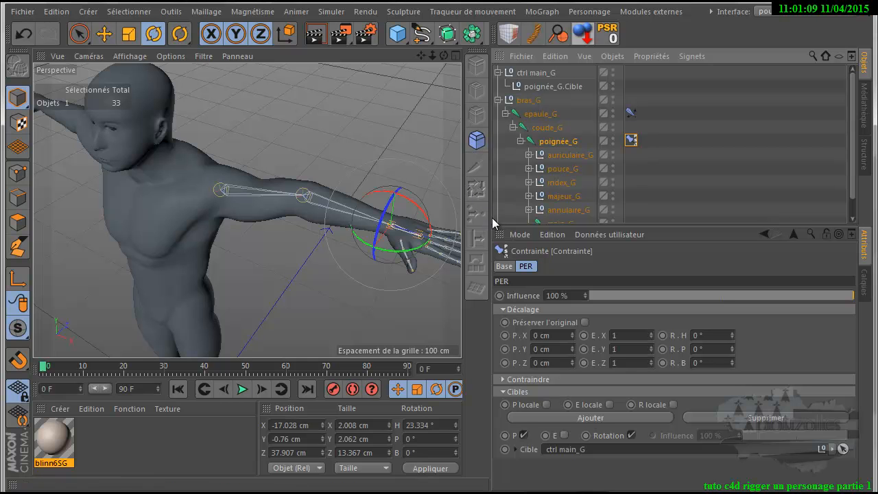
Try rotating ctrl main_G around different axes to test the wrist constraint, undoing each rotation
drag(489, 219, 588, 221)
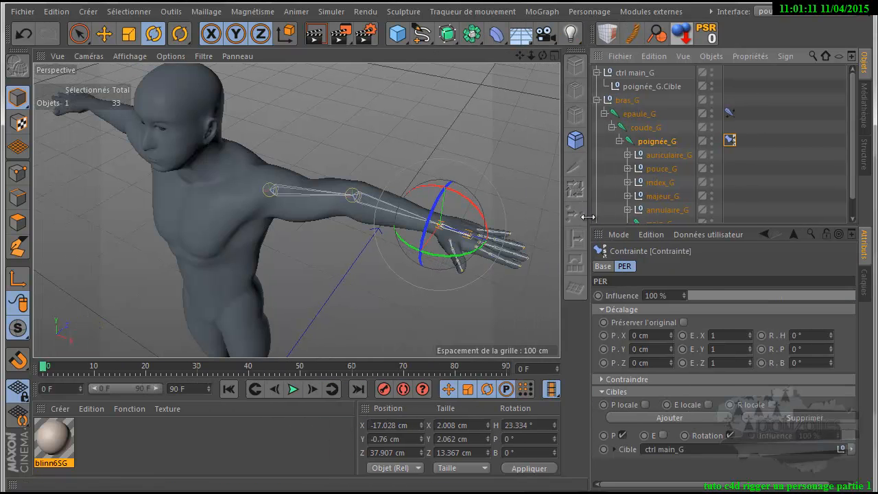
click(630, 74)
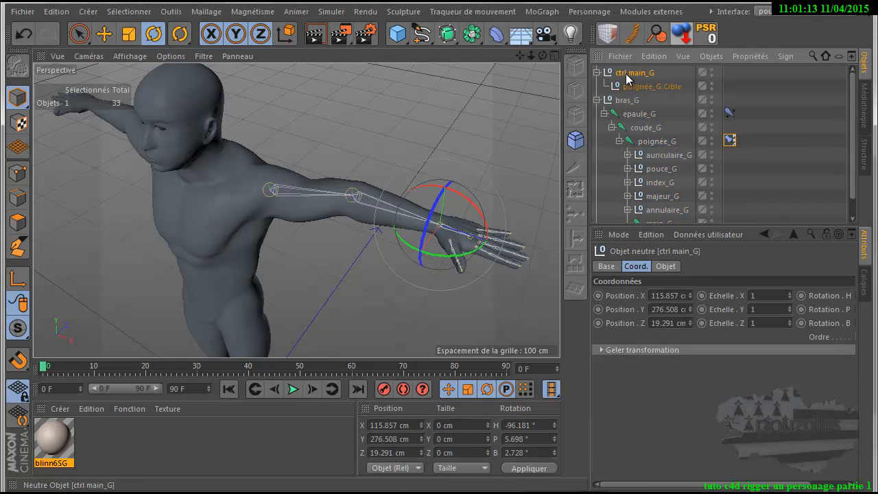
mouse_move(467, 207)
mouse_down()
mouse_move(485, 242)
mouse_move(463, 206)
mouse_up()
click(23, 36)
drag(474, 269, 398, 264)
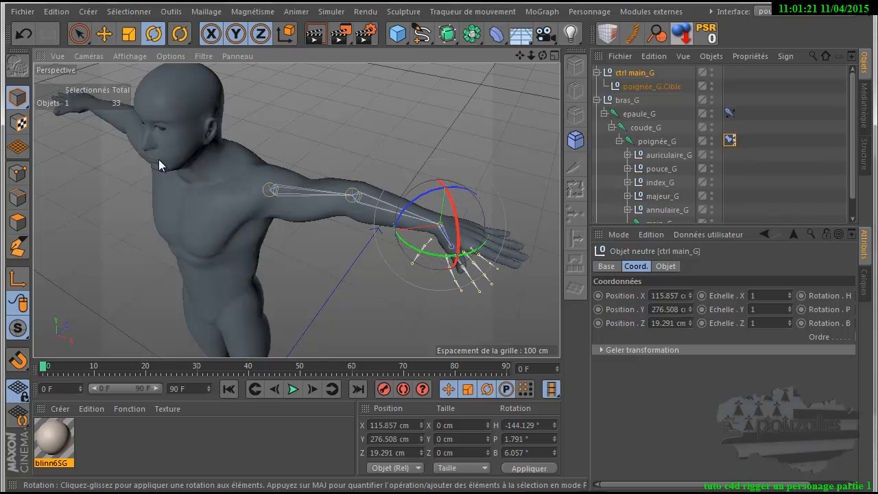
click(22, 36)
drag(473, 209, 473, 232)
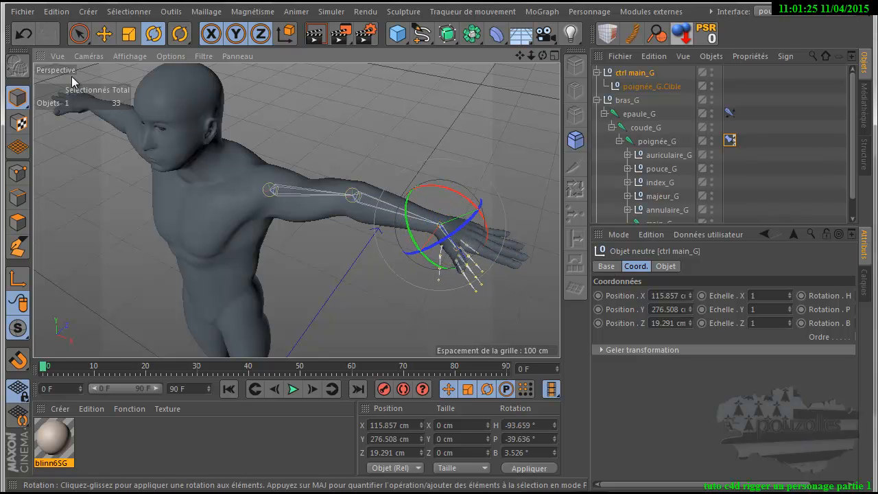
click(23, 36)
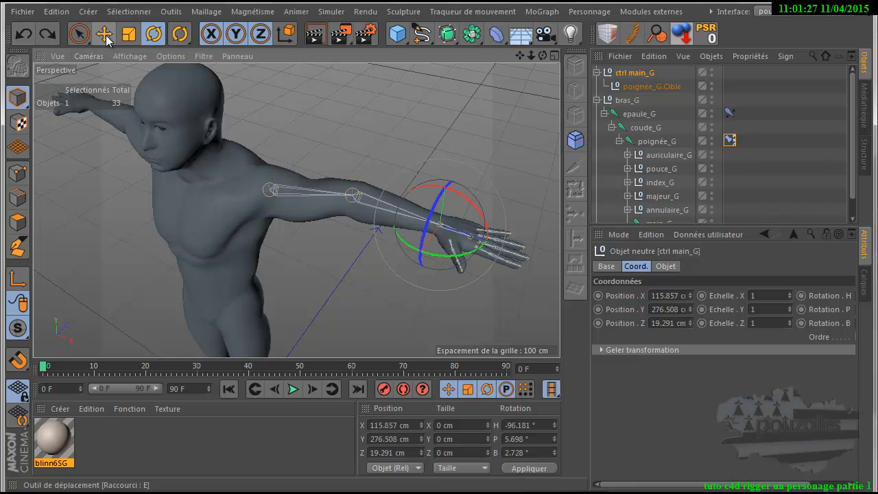
Try moving ctrl main_G toward the body and rotating it to test the arm and hand together, then undo the changes
click(105, 37)
drag(471, 270, 344, 292)
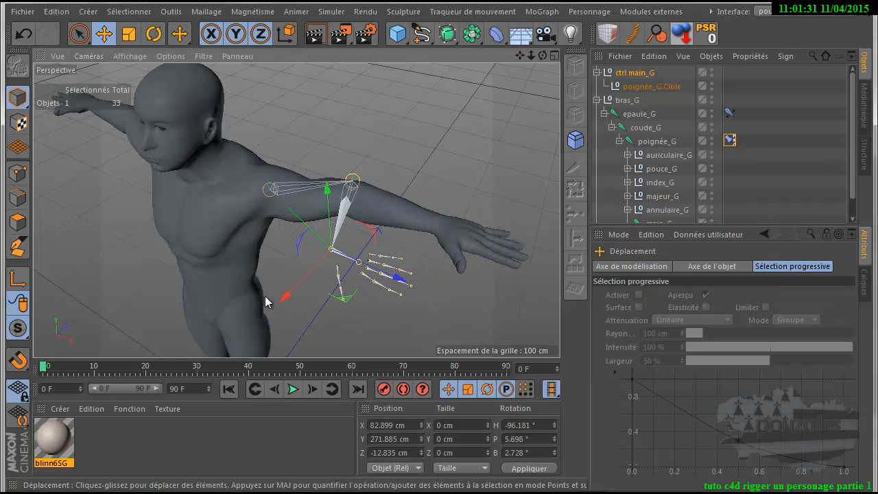
click(154, 34)
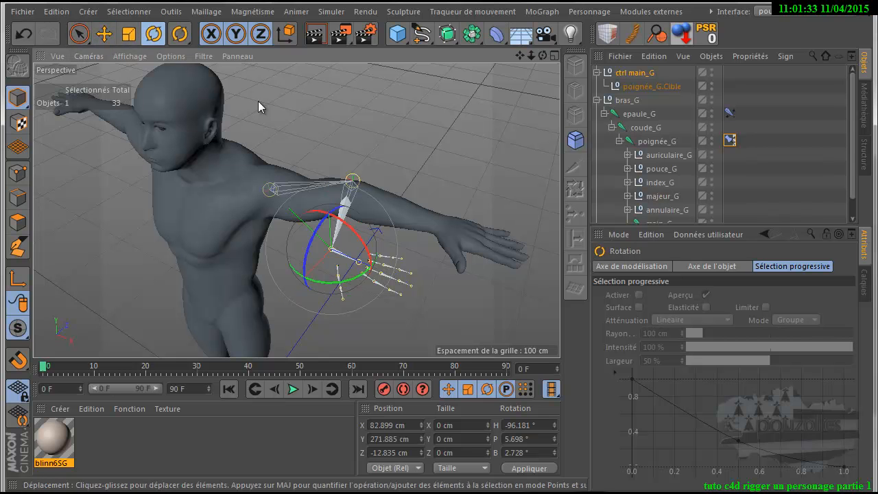
drag(352, 284, 289, 288)
drag(330, 218, 344, 199)
alt+drag(439, 314, 439, 315)
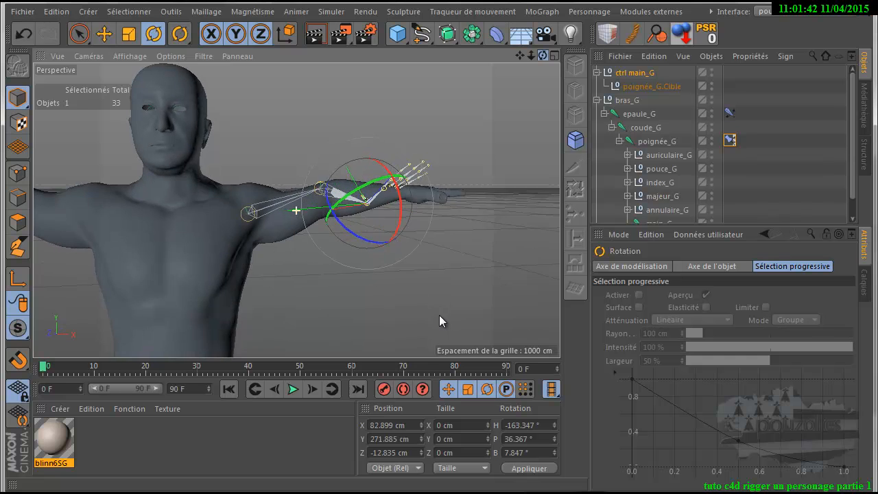
click(23, 34)
click(22, 33)
click(23, 33)
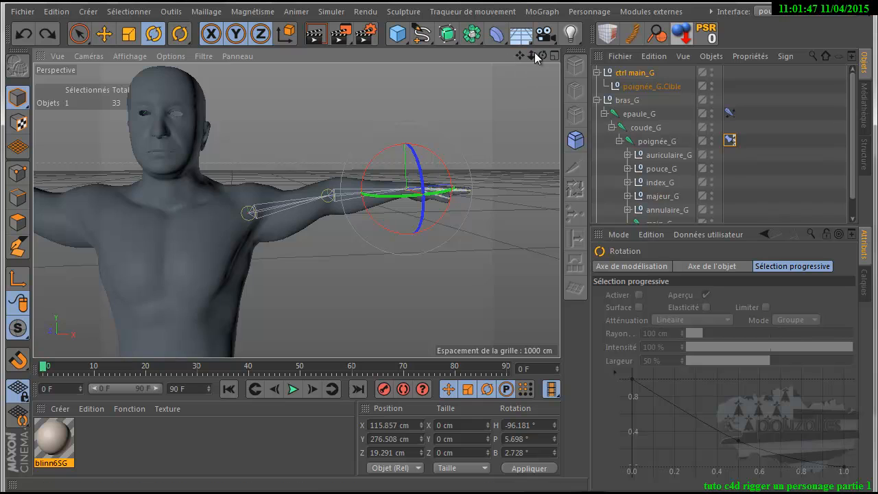
Examine the arm rig from other angles and review the poignée_G joint and ctrl main_G controller in the hierarchy
drag(542, 55, 440, 314)
middle_click(442, 299)
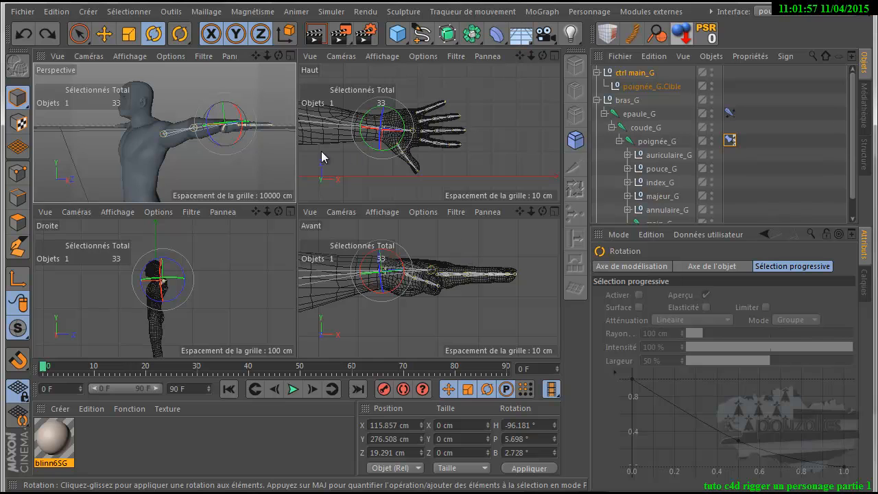
middle_click(214, 163)
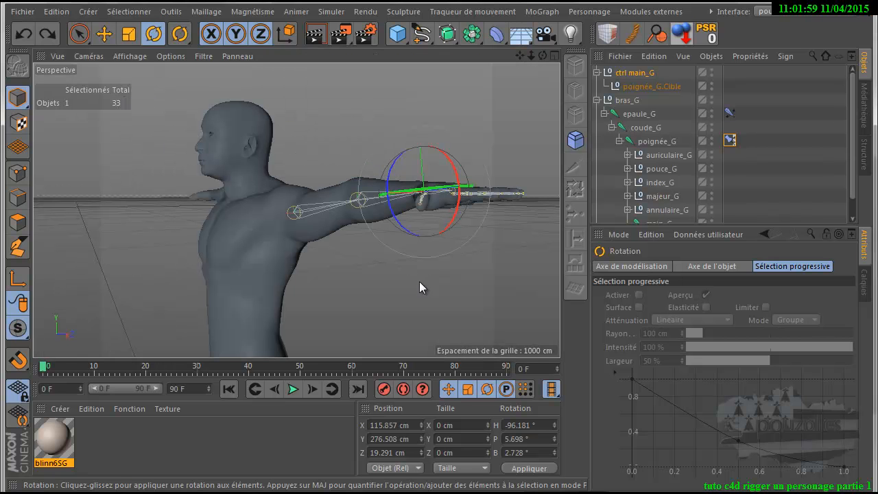
click(681, 232)
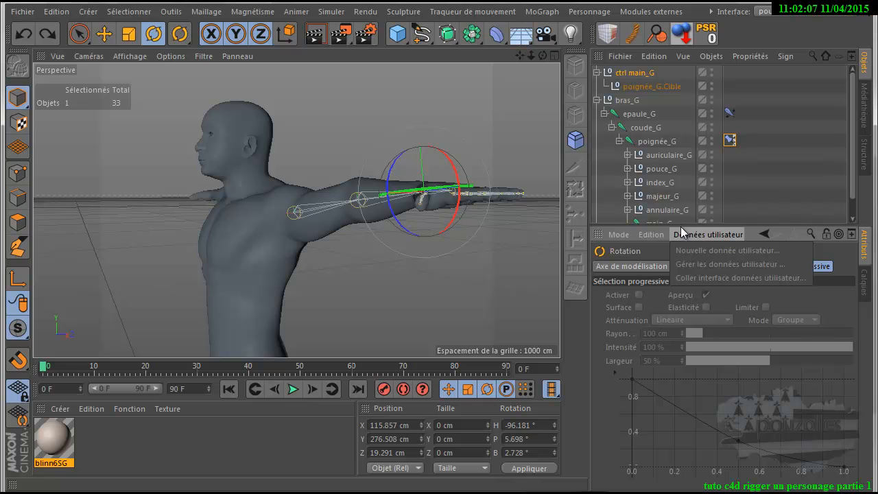
click(779, 224)
drag(775, 228, 773, 266)
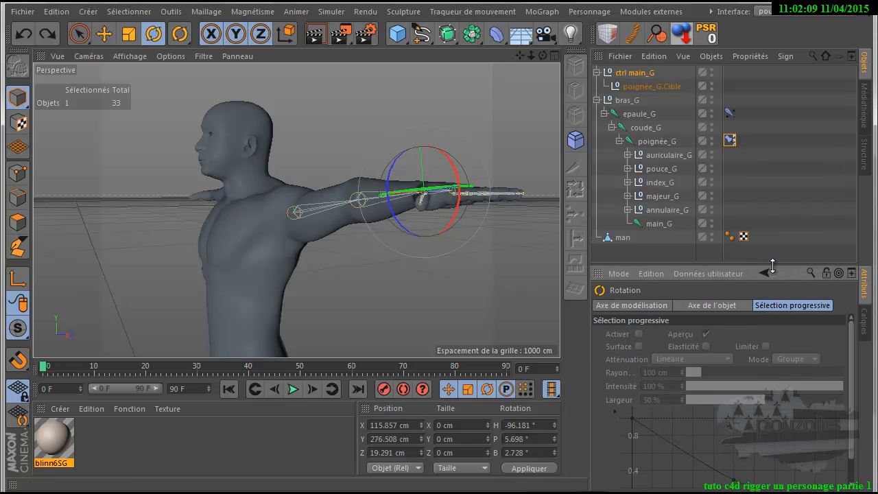
click(653, 142)
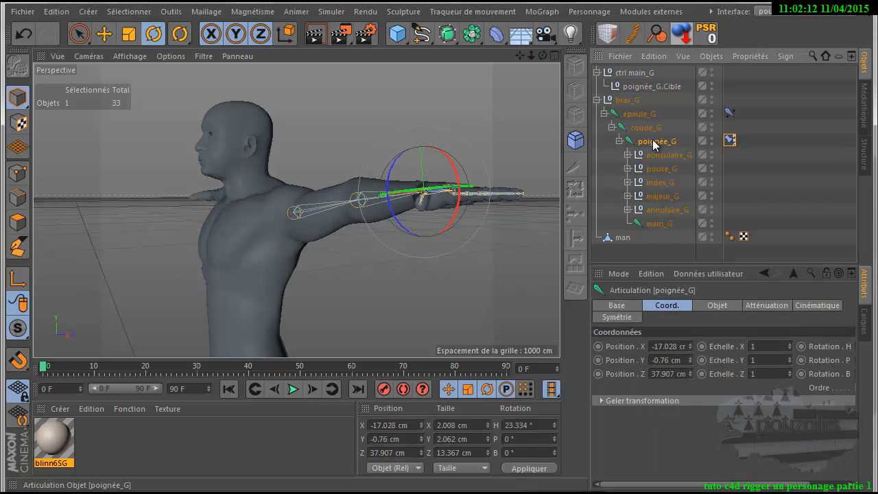
click(632, 72)
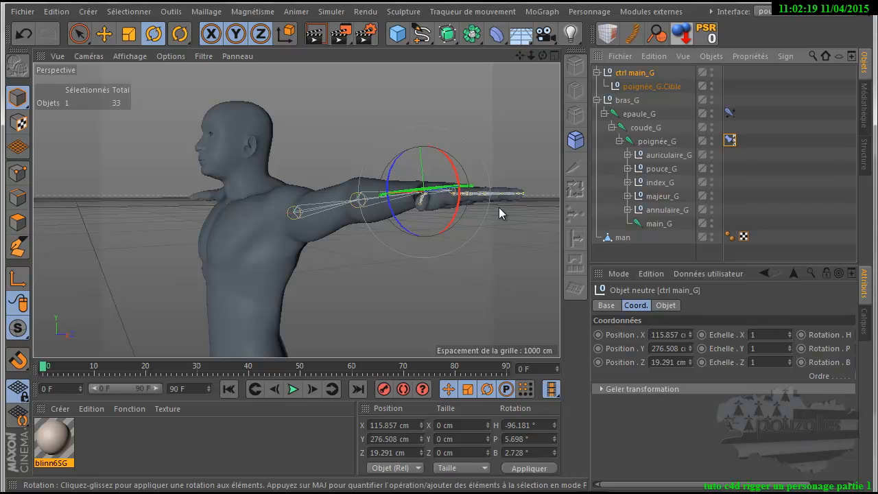
mouse_move(542, 55)
mouse_down()
mouse_move(438, 314)
mouse_move(498, 195)
mouse_up()
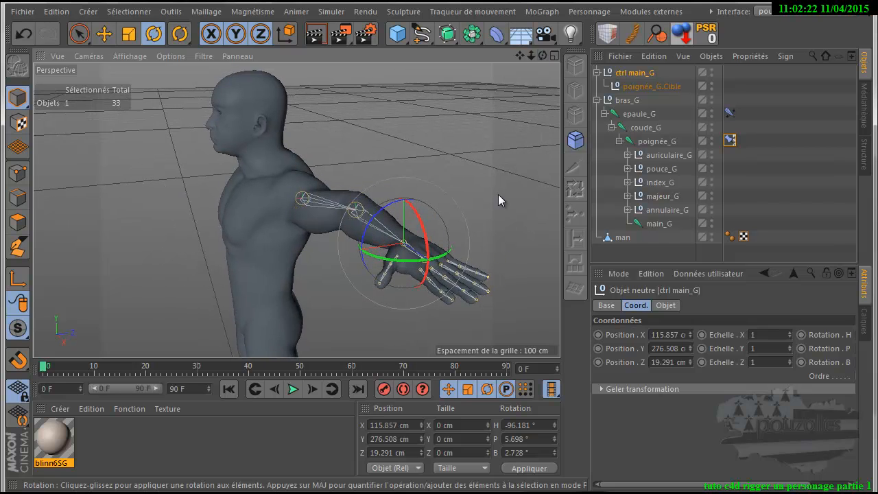
Collapse the bras_G and ctrl main_G hierarchies, leaving the controller selected
click(507, 249)
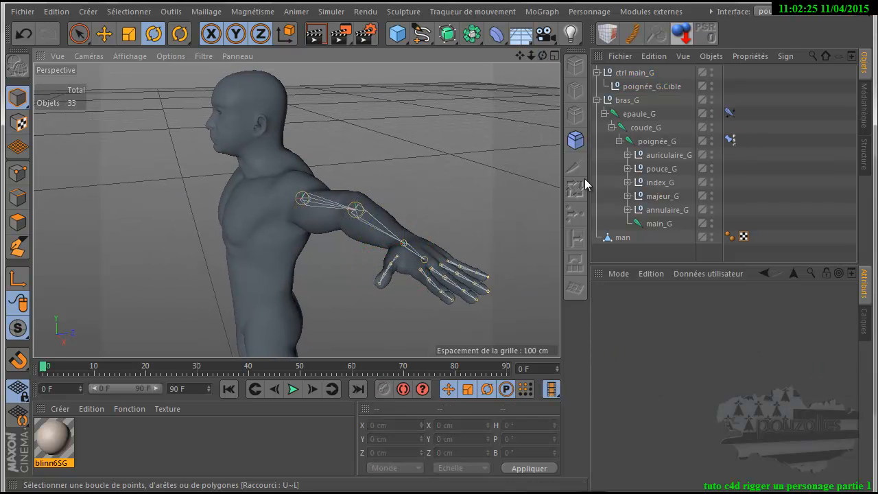
click(597, 99)
click(626, 73)
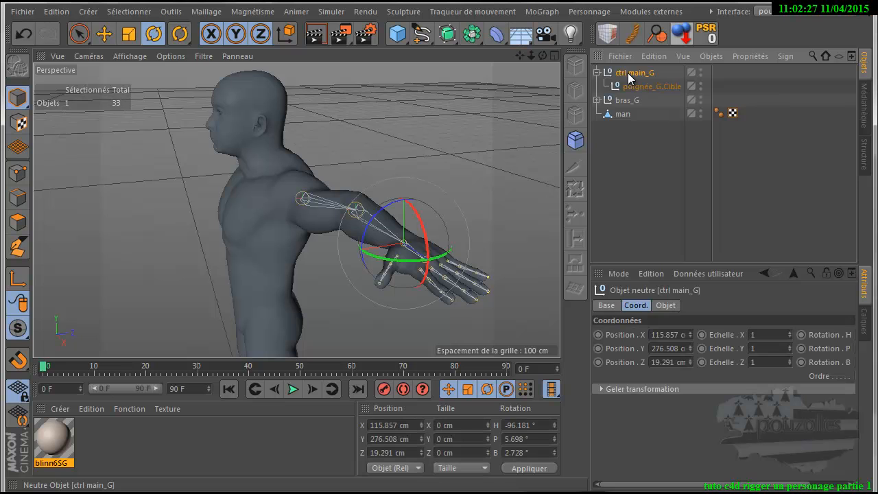
click(597, 72)
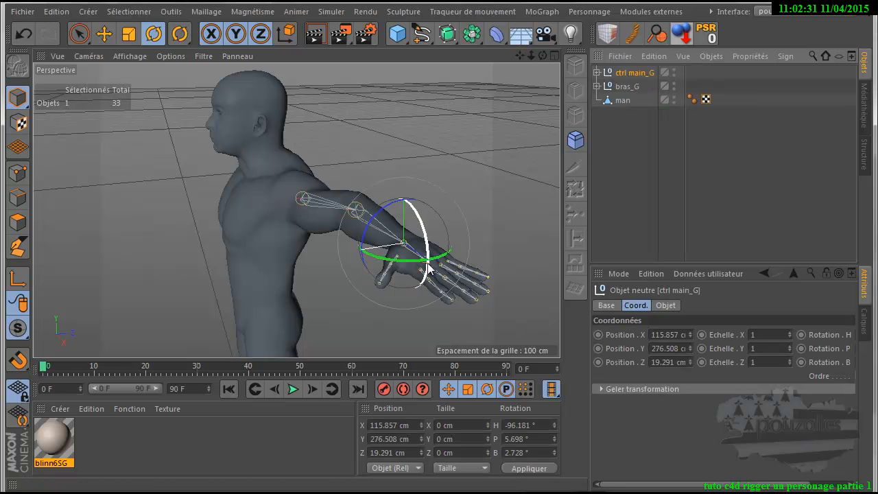
Try posing the arm by moving and rotating only ctrl main_G, then undo the transformations
click(104, 34)
click(632, 73)
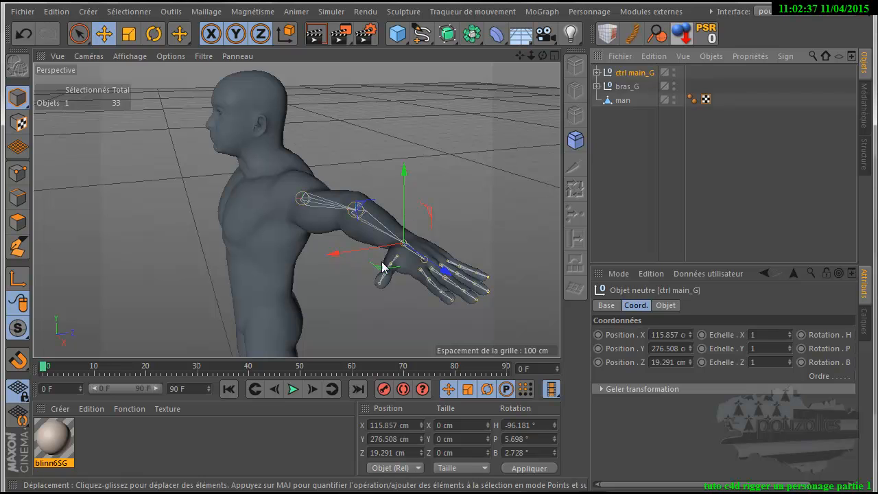
drag(382, 267, 234, 160)
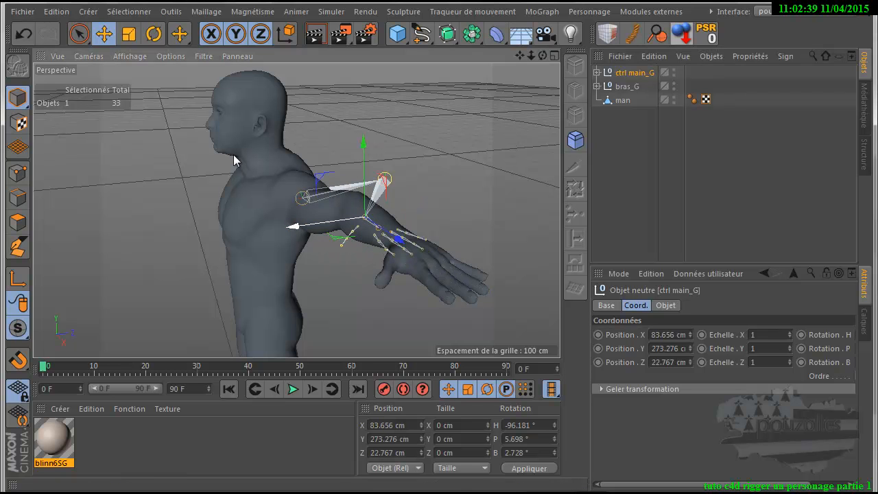
click(154, 34)
drag(371, 237, 340, 239)
click(26, 33)
click(25, 34)
click(23, 37)
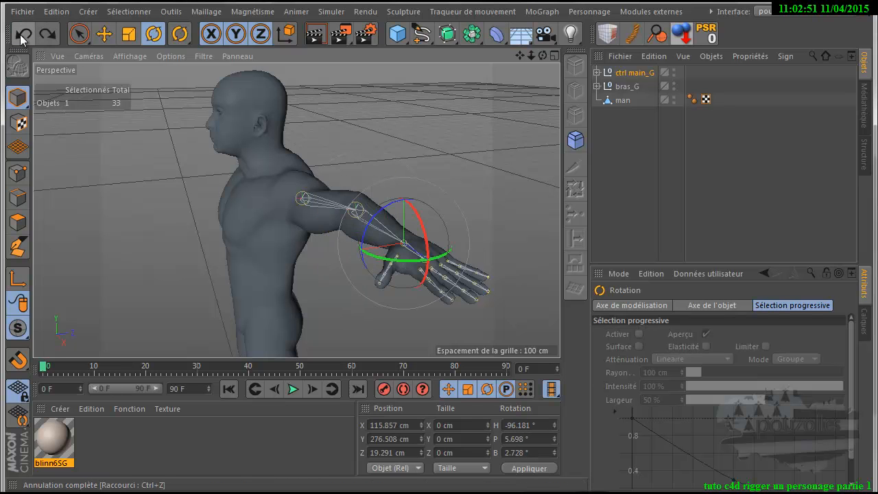
Expand the bras_G hierarchy to show the arm and finger joints
click(624, 153)
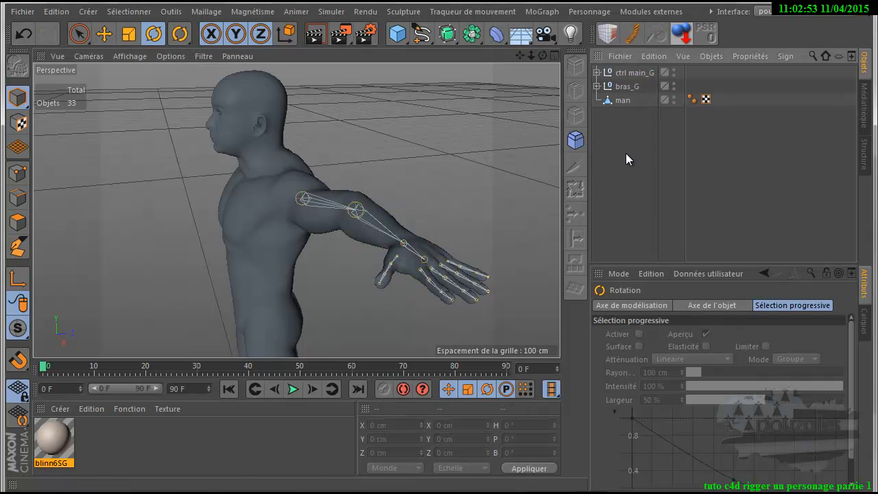
click(439, 294)
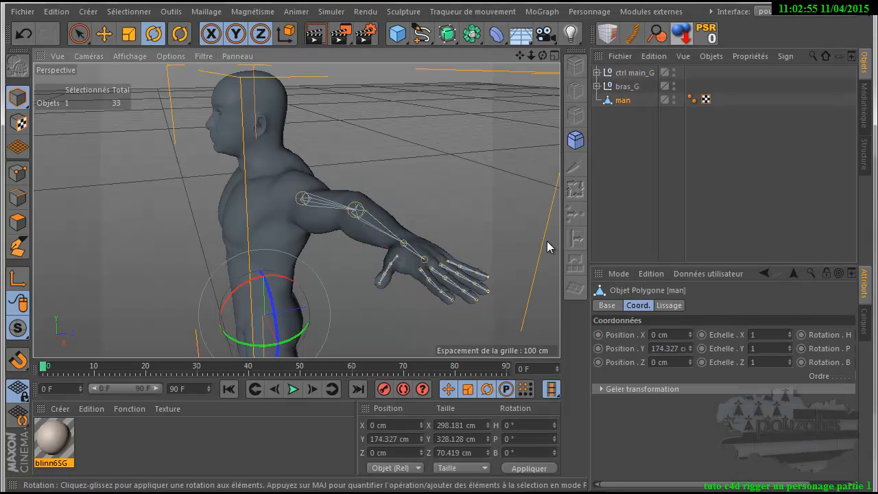
click(597, 86)
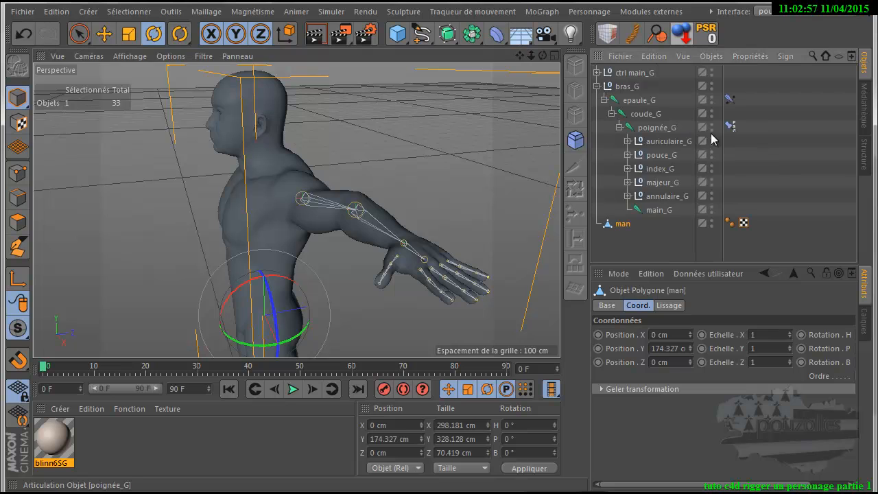
Reorder the finger nulls under poignée_G so that auriculaire_G comes directly after annulaire_G
click(657, 145)
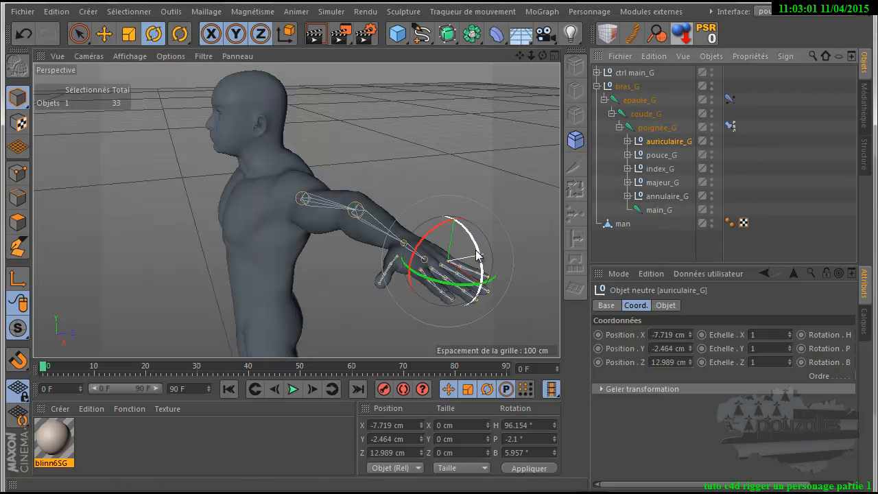
key(o)
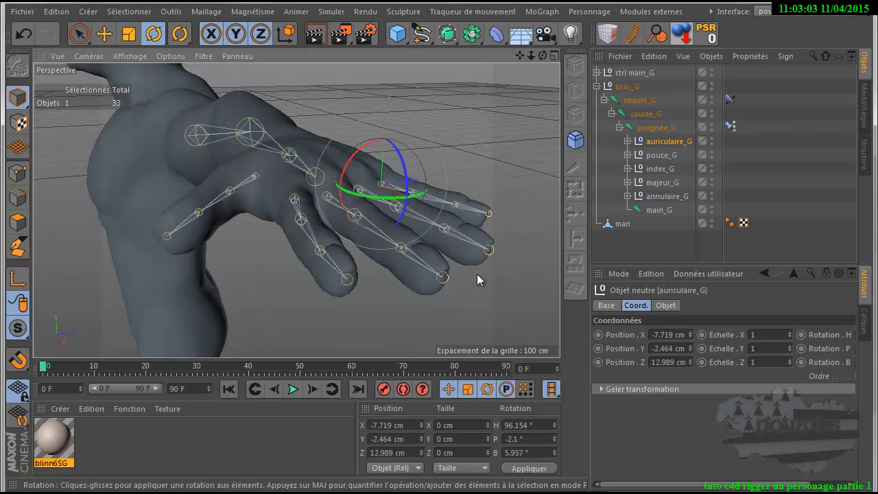
click(297, 204)
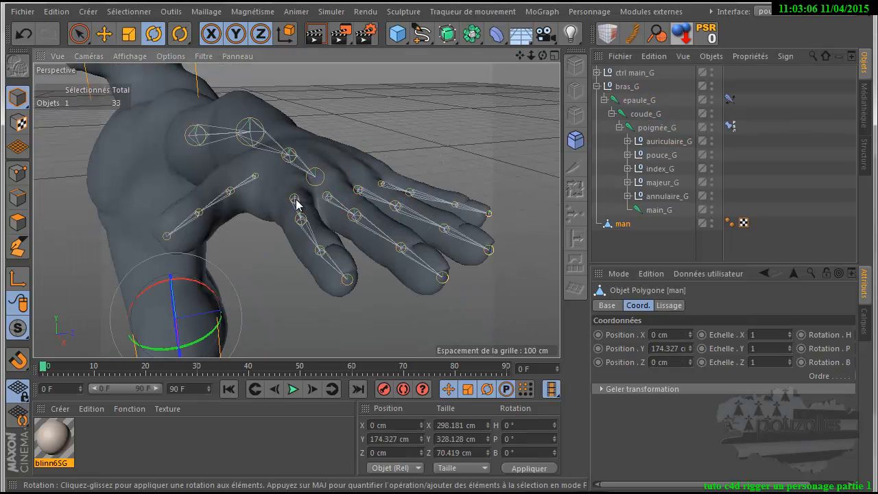
drag(659, 142, 673, 204)
Try bending the middle finger upward by rotating majeur_G to a bank of about -35°, then undo the rotation
click(659, 156)
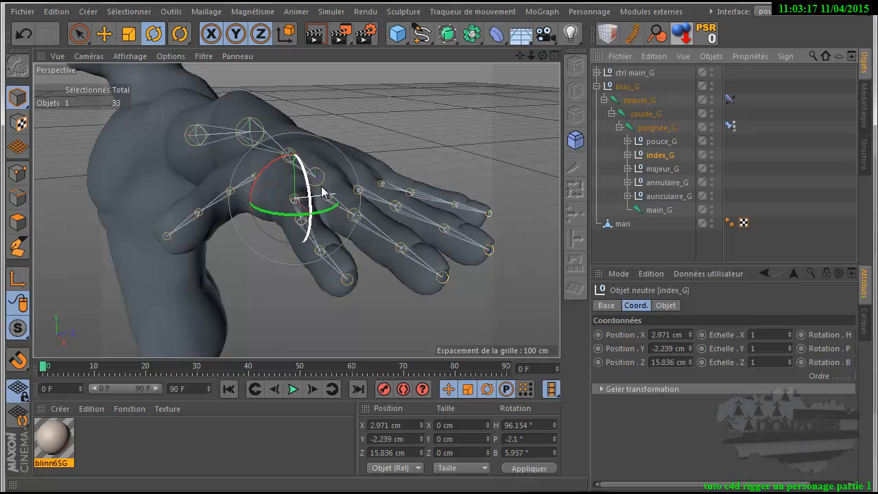
click(663, 169)
drag(346, 177, 335, 115)
mouse_move(542, 56)
mouse_down()
mouse_move(439, 315)
mouse_move(531, 62)
mouse_up()
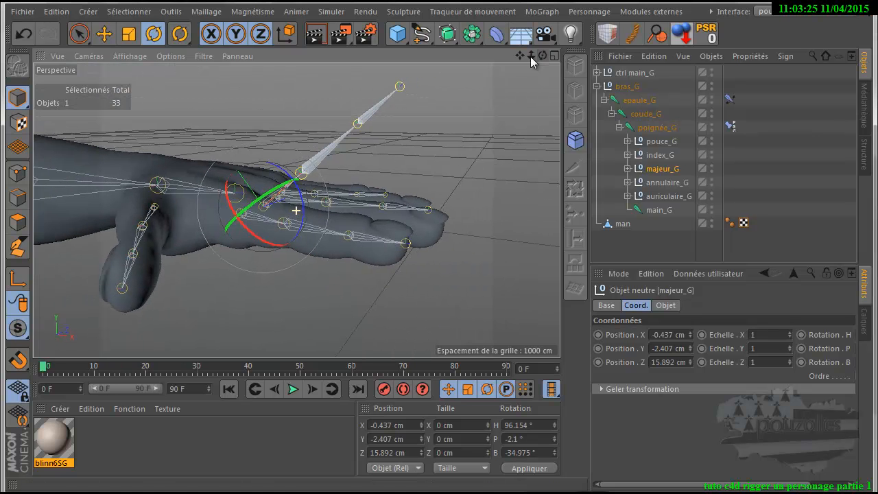
key(ctrl+z)
key(ctrl+z)
click(24, 35)
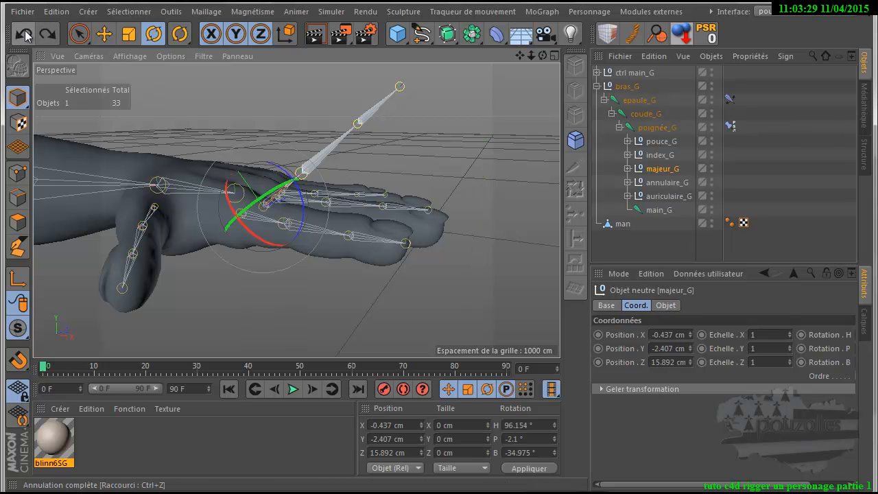
click(31, 35)
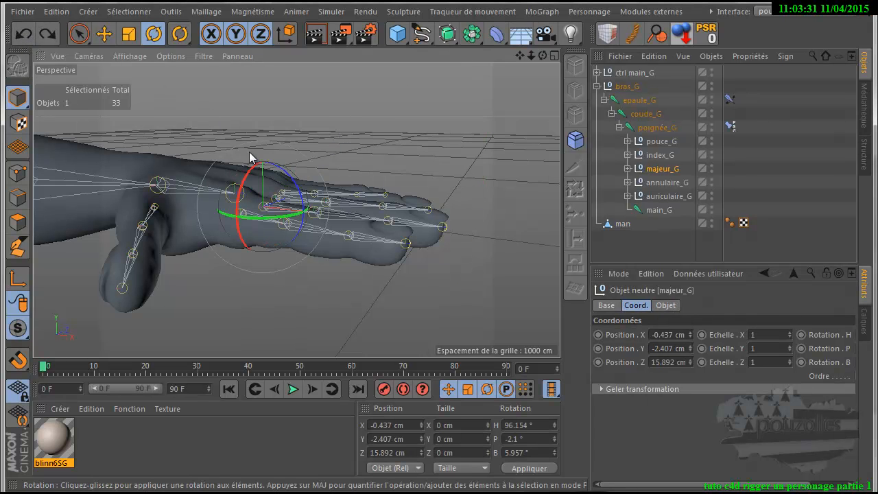
Try bending the middle finger downward by rotating majeur_G to a bank of about 51°, then undo the finger rotations
drag(285, 180, 319, 268)
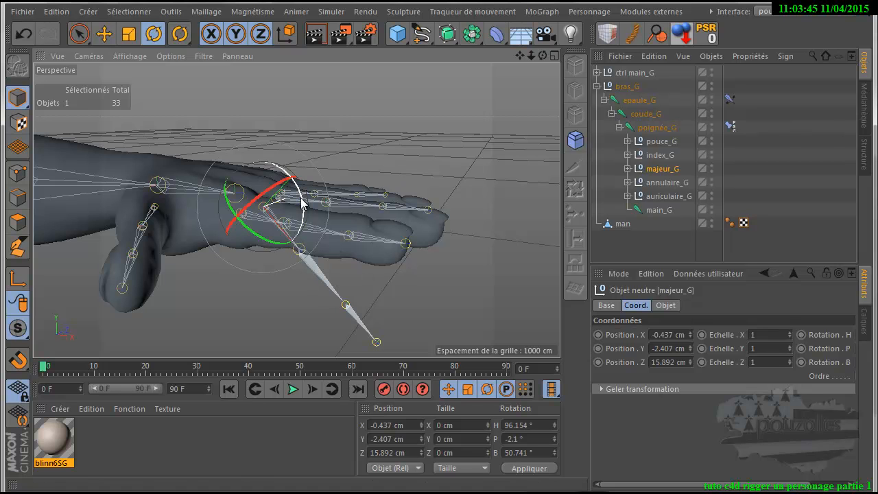
drag(302, 203, 294, 147)
click(22, 36)
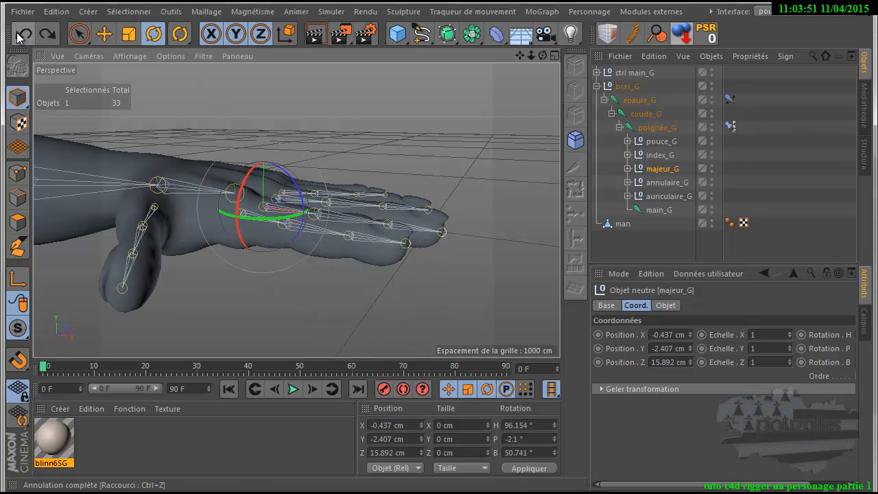
click(19, 37)
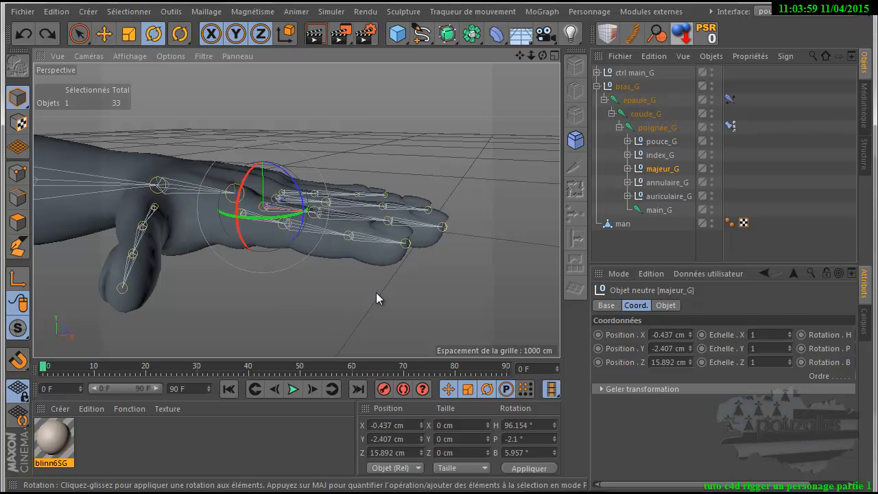
Deselect all objects and examine the whole left arm and hand rig on the character
click(686, 247)
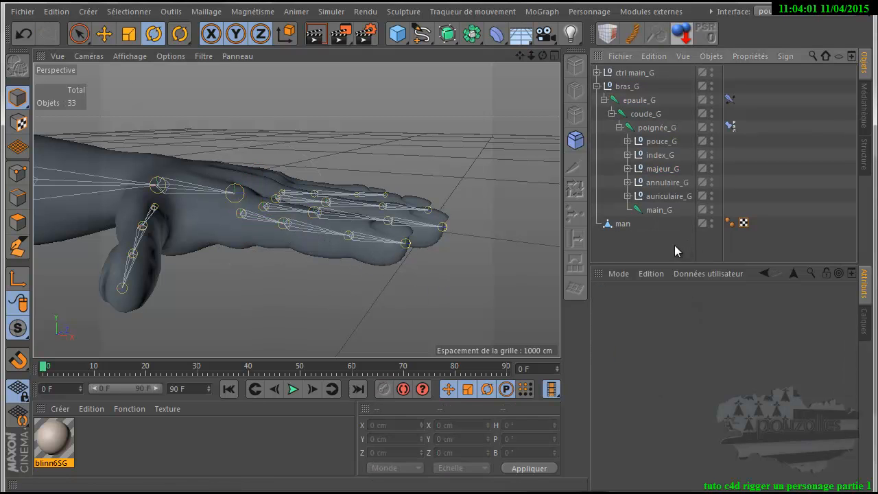
scroll(379, 265, down, 5)
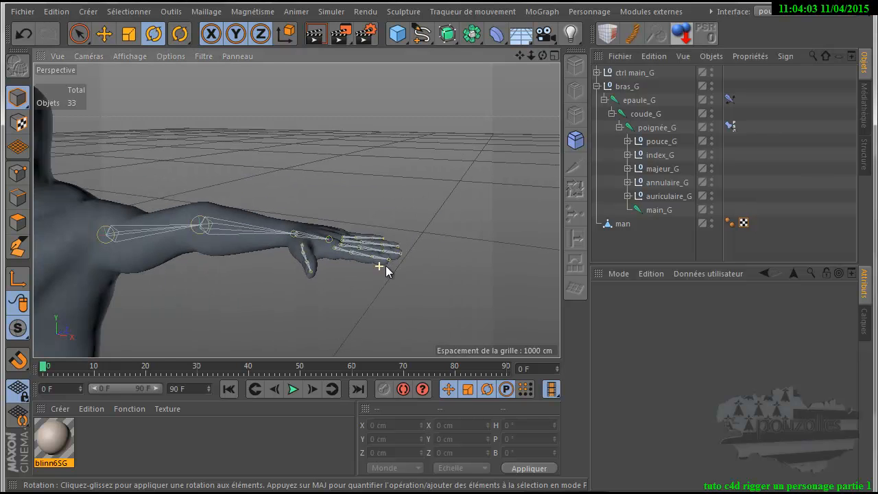
scroll(379, 266, down, 5)
drag(520, 57, 439, 320)
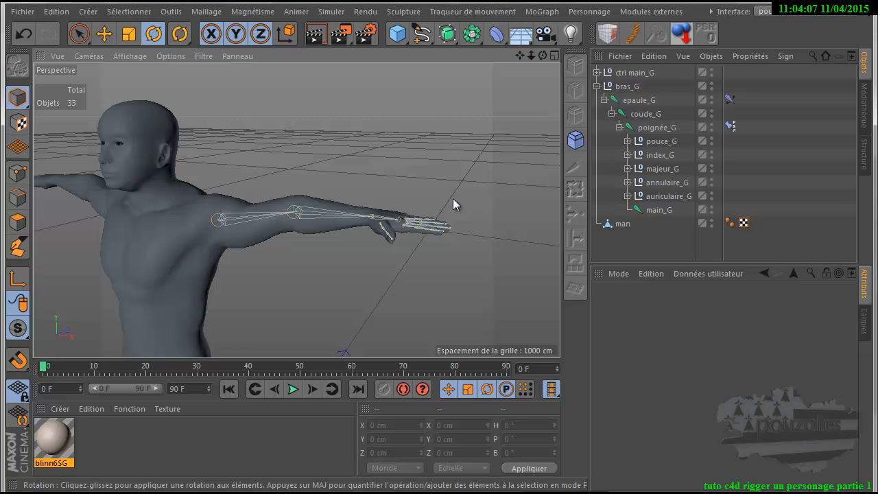
drag(519, 54, 439, 312)
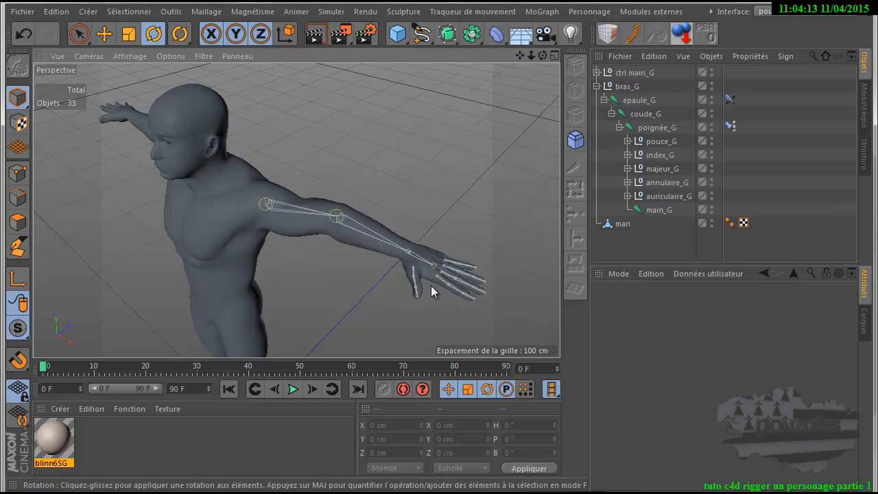